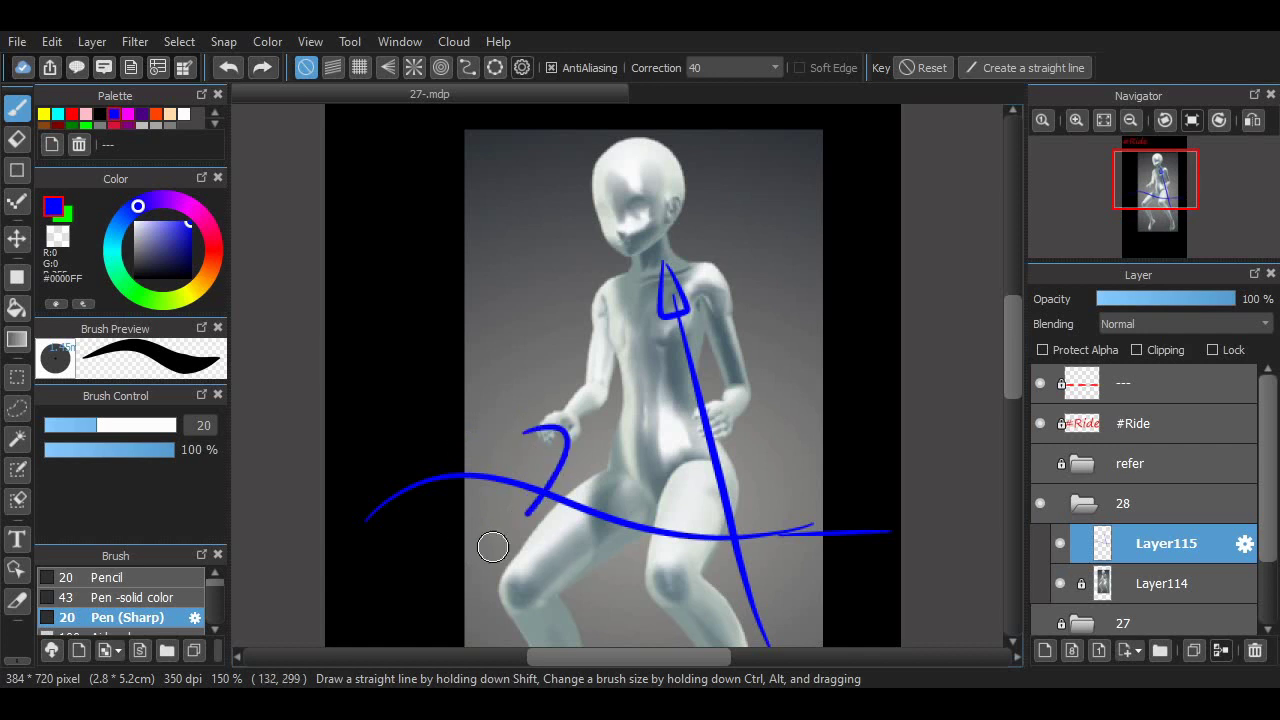
Step: Extend the blue arc beside the figure's forward hand into a long pointed shape reaching over the black margin
left_click_drag(408, 470, 522, 432)
scroll(996, 317, "down", 3)
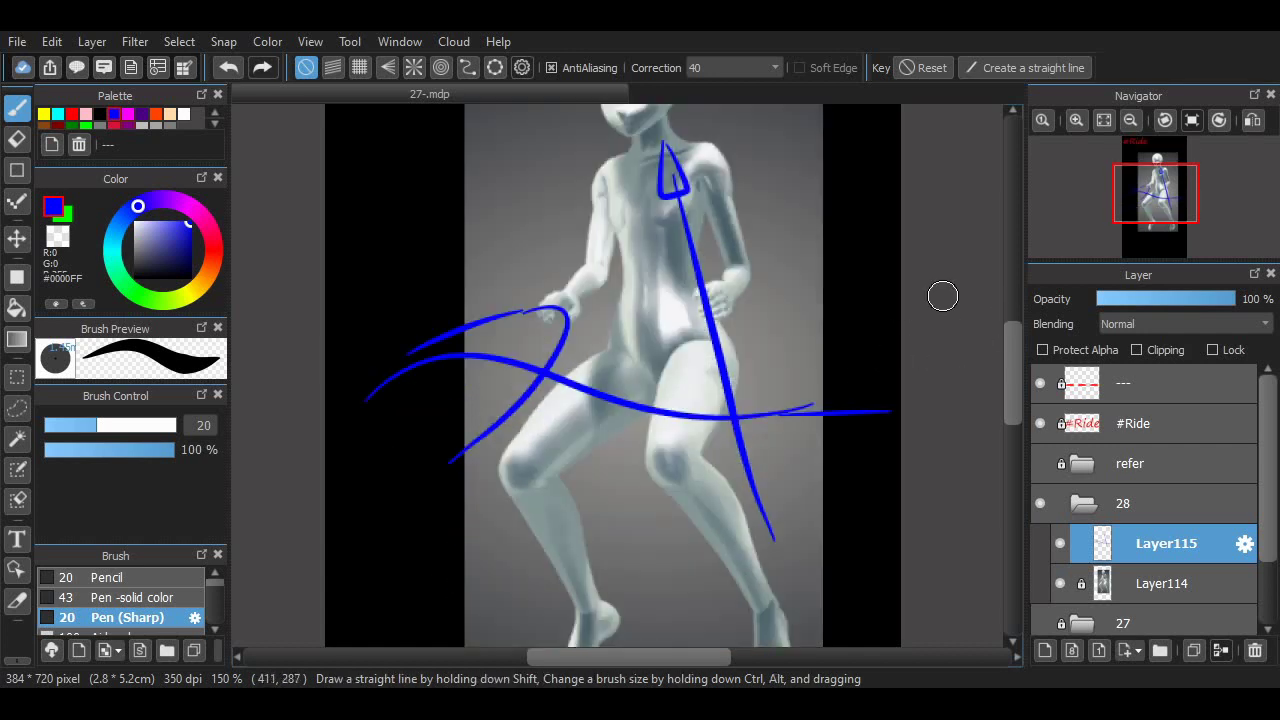
scroll(948, 292, "up", 4)
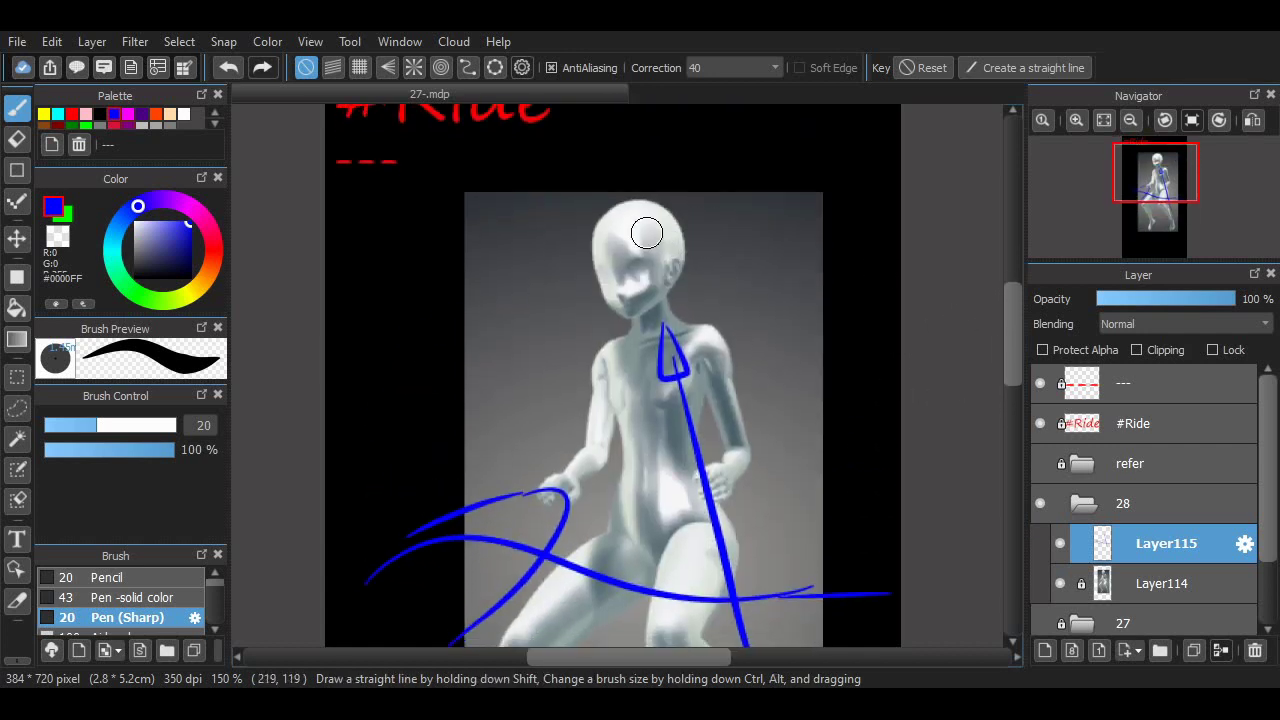
Step: Sketch a long pointed snout in blue over the figure's face and line both sides of the head
scroll(646, 232, "up", 1)
scroll(500, 357, "up", 3)
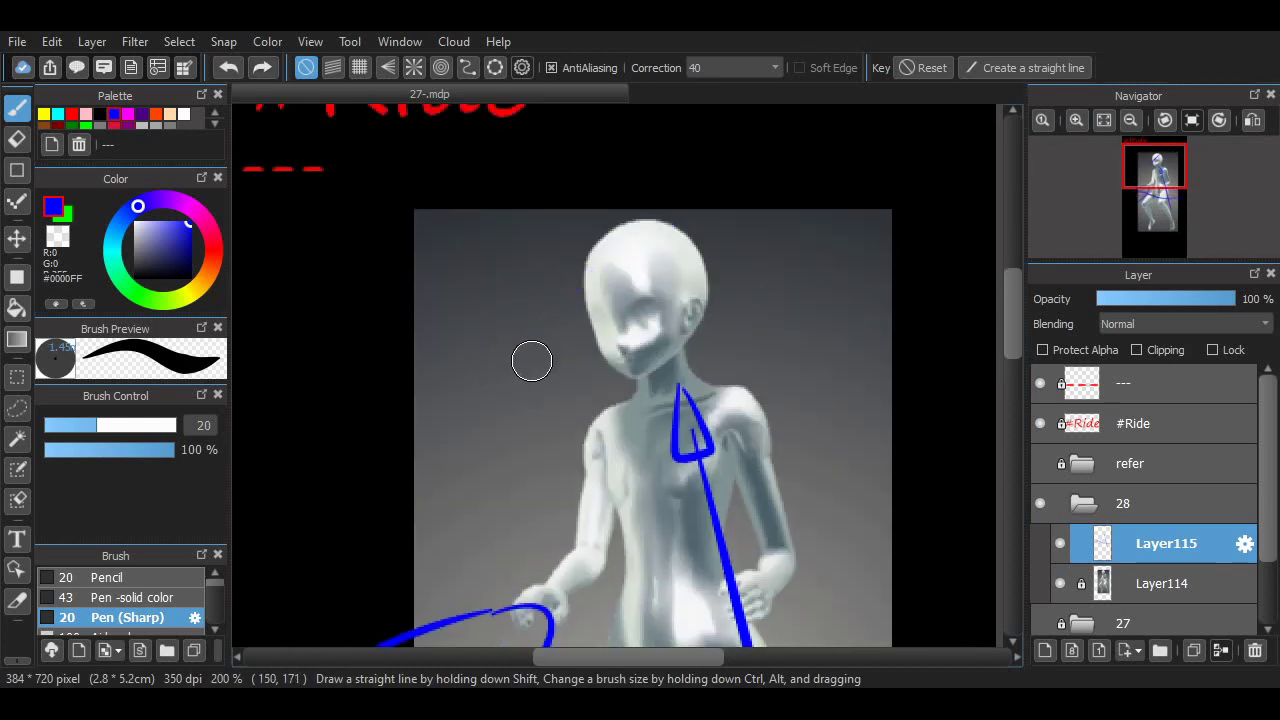
left_click_drag(607, 350, 548, 412)
left_click_drag(610, 262, 548, 412)
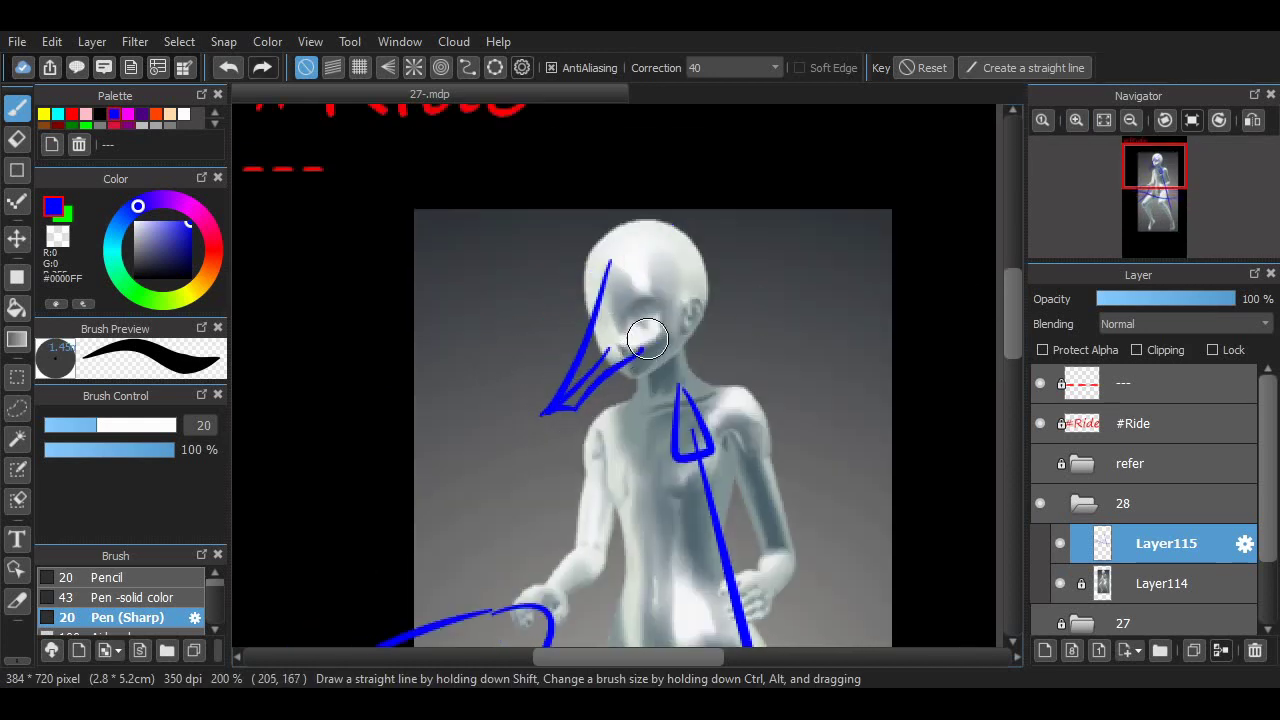
mouse_move(686, 260)
left_mouse_down()
mouse_move(622, 360)
mouse_move(572, 352)
mouse_move(598, 248)
left_mouse_up()
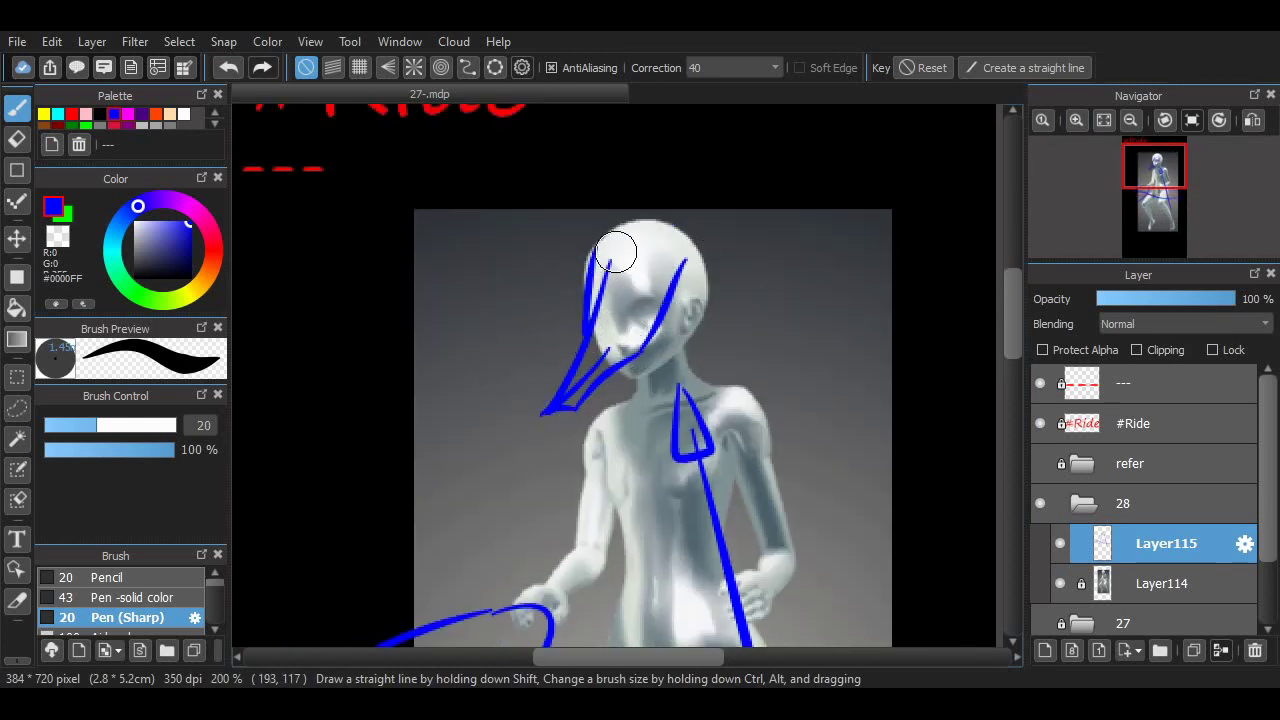
Step: Add the crown outline, a pointed ear, a cheek curve and a slanted eye to the blue animal head
left_click_drag(672, 313, 696, 346)
left_click_drag(587, 290, 720, 300)
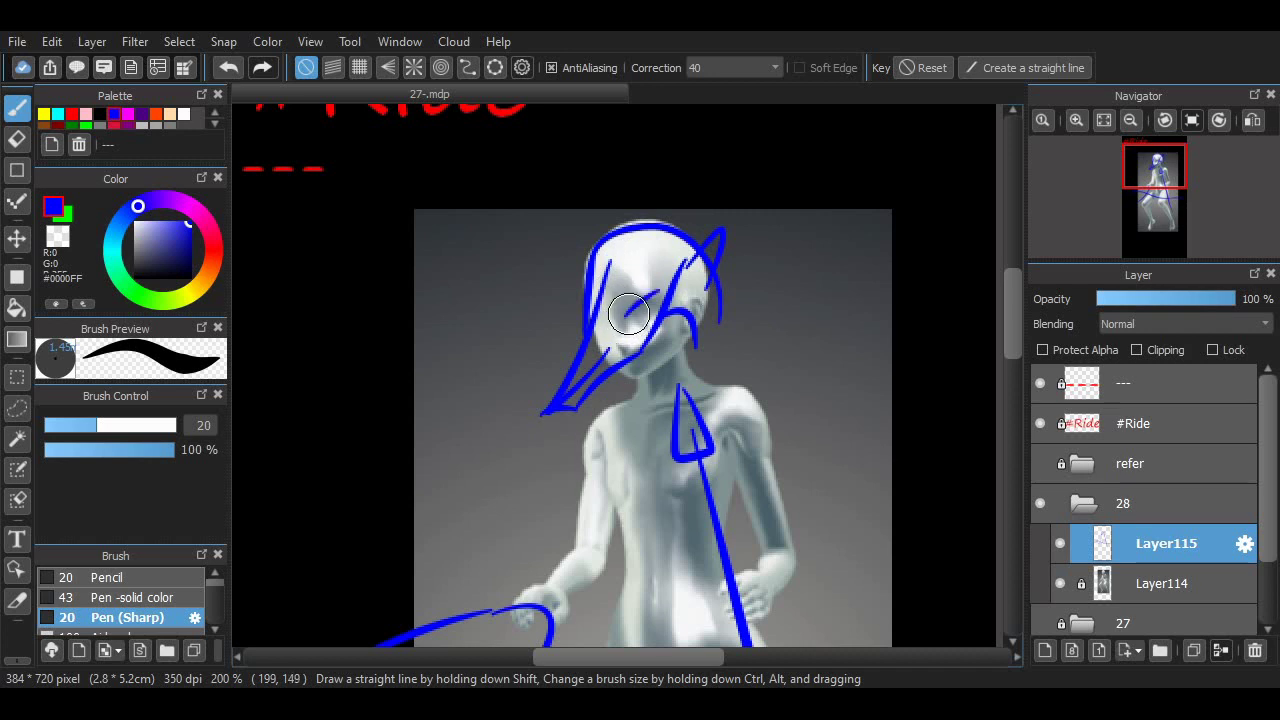
left_click_drag(626, 322, 668, 301)
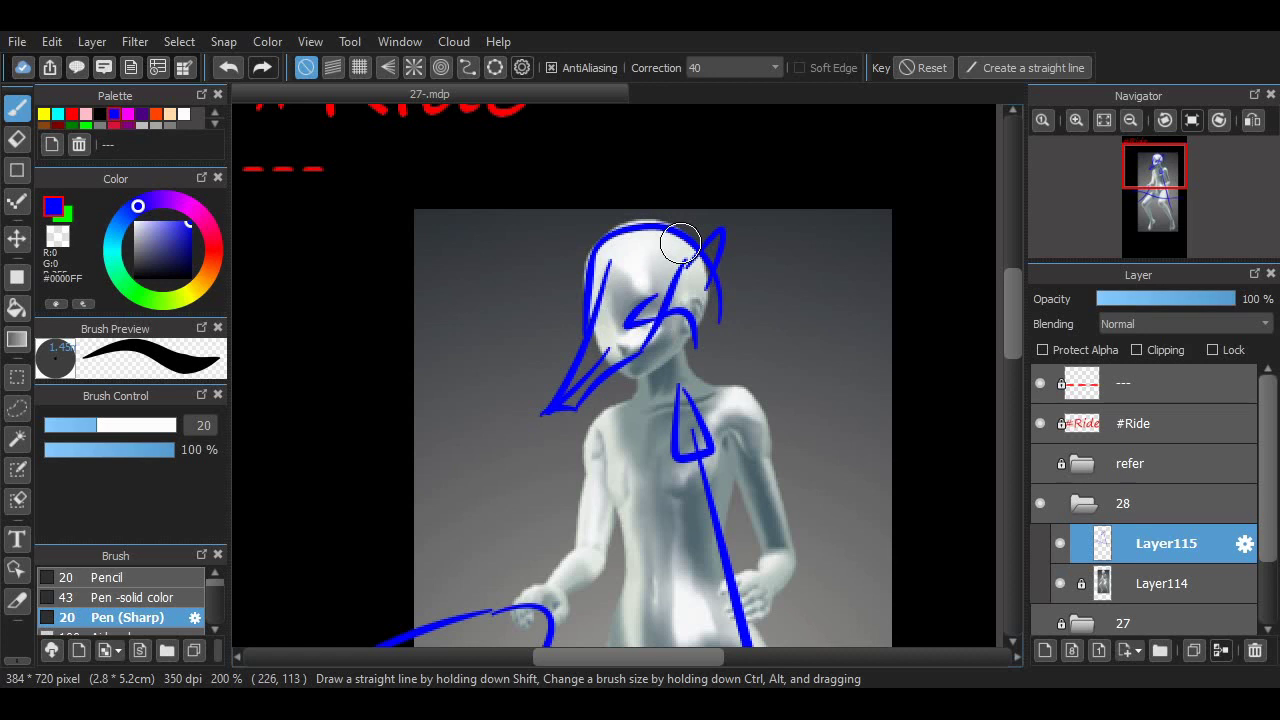
scroll(937, 318, "down", 5)
scroll(474, 354, "left", 2)
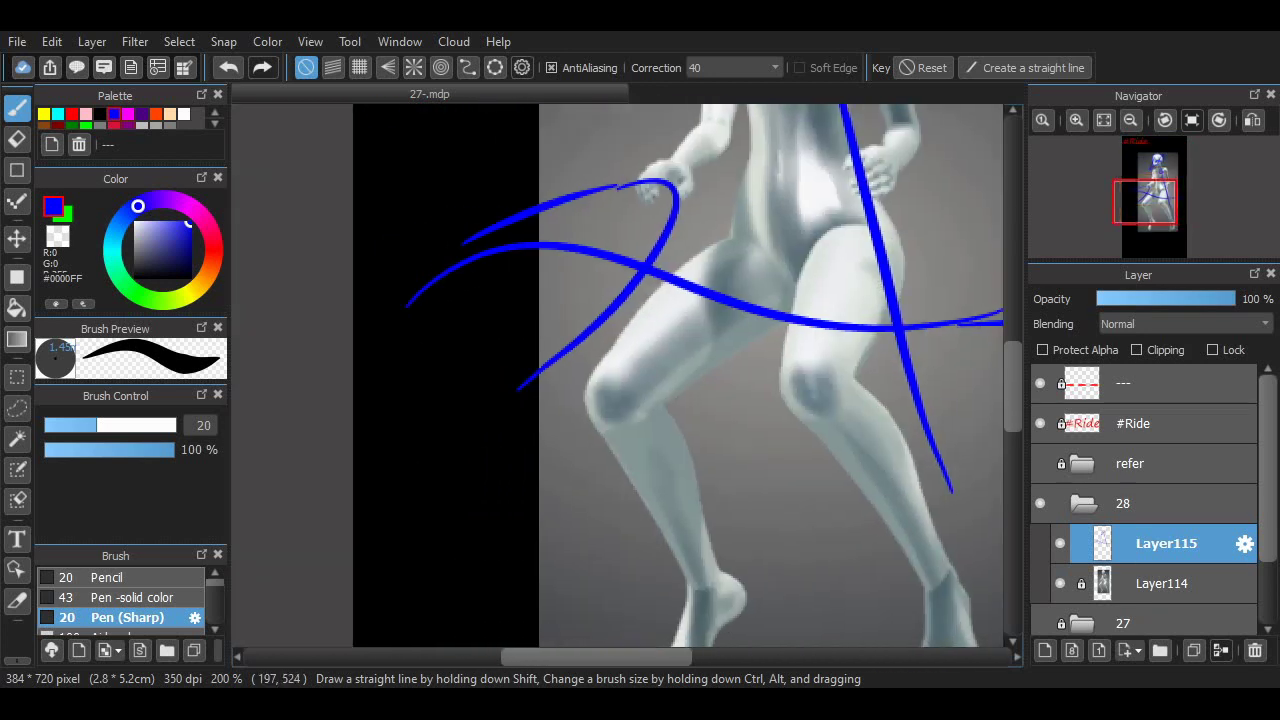
mouse_move(418, 370)
left_mouse_down()
mouse_move(517, 376)
mouse_move(491, 423)
left_mouse_up()
key("ctrl+z")
scroll(569, 609, "up", 4)
scroll(680, 375, "down", 4)
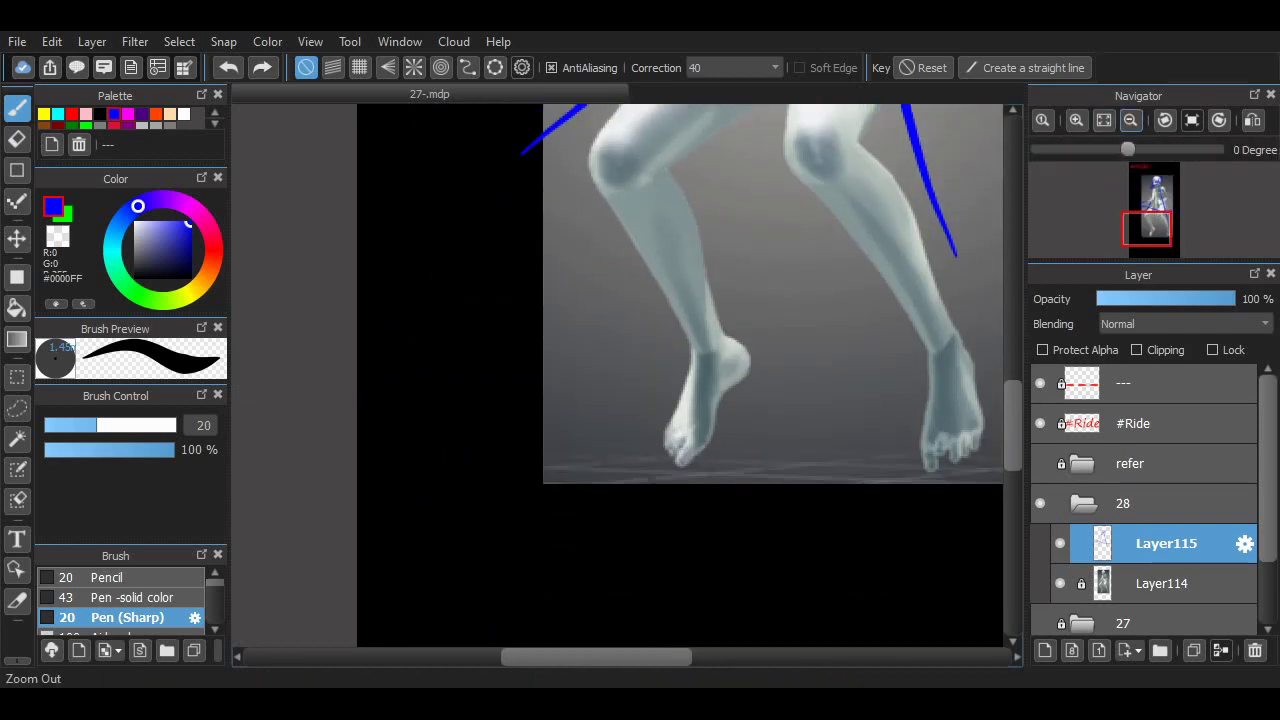
scroll(680, 375, "down", 1)
scroll(680, 375, "up", 3)
Step: Sketch the mount's round head with eye and mouth in blue beside the figure's knees, plus its long belly line
left_click_drag(499, 242, 489, 396)
key("ctrl+z")
key("ctrl+z")
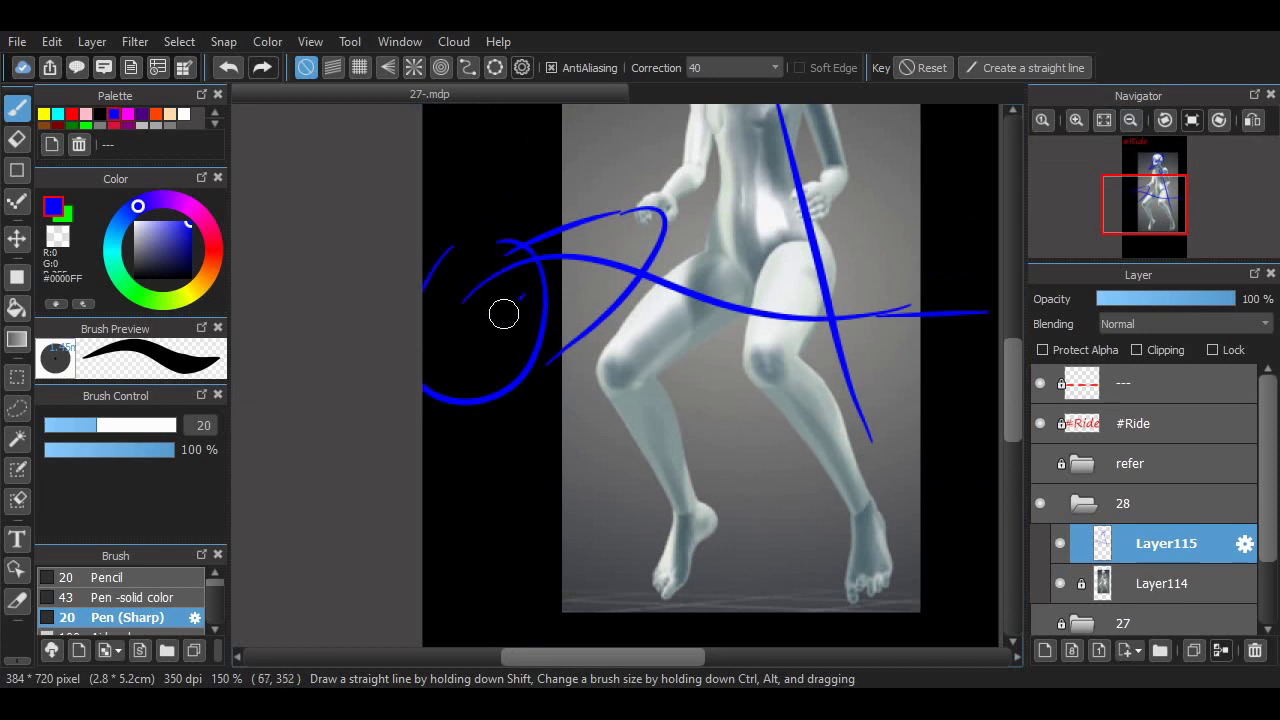
left_click_drag(457, 243, 541, 386)
mouse_move(440, 390)
left_mouse_down()
mouse_move(501, 344)
mouse_move(472, 360)
left_mouse_up()
key("ctrl+z")
mouse_move(443, 277)
left_mouse_down()
mouse_move(548, 262)
mouse_move(522, 275)
left_mouse_up()
left_click_drag(907, 438, 843, 433)
Step: Draw the mount's two bent front legs as angular blue lines running down from the chest
scroll(844, 433, "down", 3)
mouse_move(429, 277)
left_mouse_down()
mouse_move(537, 329)
mouse_move(574, 377)
mouse_move(573, 311)
mouse_move(552, 540)
left_mouse_up()
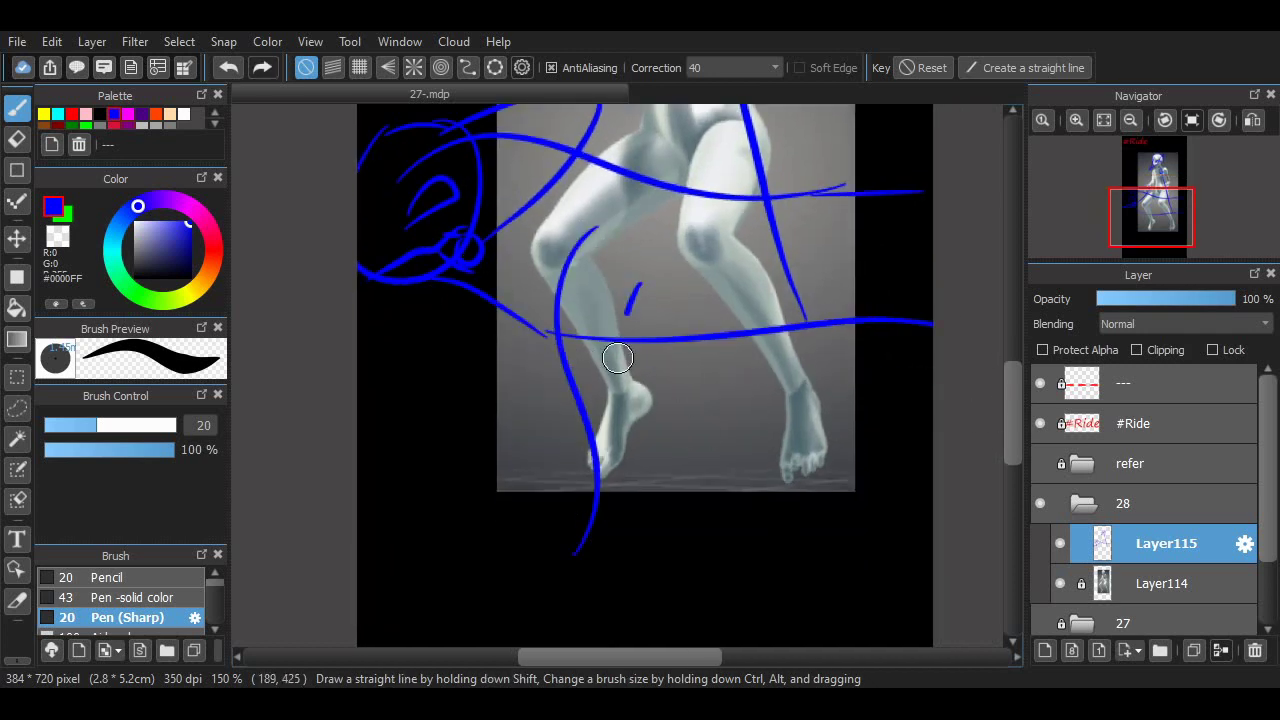
key("ctrl+z")
mouse_move(604, 229)
left_mouse_down()
mouse_move(620, 451)
mouse_move(553, 580)
left_mouse_up()
left_click_drag(516, 276, 531, 454)
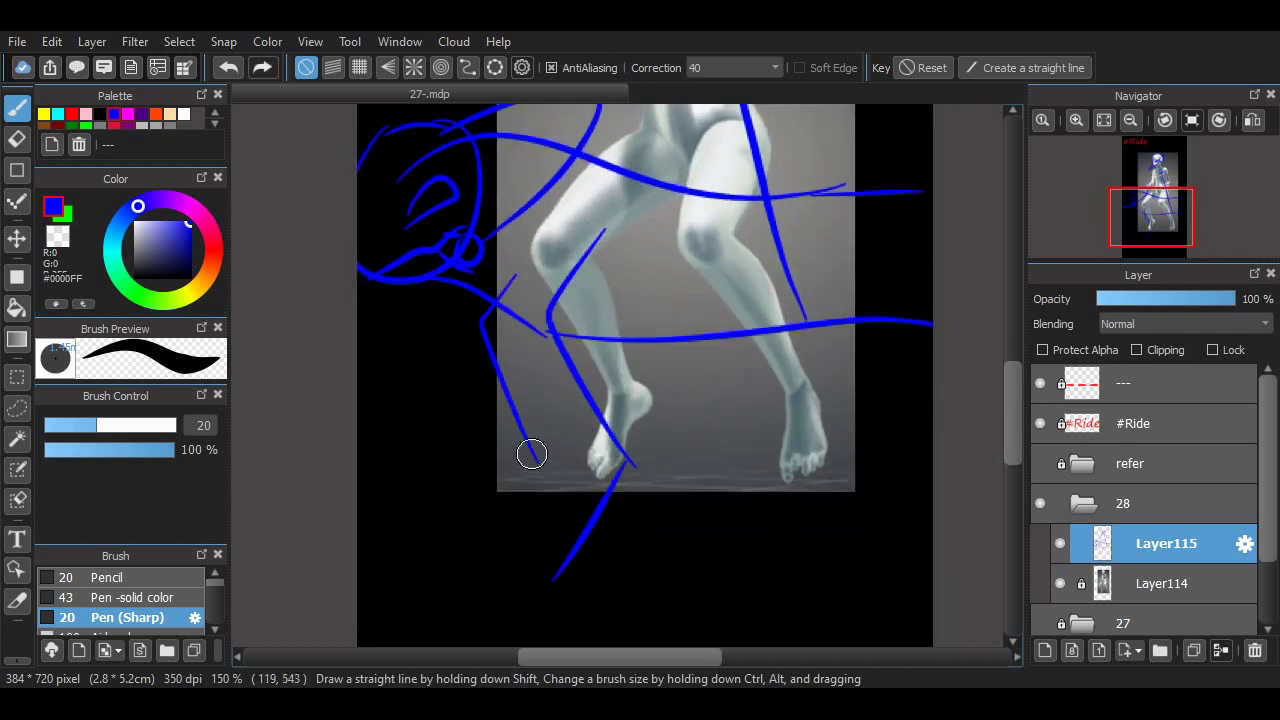
Step: Draw the mount's two bent hind legs in blue below the rear end of the belly line
mouse_move(880, 242)
left_mouse_down()
mouse_move(923, 418)
mouse_move(876, 297)
mouse_move(836, 340)
mouse_move(853, 513)
left_mouse_up()
left_click_drag(824, 406, 812, 492)
scroll(640, 470, "down", 2)
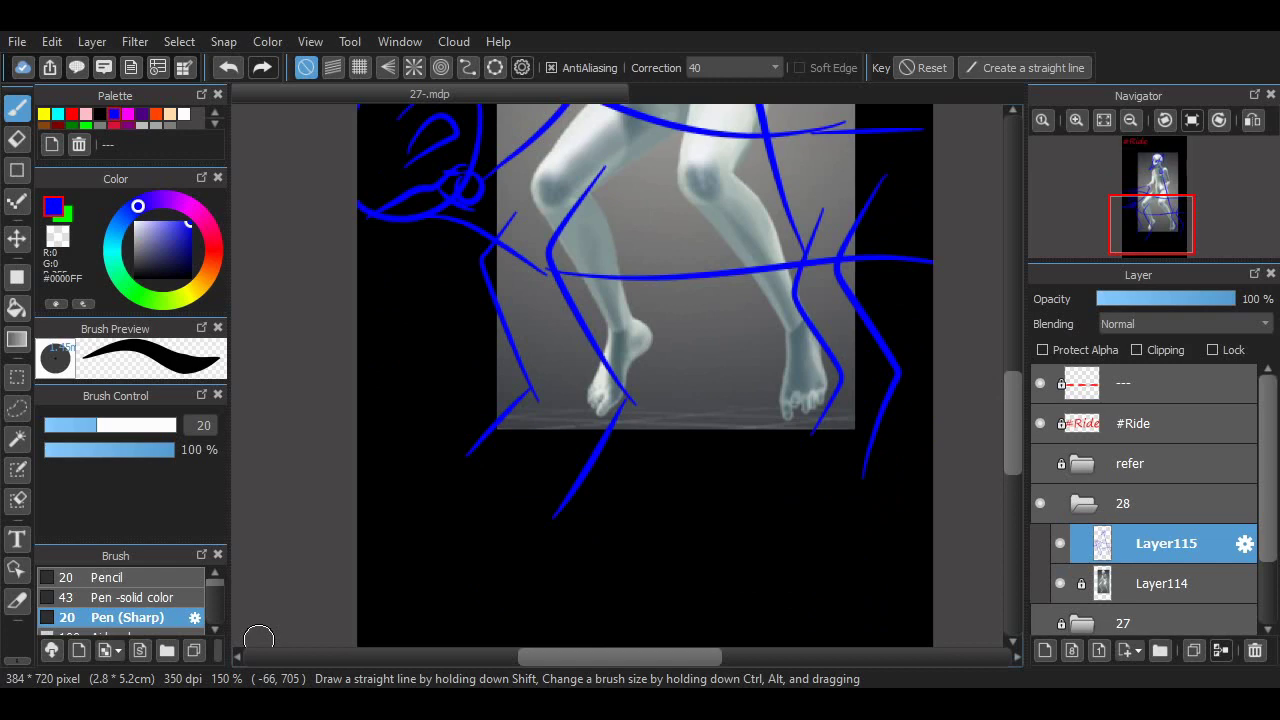
scroll(889, 374, "up", 5)
scroll(952, 389, "down", 3)
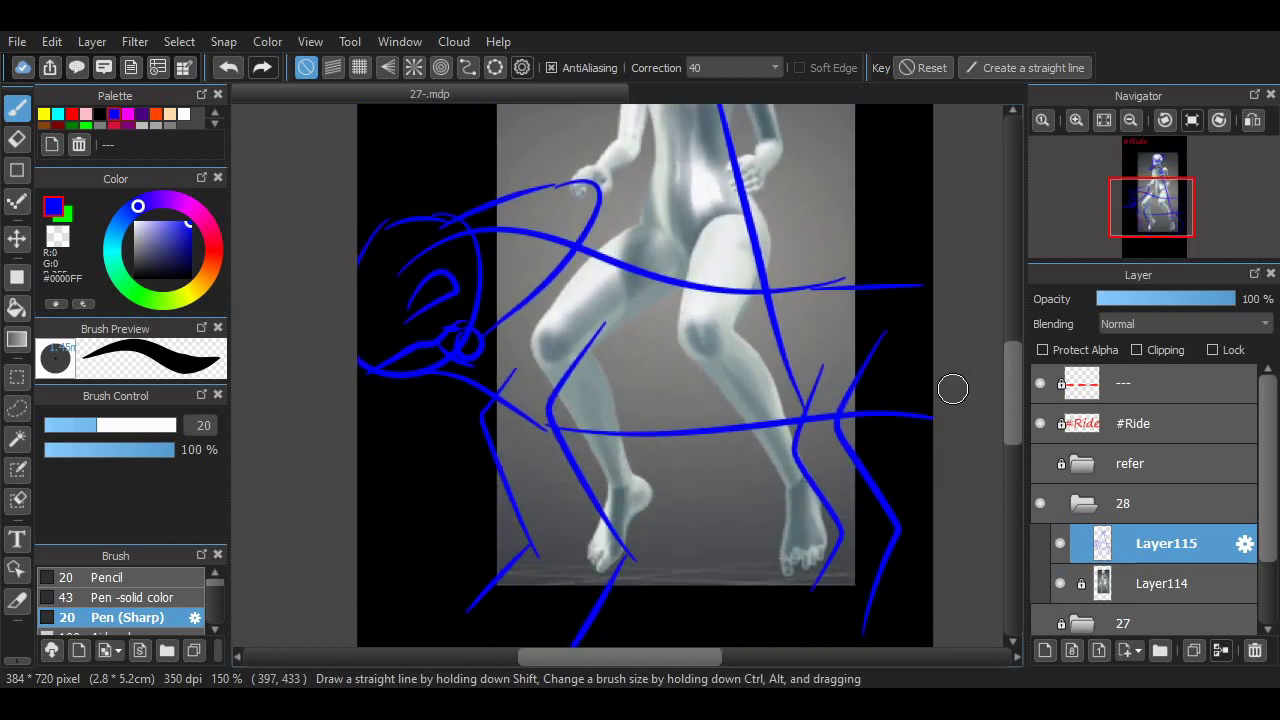
scroll(952, 389, "down", 2)
scroll(640, 330, "up", 2)
left_click(16, 407)
mouse_move(614, 203)
left_mouse_down()
mouse_move(690, 438)
mouse_move(612, 420)
left_mouse_up()
scroll(640, 400, "down", 1)
key("ctrl+t")
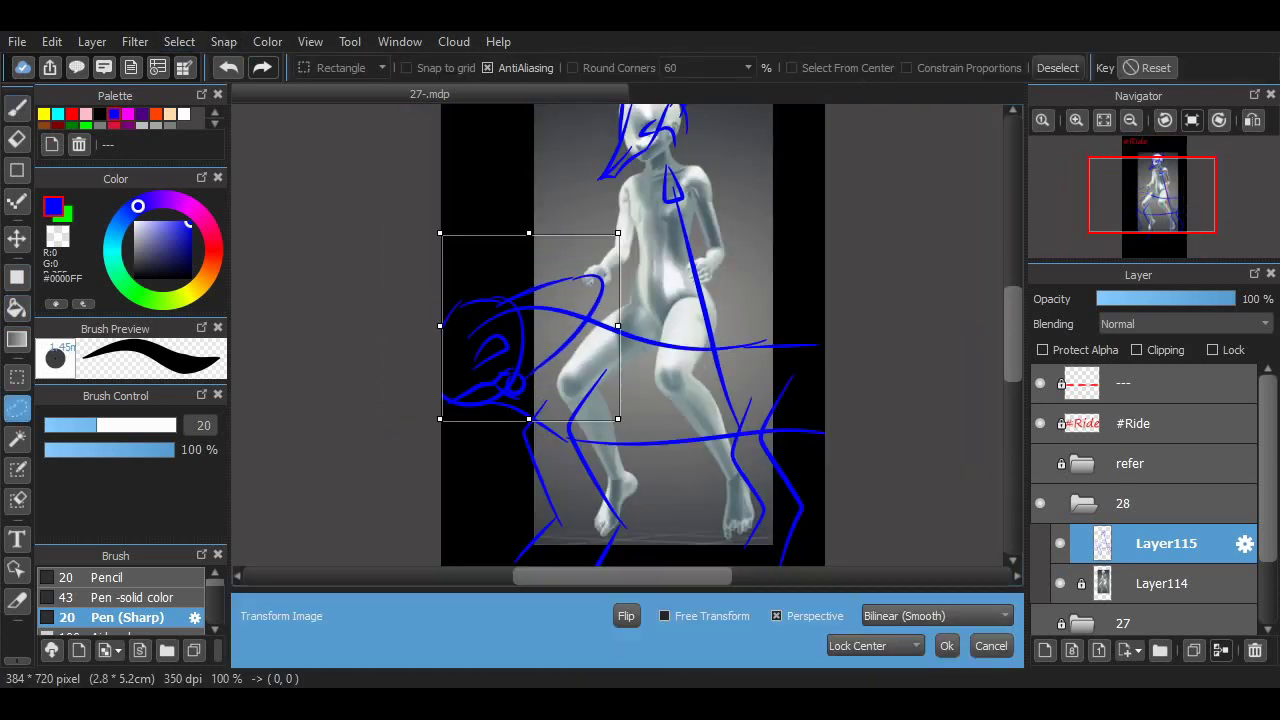
left_click_drag(618, 326, 624, 328)
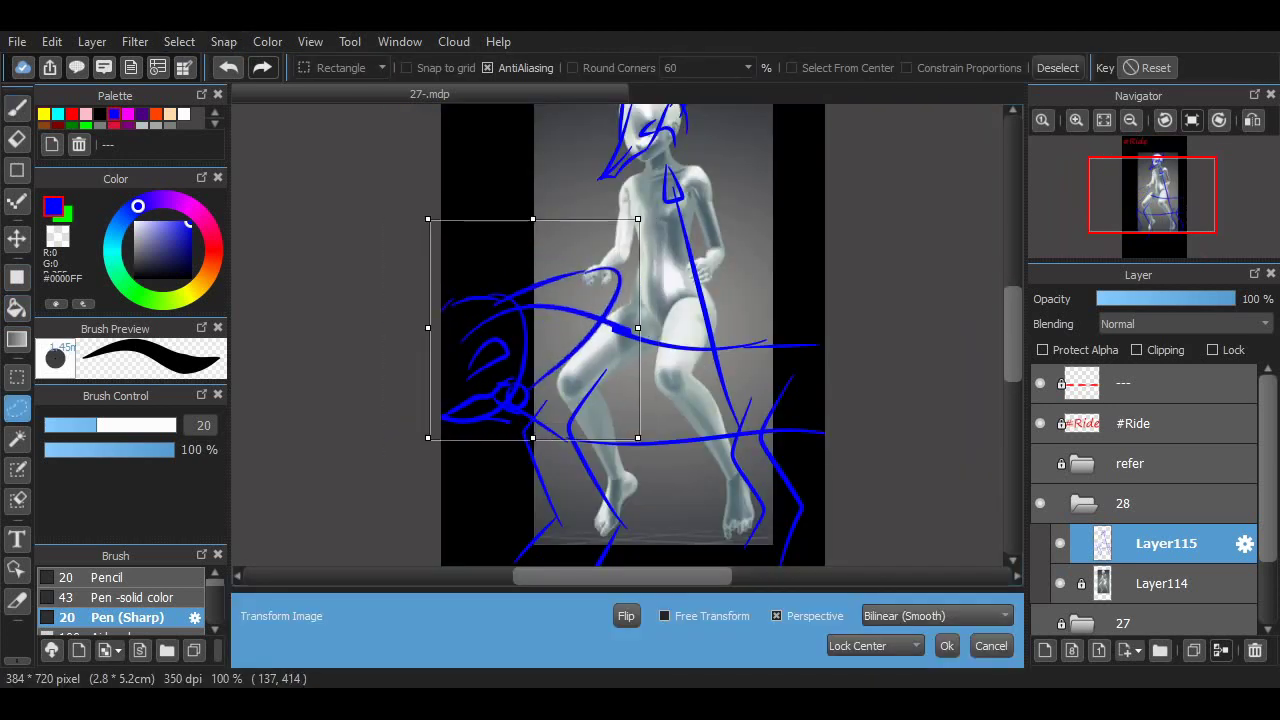
key("Return")
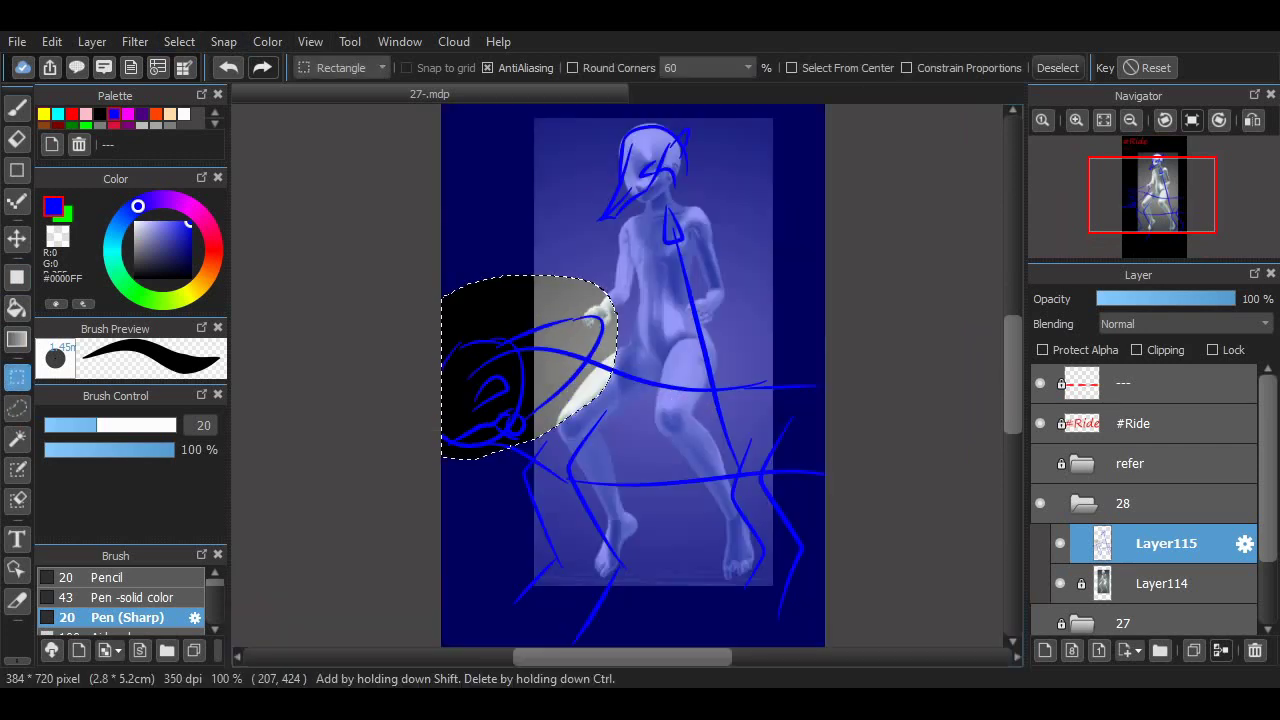
scroll(619, 245, "up", 1)
mouse_move(447, 318)
left_mouse_down()
mouse_move(318, 339)
mouse_move(412, 320)
left_mouse_up()
Step: Lasso only the mount's head, enlarge it with a transform, and clear the selection
key("l")
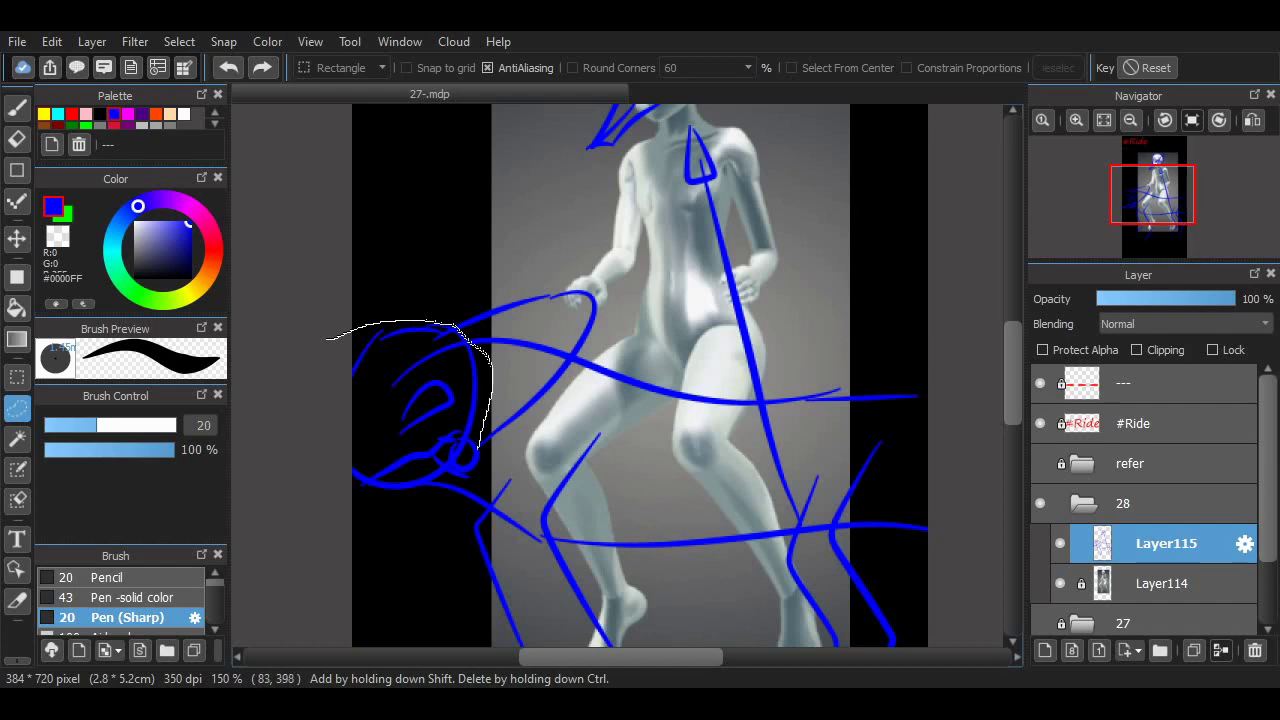
left_click_drag(478, 448, 420, 505)
key("ctrl+t")
mouse_move(414, 370)
left_mouse_down()
mouse_move(414, 349)
mouse_move(403, 359)
left_mouse_up()
key("Return")
key("m")
key("ctrl+d")
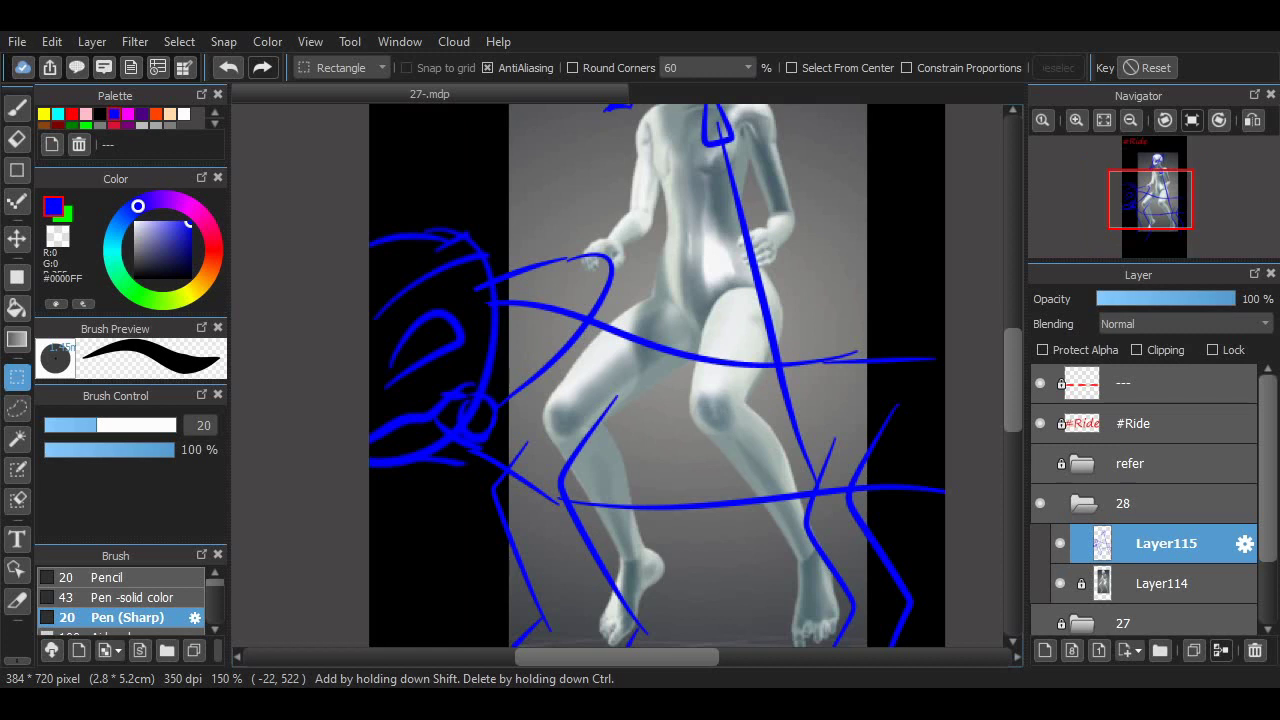
Step: Set the pen colour to magenta (#FF00FF) and redraw the mount's two front legs with bent joints and pointed feet
scroll(657, 376, "down", 3)
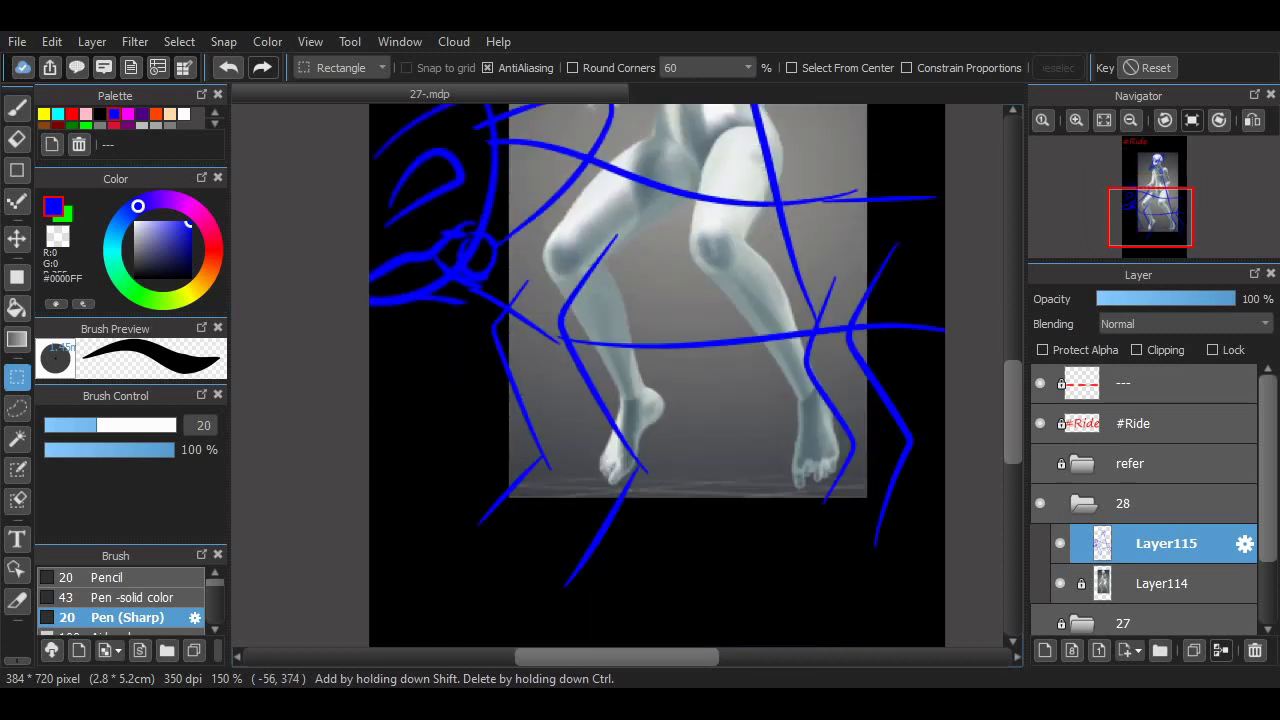
key("b")
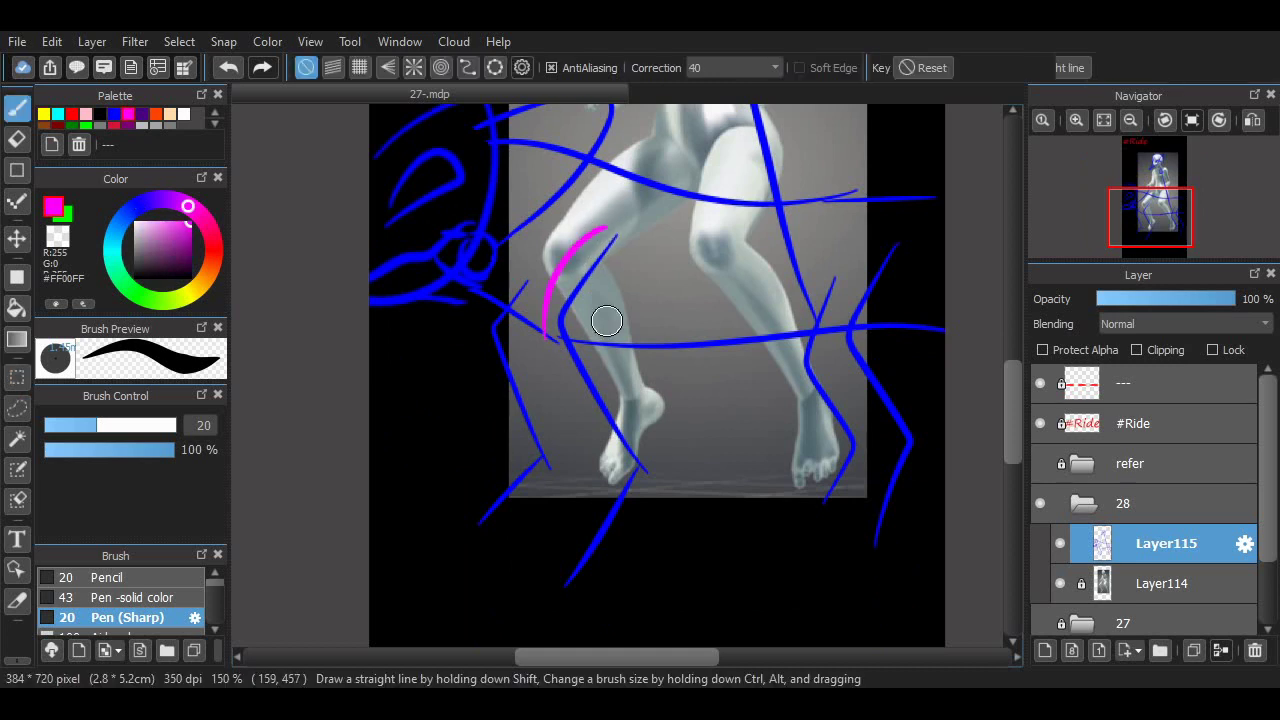
key("ctrl+z")
left_click_drag(612, 232, 612, 440)
key("ctrl+z")
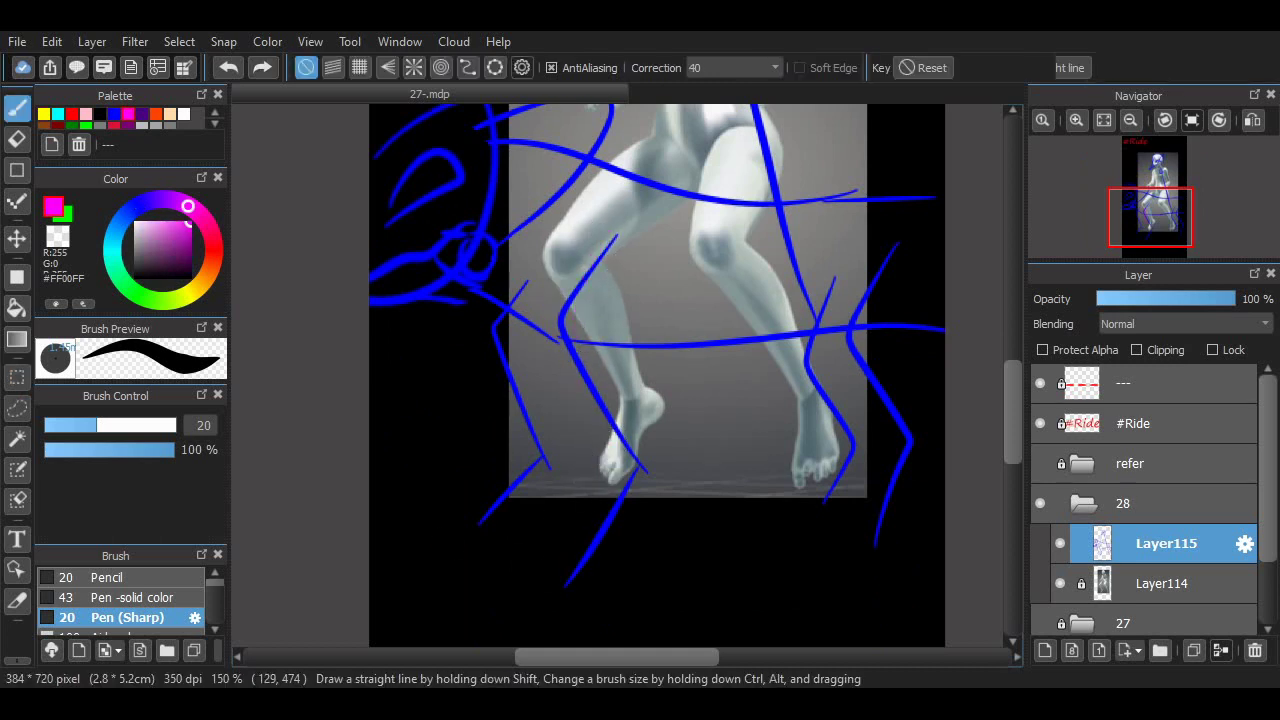
left_click_drag(612, 240, 563, 534)
key("ctrl+z")
mouse_move(582, 256)
left_mouse_down()
mouse_move(558, 532)
mouse_move(594, 557)
left_mouse_up()
left_click_drag(529, 308, 490, 495)
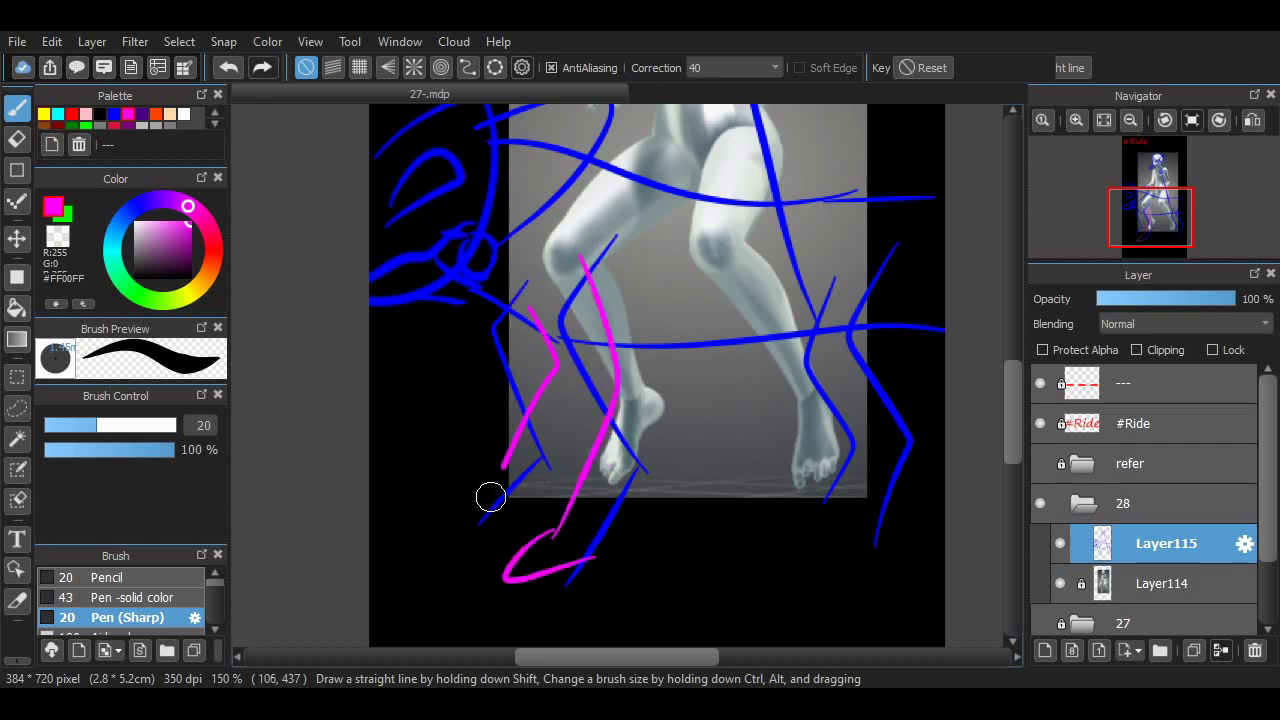
Step: Outline angular magenta shoulder pads on both of the figure's shoulders
scroll(482, 495, "right", 1)
scroll(420, 291, "up", 5)
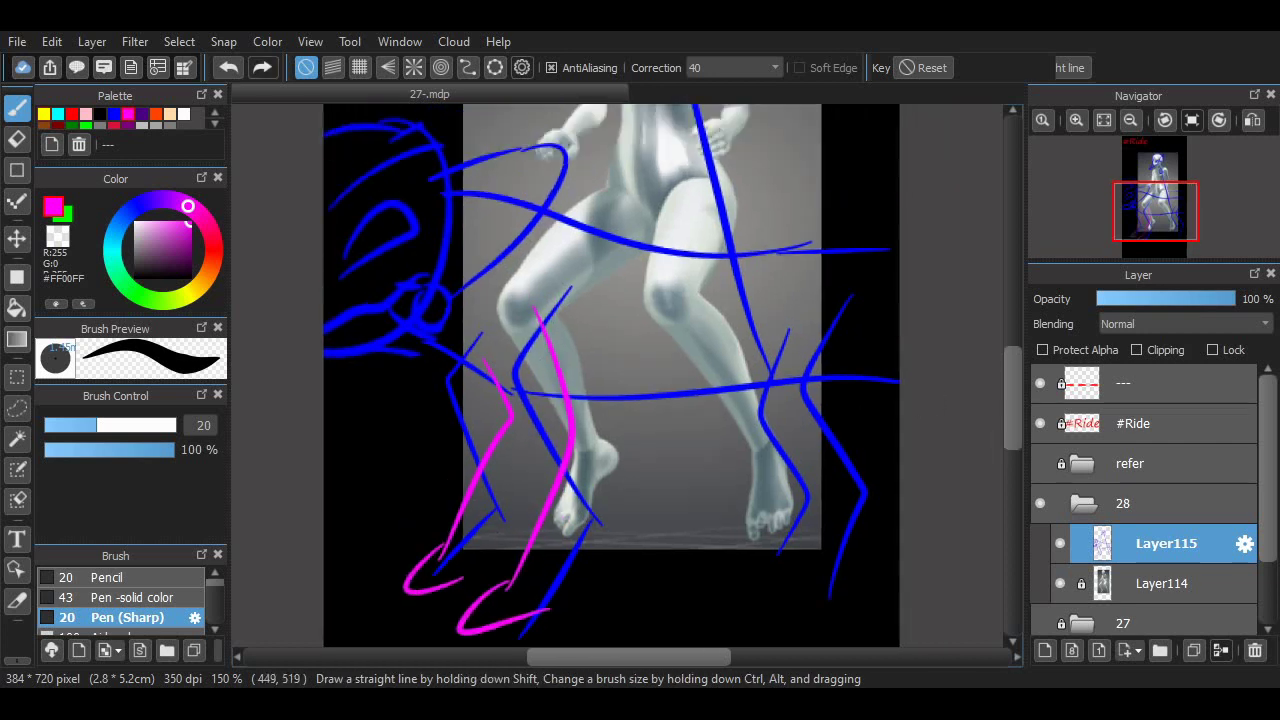
scroll(640, 380, "up", 1)
scroll(766, 314, "up", 2)
mouse_move(775, 395)
left_mouse_down()
mouse_move(794, 314)
mouse_move(763, 296)
left_mouse_up()
mouse_move(598, 412)
left_mouse_down()
mouse_move(557, 377)
mouse_move(591, 349)
left_mouse_up()
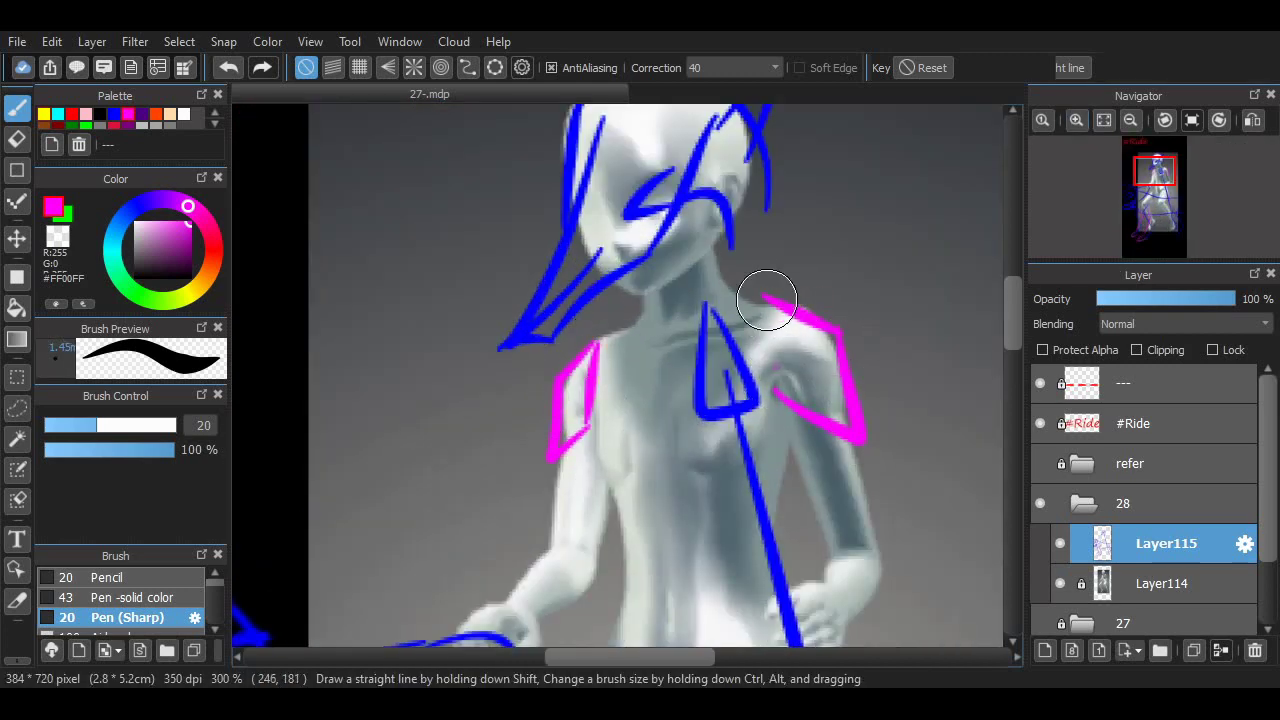
Step: Draw a V-shaped magenta chest plate connecting the two shoulder pads
scroll(700, 310, "down", 3)
left_click_drag(596, 290, 770, 262)
left_click_drag(598, 205, 770, 168)
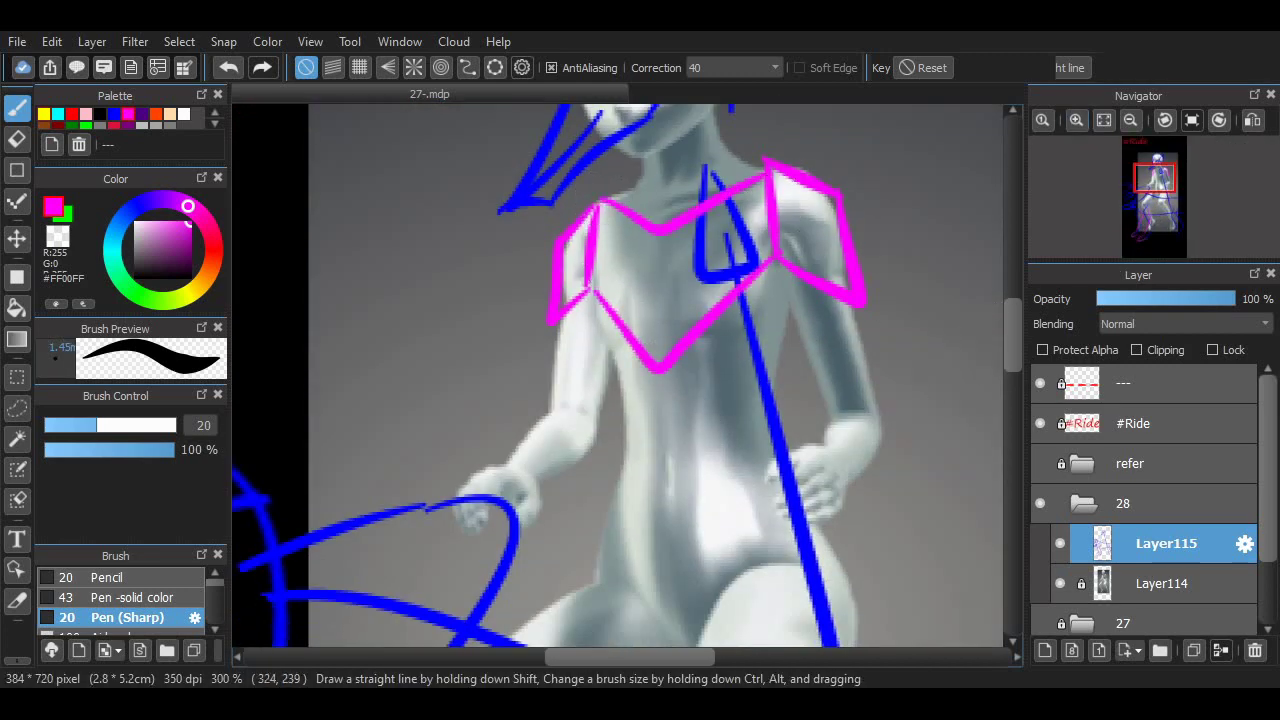
Step: Sketch magenta waist armour with a pointed centre panel and flared hip panels around the figure's pelvis
scroll(751, 400, "down", 3)
mouse_move(751, 398)
left_mouse_down()
mouse_move(881, 476)
mouse_move(742, 397)
mouse_move(636, 398)
left_mouse_up()
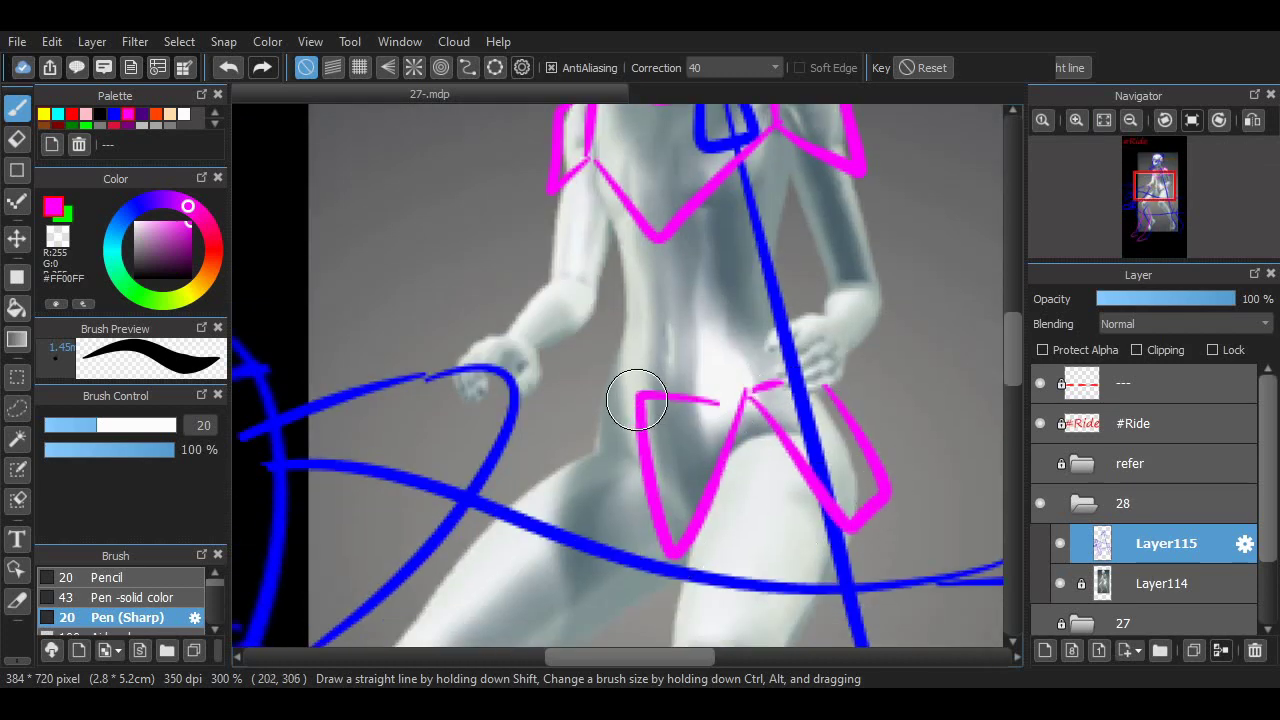
key("ctrl+z")
left_click_drag(737, 391, 595, 390)
left_click_drag(595, 390, 557, 468)
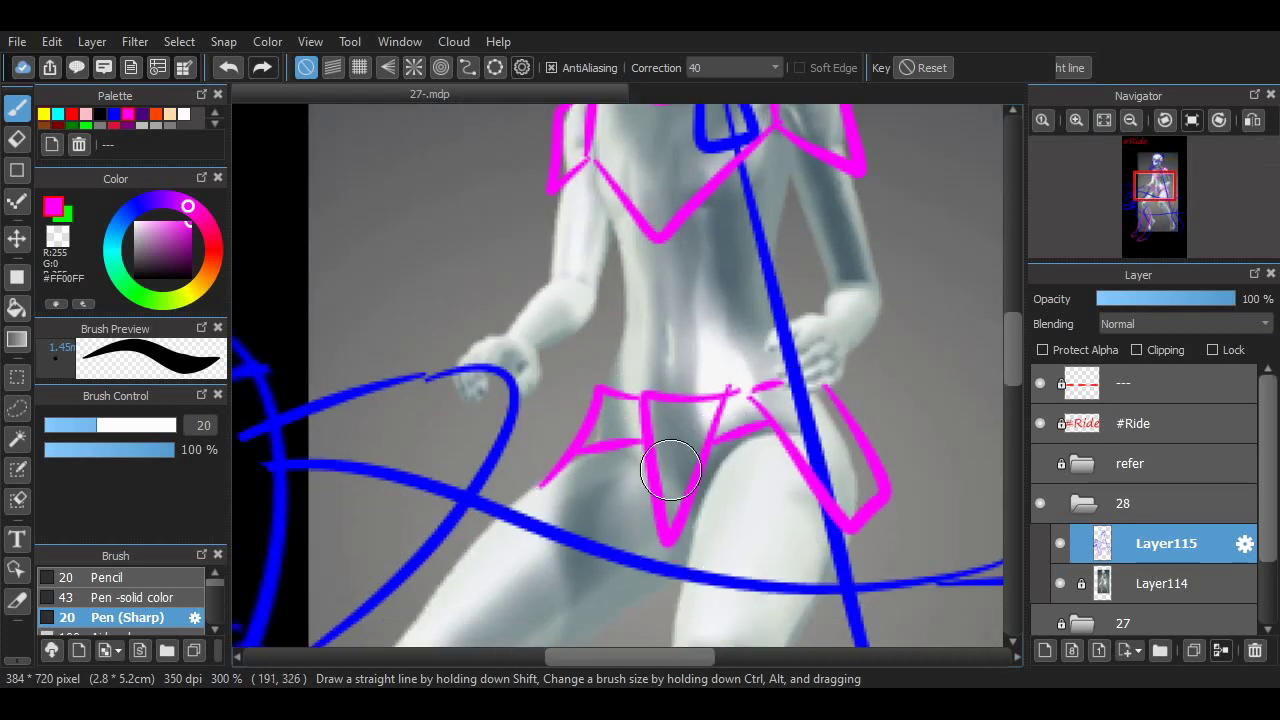
scroll(611, 444, "up", 6)
scroll(338, 632, "right", 1)
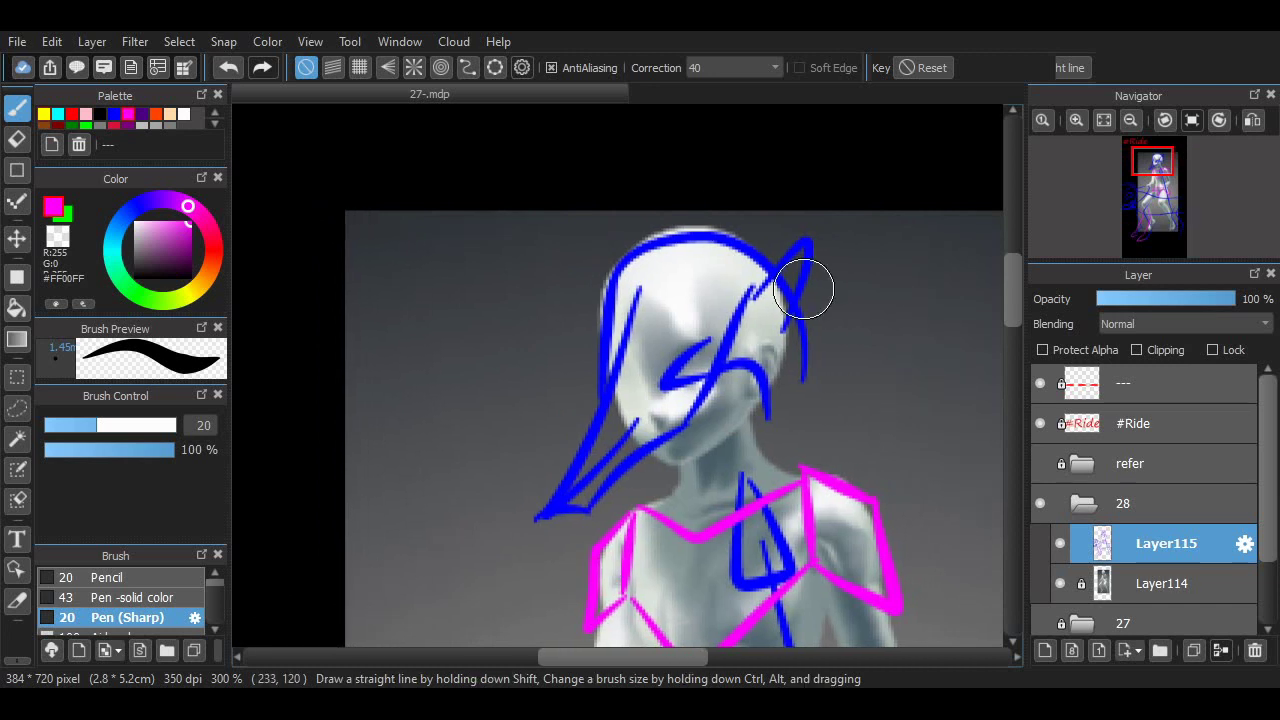
left_click(1130, 119)
left_click(1154, 205)
Step: Redraw the mount's hind legs in magenta over the blue hind-leg lines
scroll(920, 466, "down", 5)
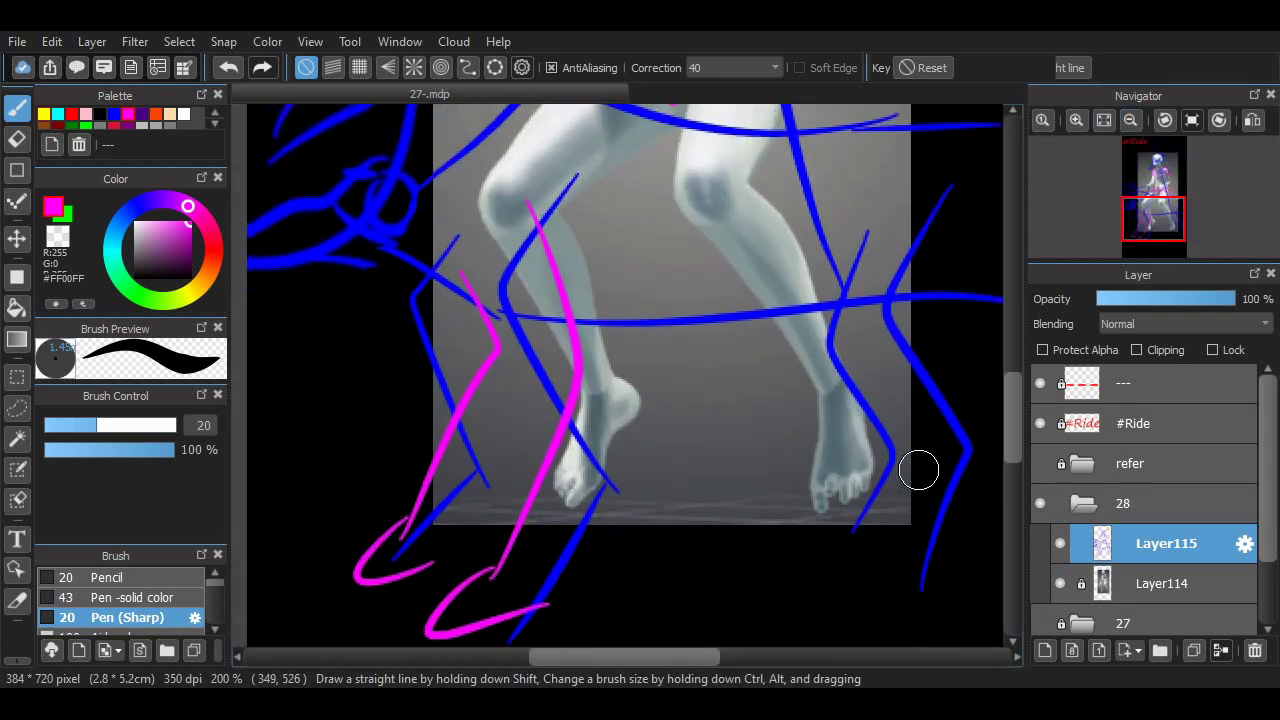
scroll(688, 527, "right", 3)
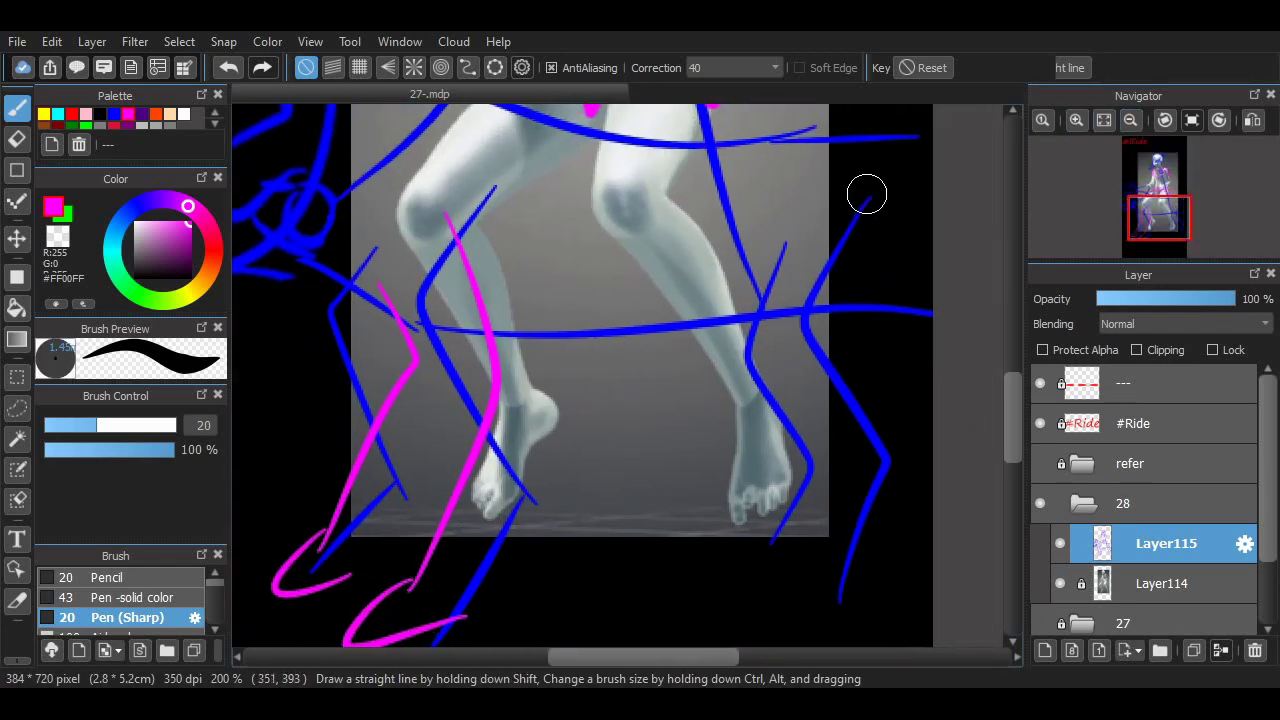
mouse_move(866, 193)
left_mouse_down()
mouse_move(906, 398)
mouse_move(851, 503)
left_mouse_up()
key("ctrl+z")
left_click_drag(837, 203, 880, 340)
key("ctrl+z")
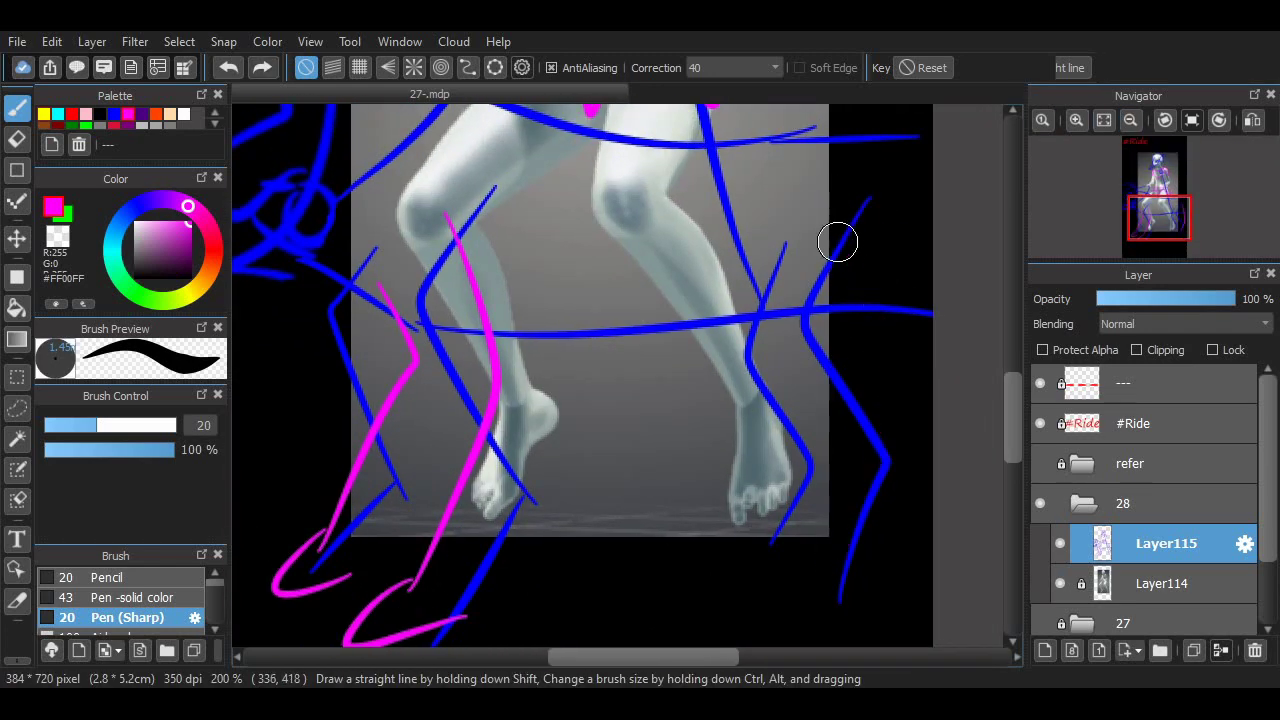
left_click_drag(838, 242, 828, 573)
scroll(951, 366, "left", 3)
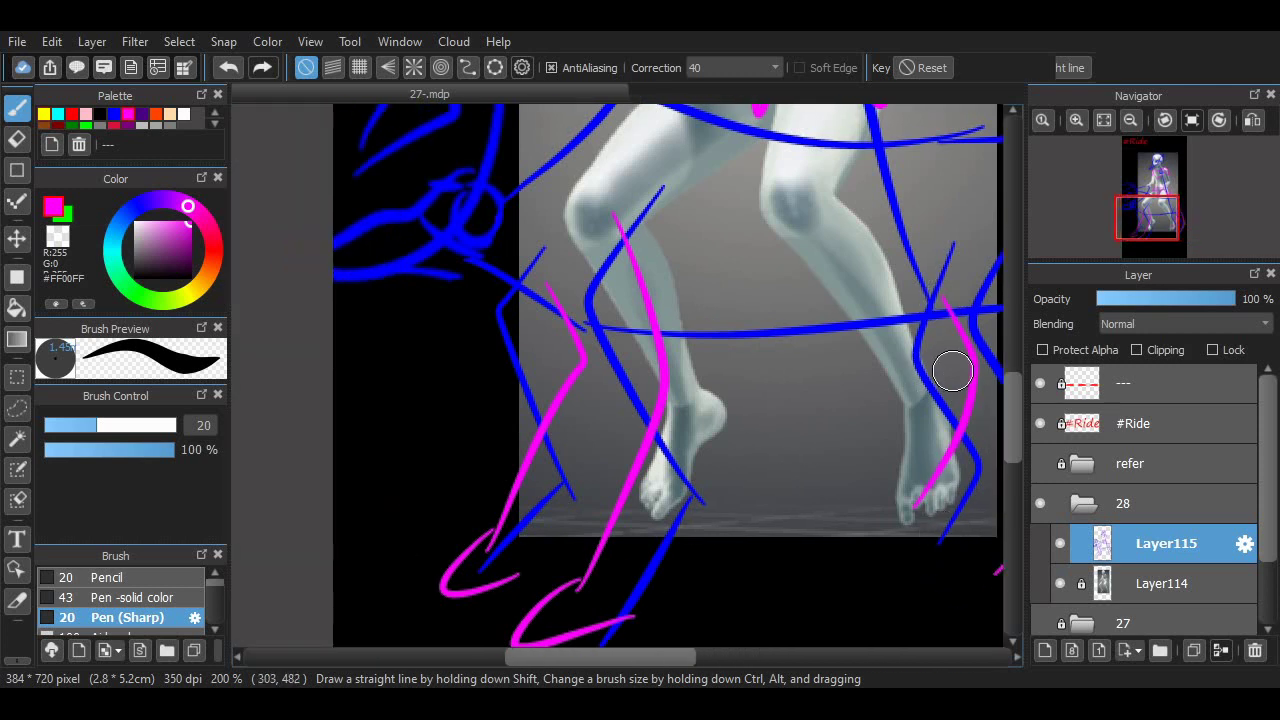
Step: Erase the blue rough lines of the mount's front legs around the magenta lines, with the eraser size set to 37
scroll(951, 366, "up", 5)
scroll(618, 362, "down", 3)
key("e")
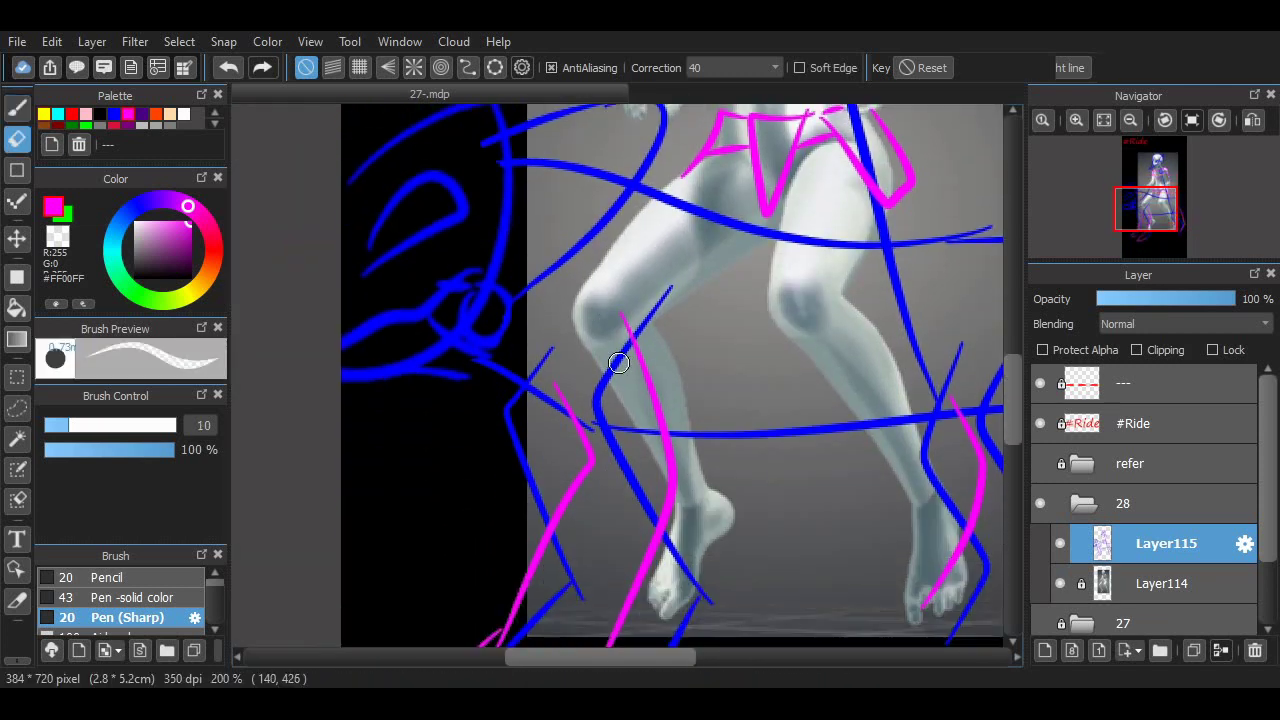
key("bracketright")
key("bracketright")
key("bracketright")
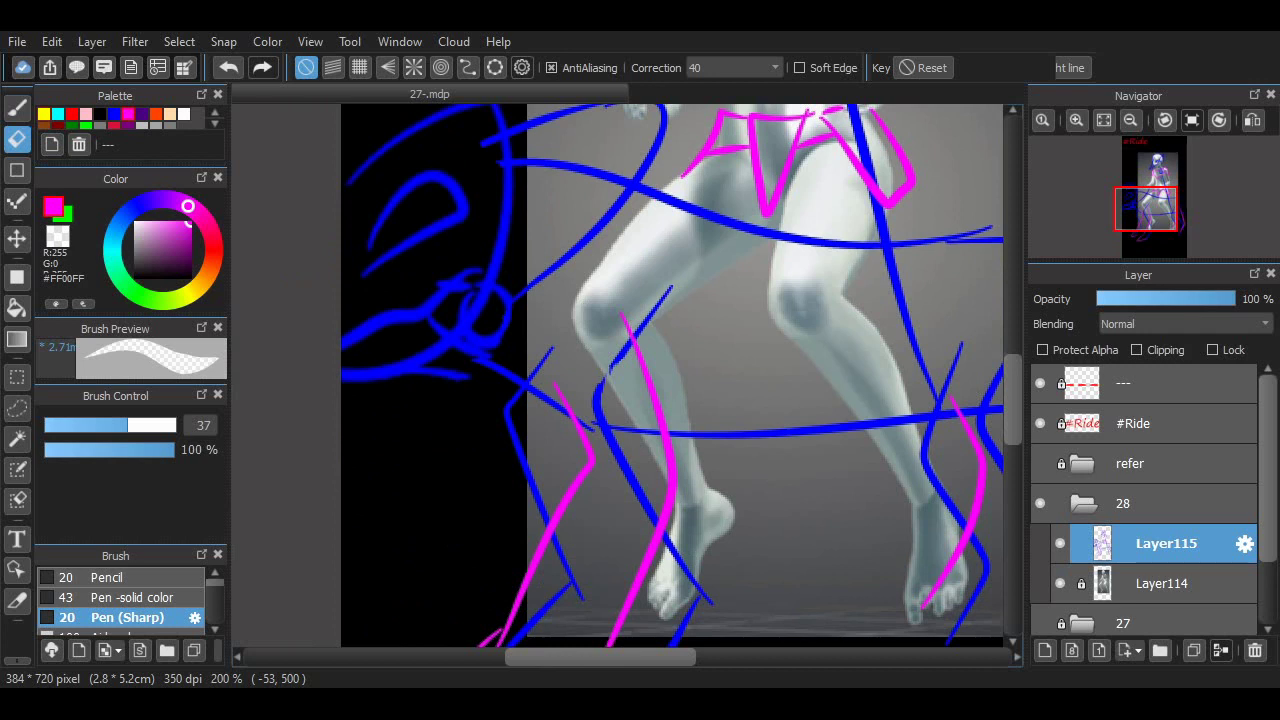
mouse_move(630, 390)
left_mouse_down()
mouse_move(606, 400)
mouse_move(600, 357)
mouse_move(531, 371)
mouse_move(615, 436)
mouse_move(623, 480)
mouse_move(543, 514)
mouse_move(522, 468)
left_mouse_up()
scroll(522, 403, "down", 3)
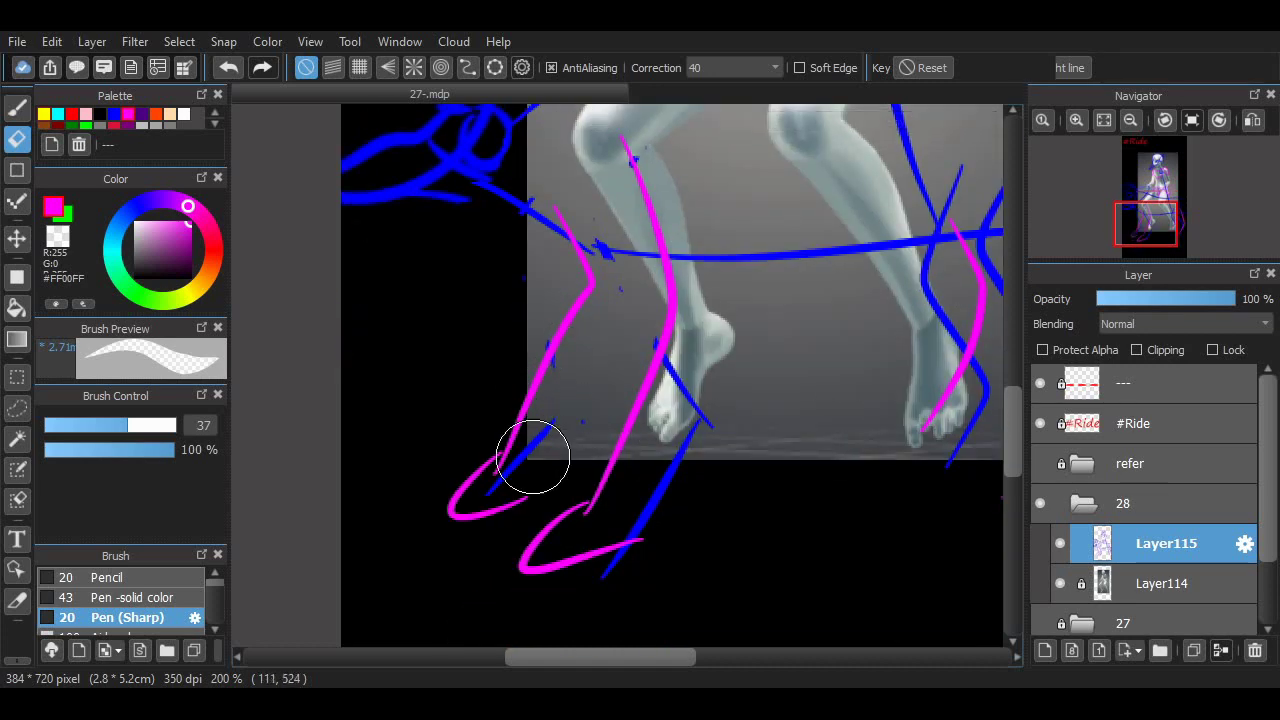
Step: Erase the blue rough lines around the magenta hind legs of the mount
scroll(710, 612, "right", 3)
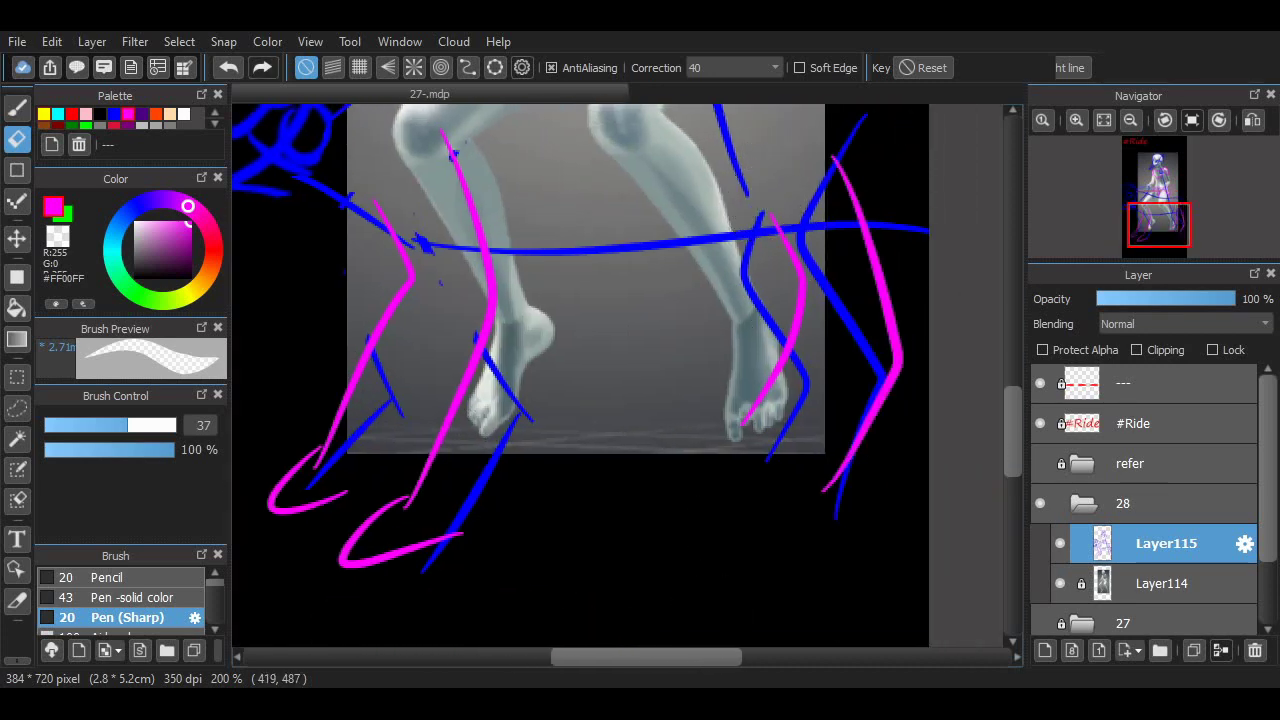
scroll(760, 210, "up", 3)
mouse_move(771, 325)
left_mouse_down()
mouse_move(742, 445)
mouse_move(800, 514)
mouse_move(809, 391)
mouse_move(835, 321)
mouse_move(800, 394)
mouse_move(868, 515)
left_mouse_up()
scroll(930, 400, "down", 2)
scroll(847, 548, "up", 7)
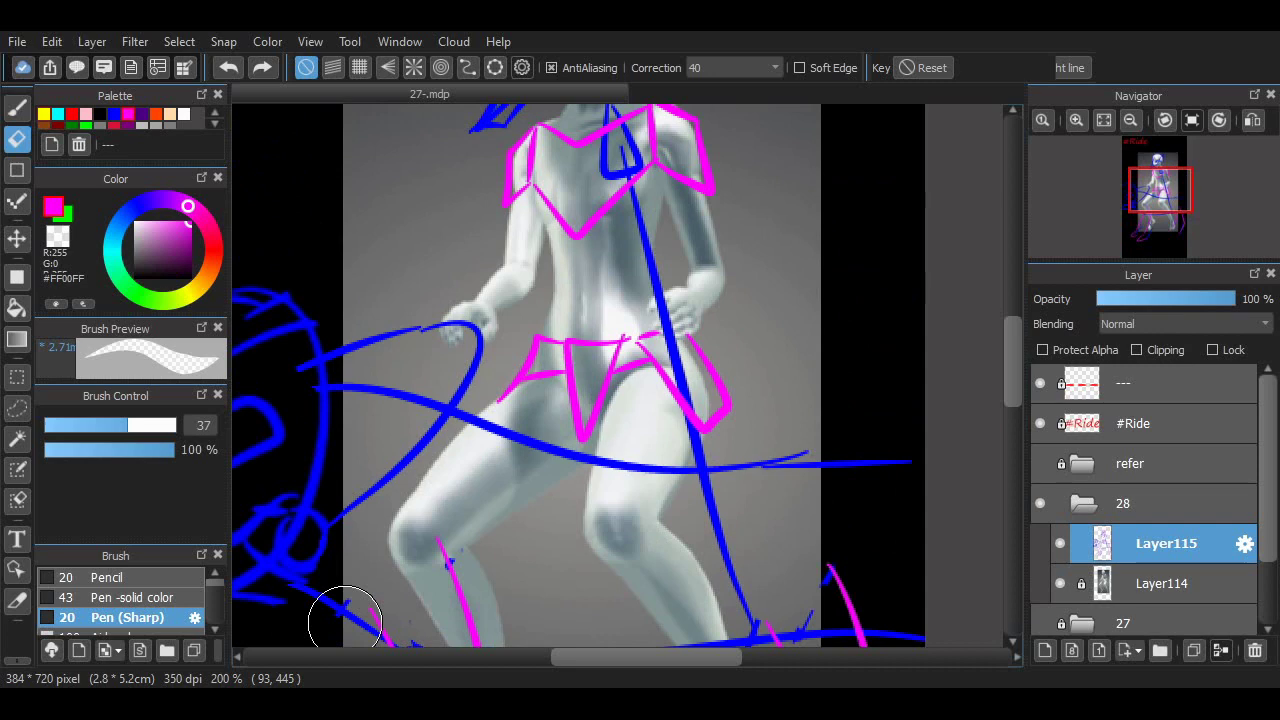
scroll(620, 380, "up", 5)
scroll(620, 380, "left", 3)
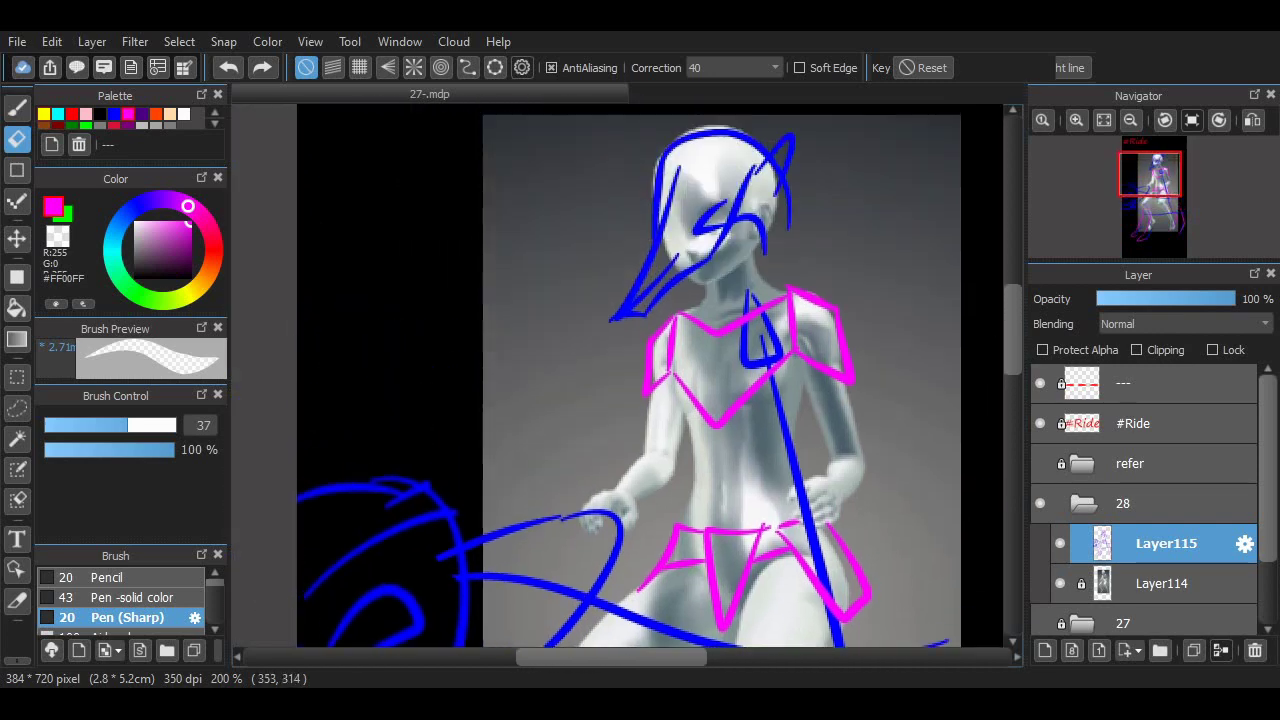
scroll(973, 414, "down", 10)
Step: Draw a magenta saddle outline around the rider's thighs and a magenta back line running behind it over the mount's rump
key("b")
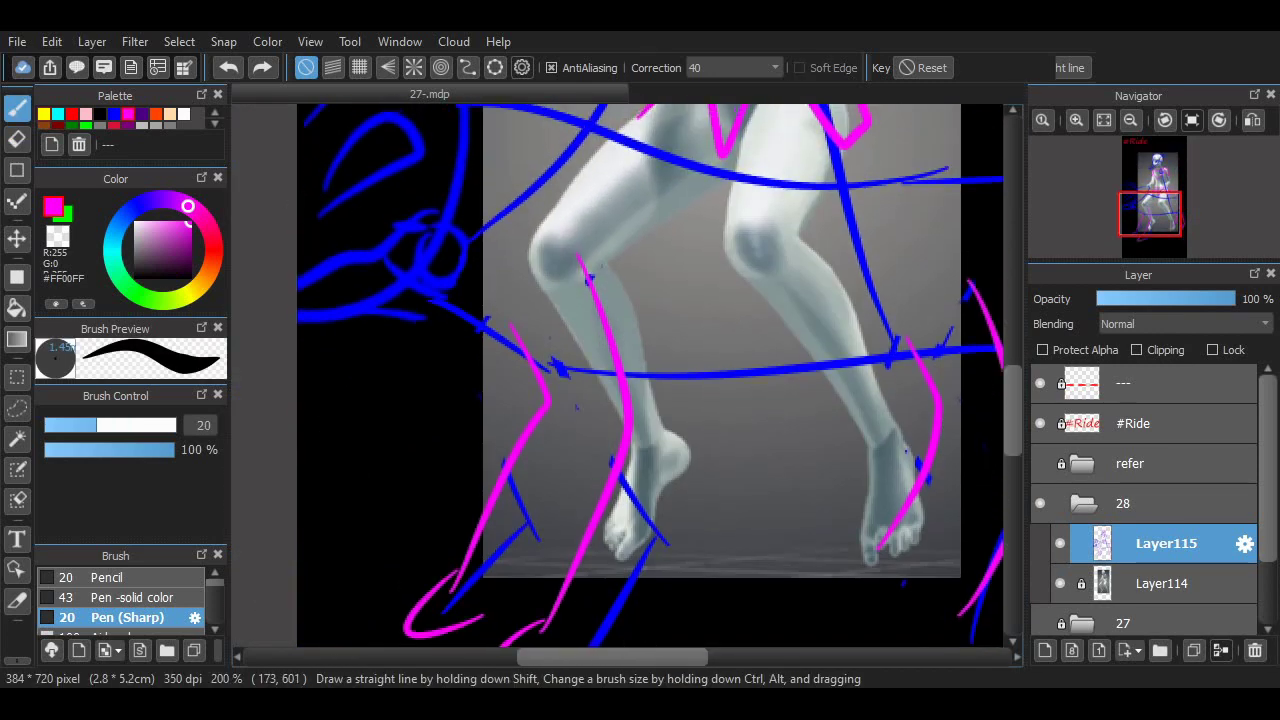
scroll(973, 414, "right", 2)
scroll(973, 414, "up", 2)
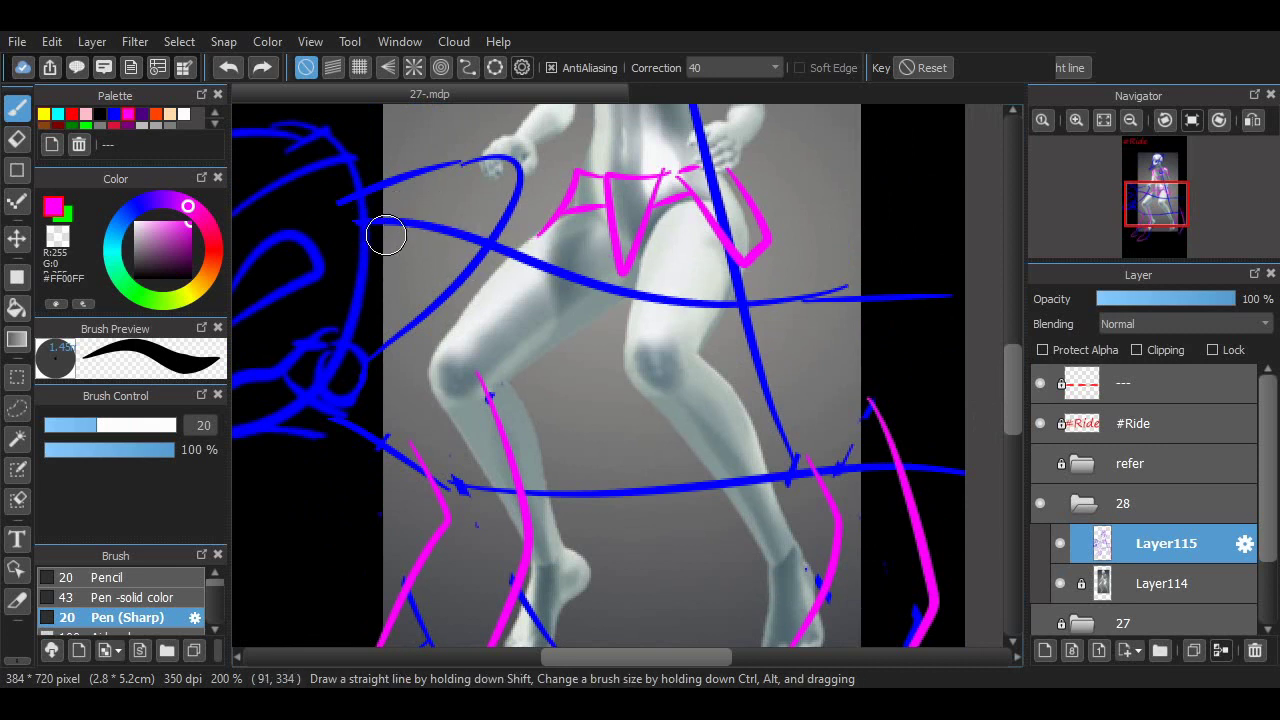
mouse_move(527, 256)
left_mouse_down()
mouse_move(588, 322)
mouse_move(529, 266)
mouse_move(639, 321)
left_mouse_up()
key("ctrl+z")
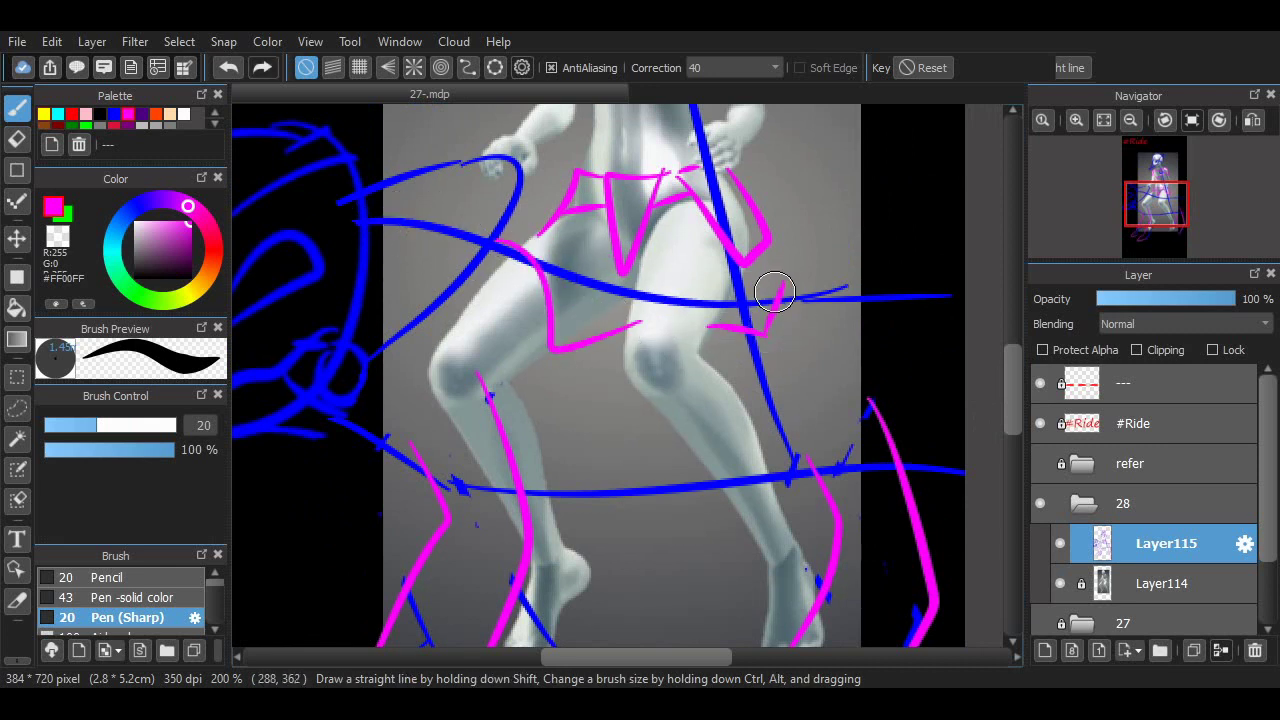
left_click_drag(805, 292, 962, 290)
scroll(731, 535, "right", 2)
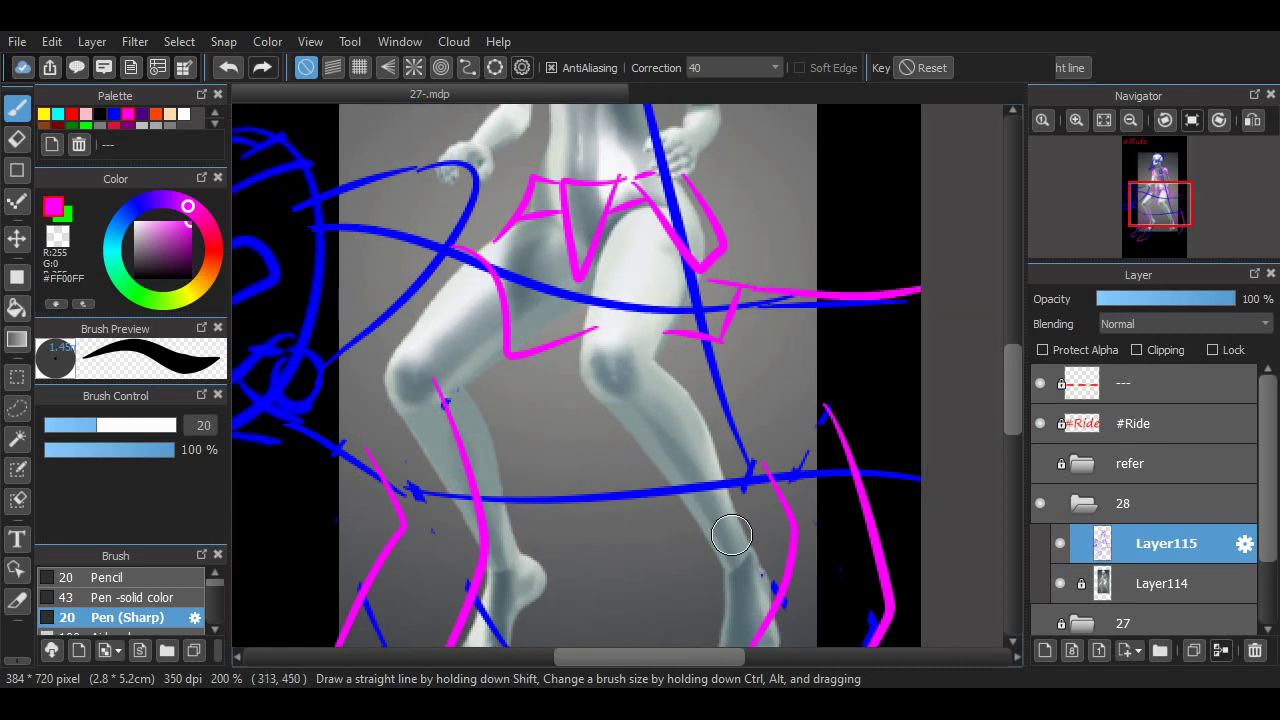
Step: Erase the tips of the magenta leg lines that stick out above the mount's belly line
scroll(687, 638, "left", 5)
key("e")
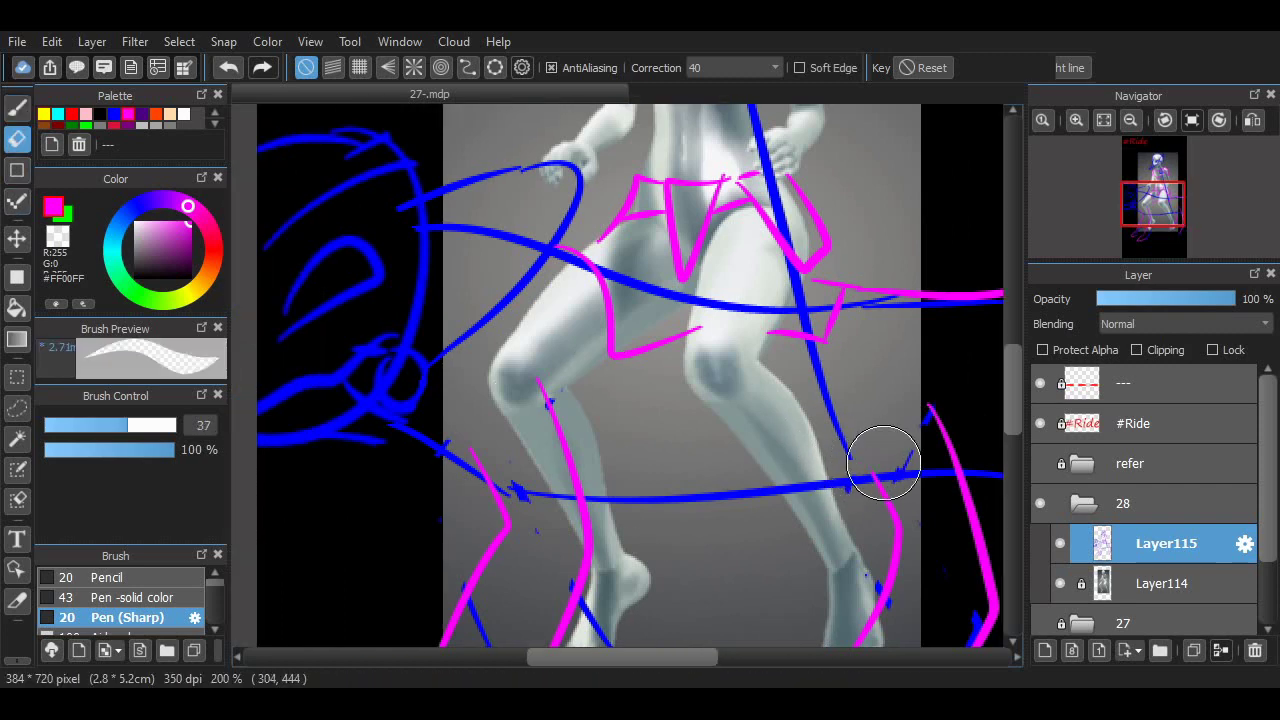
key("b")
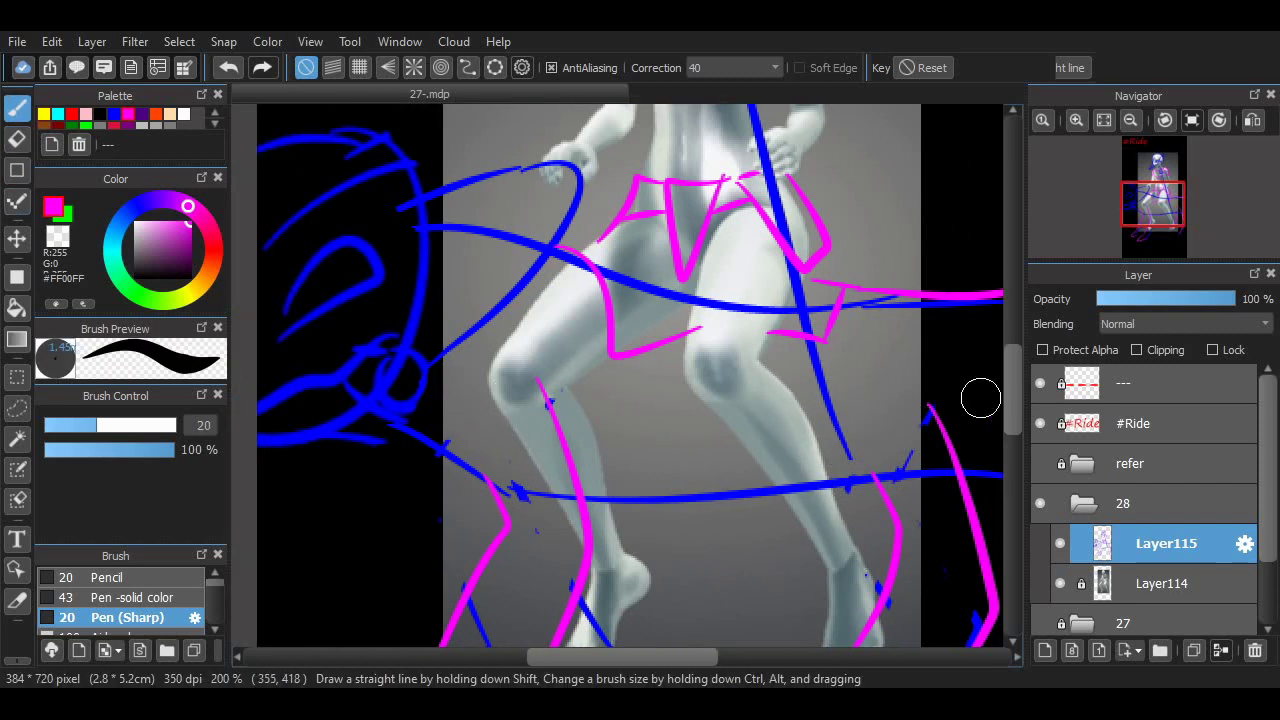
Step: Draw a narrow magenta slit pupil inside the mount's eye
scroll(928, 371, "up", 8)
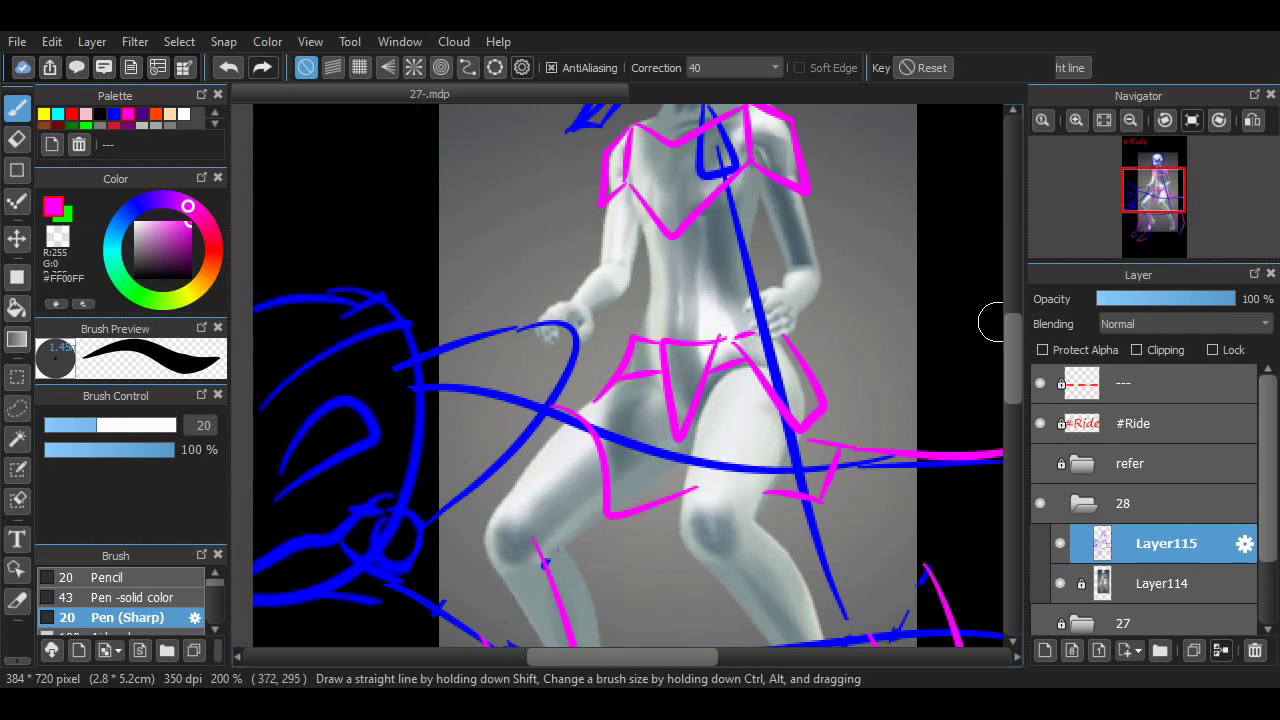
scroll(990, 322, "up", 10)
scroll(660, 350, "down", 13)
scroll(337, 377, "up", 4)
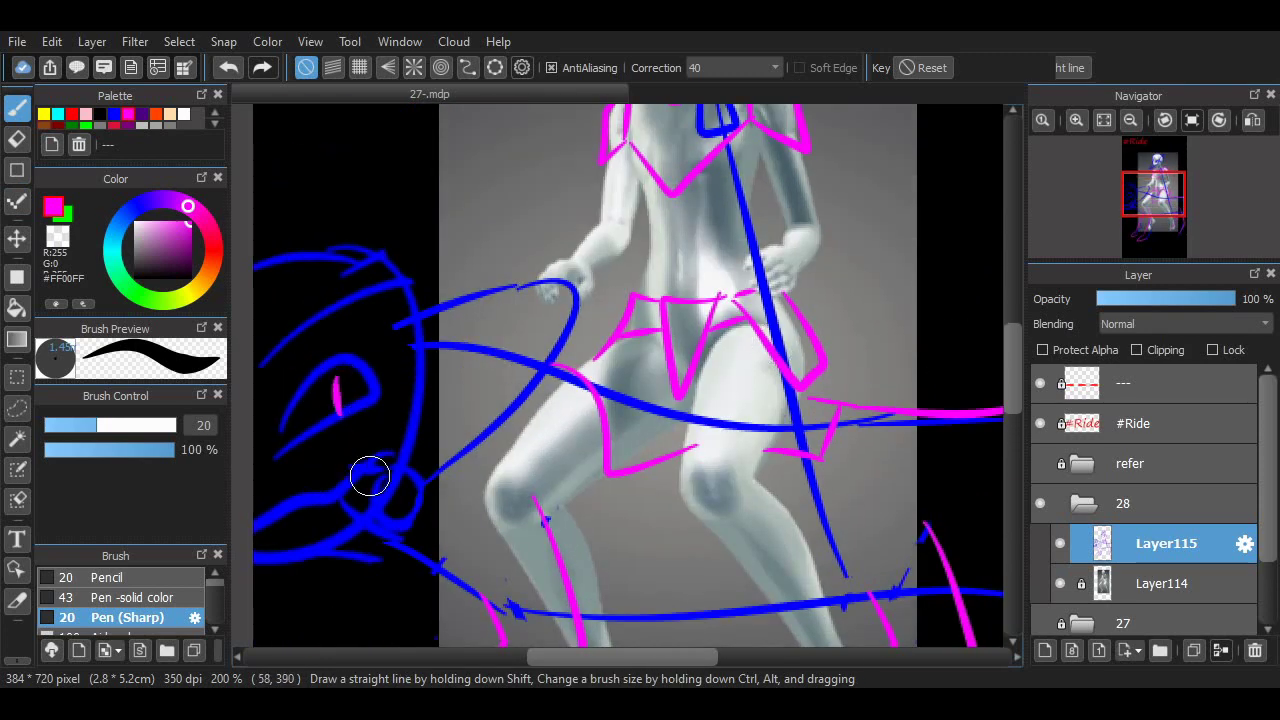
scroll(369, 478, "down", 8)
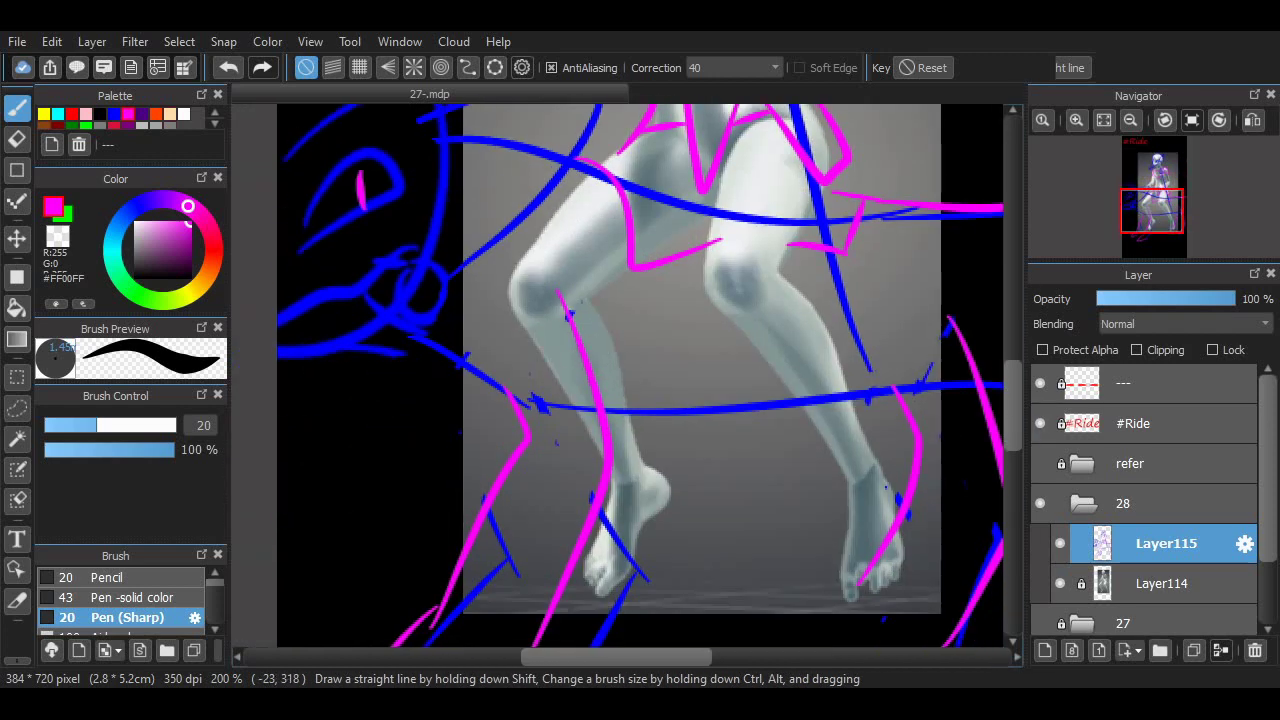
Step: Outline the mount's near front leg and clawed foot in cyan (#00FFFF) around the magenta leg line
left_click_drag(555, 265, 580, 415)
scroll(570, 400, "down", 4)
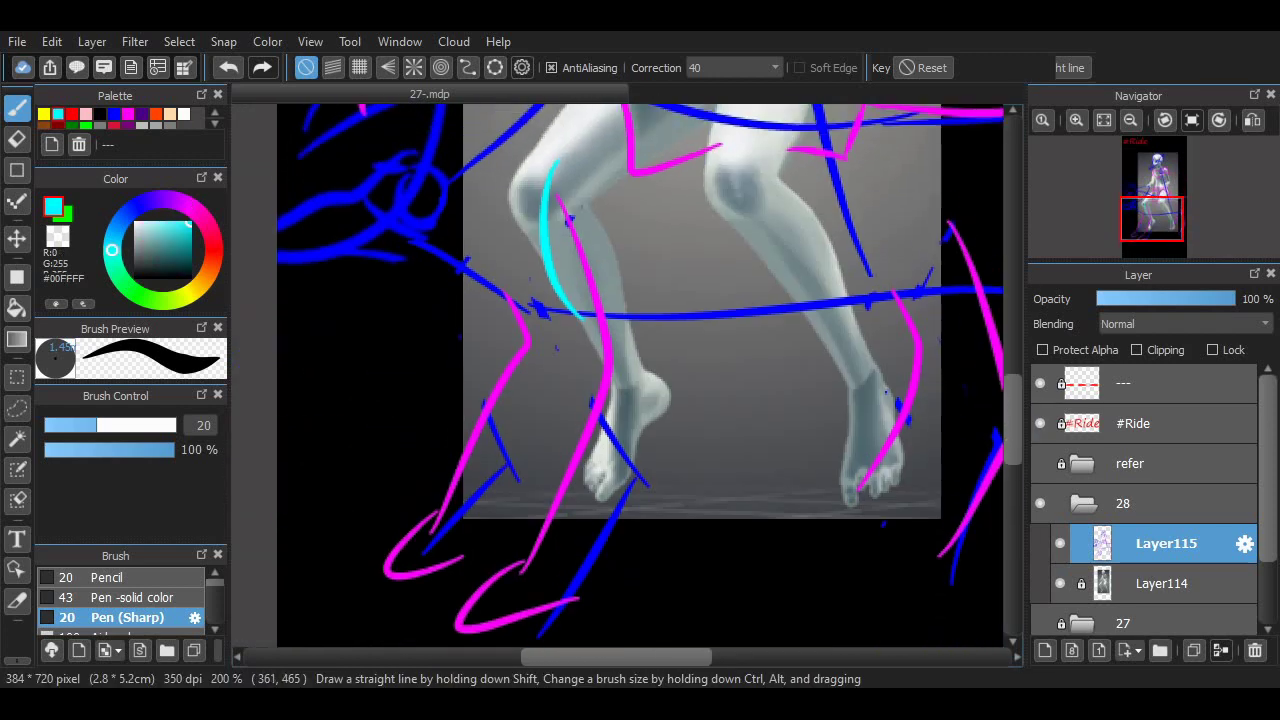
key("ctrl+z")
mouse_move(553, 172)
left_mouse_down()
mouse_move(586, 400)
mouse_move(437, 609)
left_mouse_up()
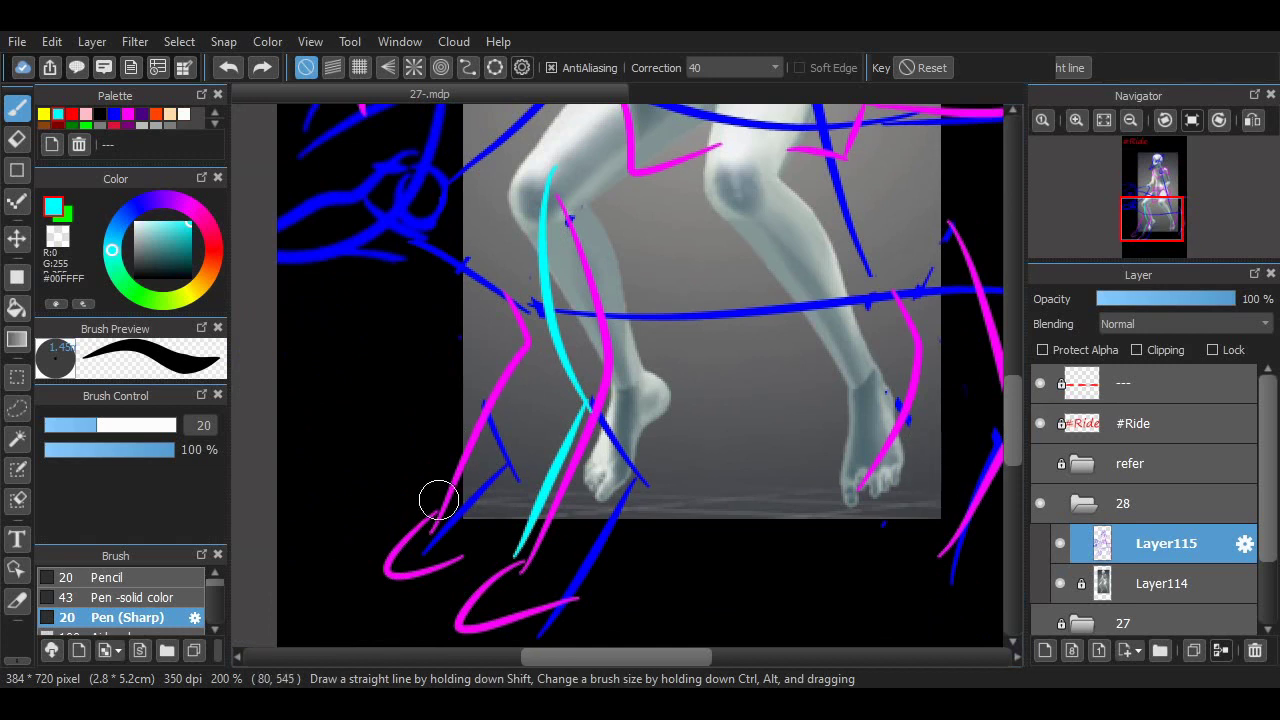
scroll(494, 487, "down", 2)
mouse_move(494, 487)
left_mouse_down()
mouse_move(486, 563)
mouse_move(472, 572)
left_mouse_up()
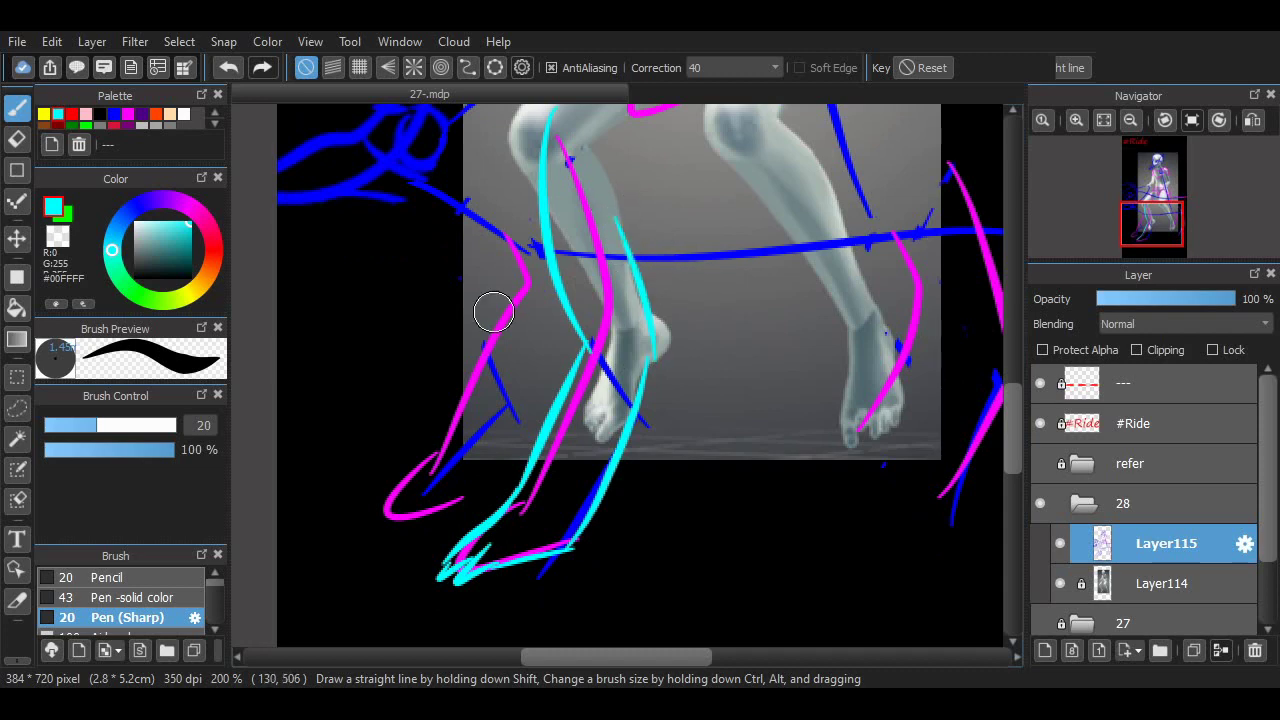
Step: Outline the mount's near hind leg in cyan, from the upper leg past the joint down to a pointed foot
scroll(491, 306, "up", 6)
scroll(491, 306, "right", 5)
left_click_drag(750, 335, 777, 480)
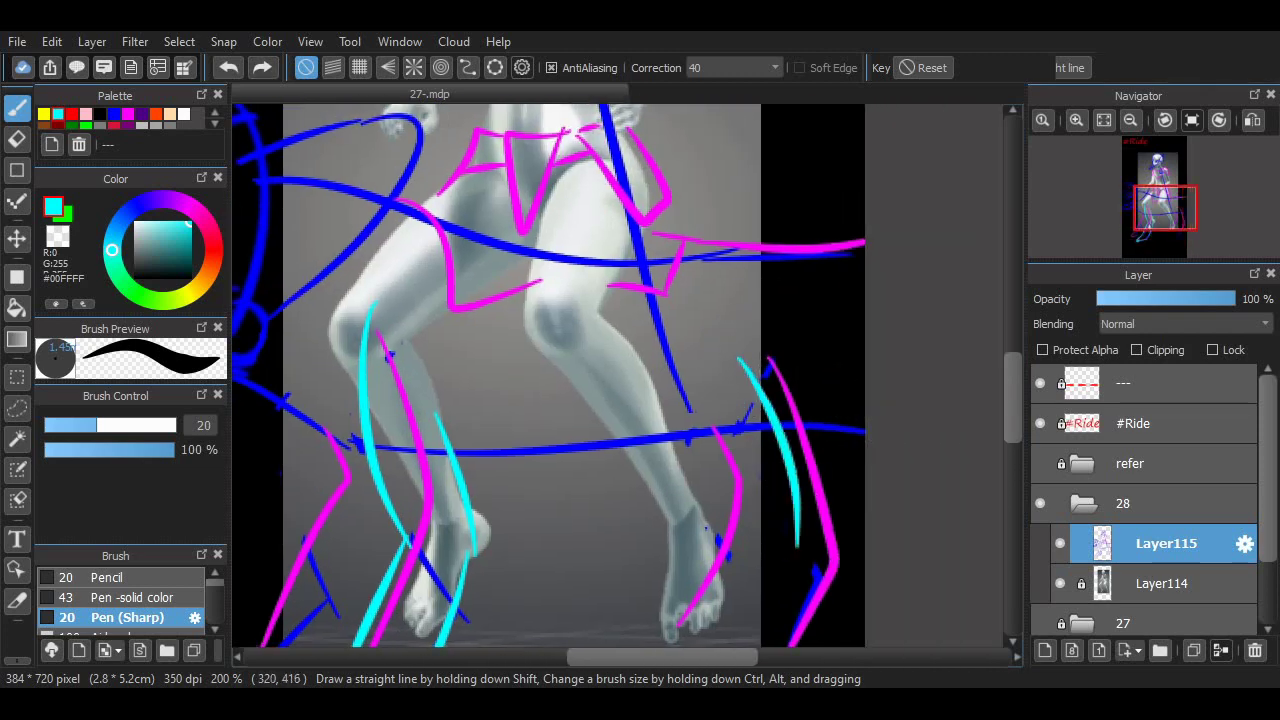
scroll(909, 423, "down", 3)
key("ctrl+z")
mouse_move(797, 327)
left_mouse_down()
mouse_move(735, 505)
mouse_move(757, 505)
left_mouse_up()
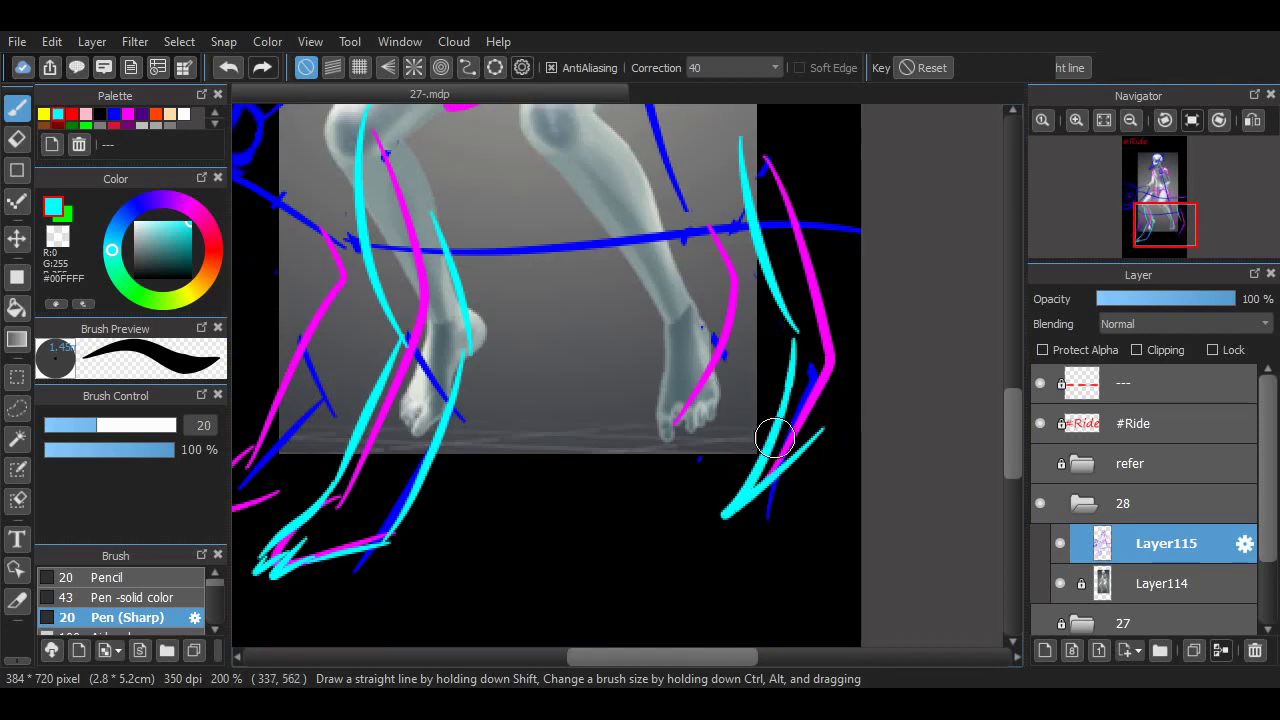
key("ctrl+z")
left_click_drag(791, 335, 735, 505)
mouse_move(735, 505)
left_mouse_down()
mouse_move(852, 388)
mouse_move(880, 385)
left_mouse_up()
key("ctrl+z")
scroll(837, 500, "up", 5)
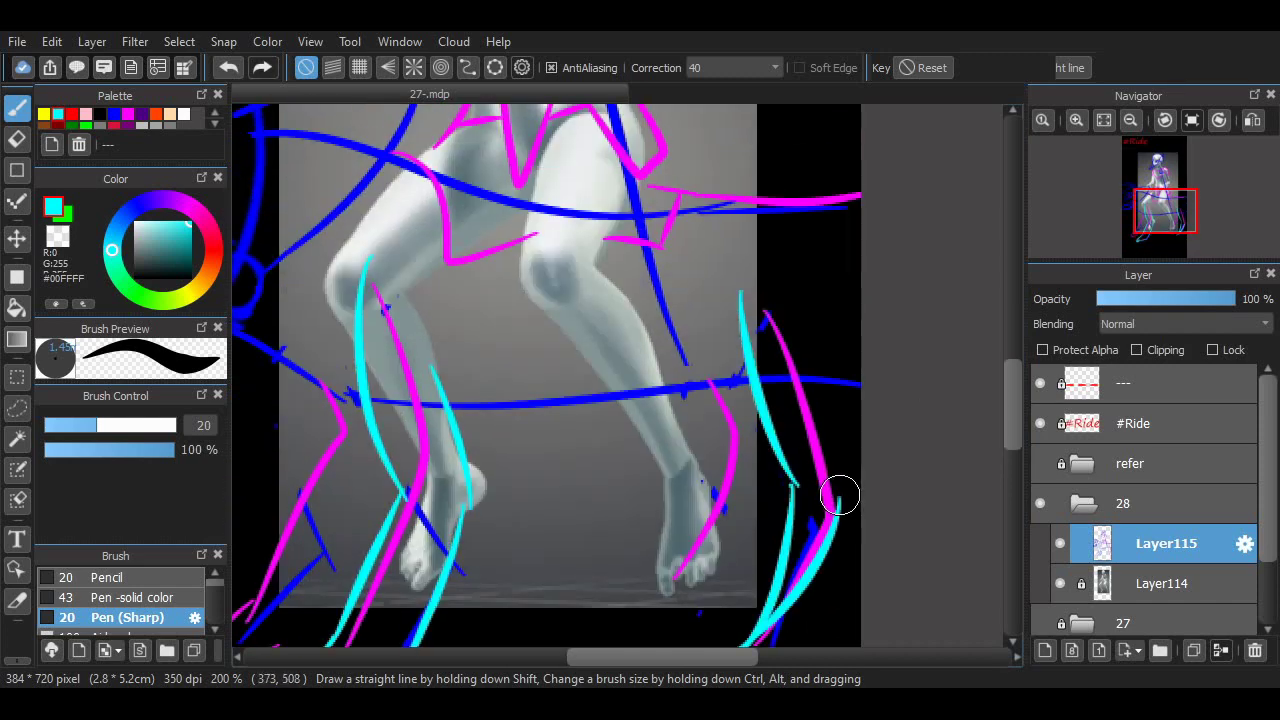
scroll(780, 500, "down", 4)
Step: Add cyan curves to the front and rear of the saddle, and outline a boxy saddlebag over the mount's rump
scroll(752, 566, "left", 3)
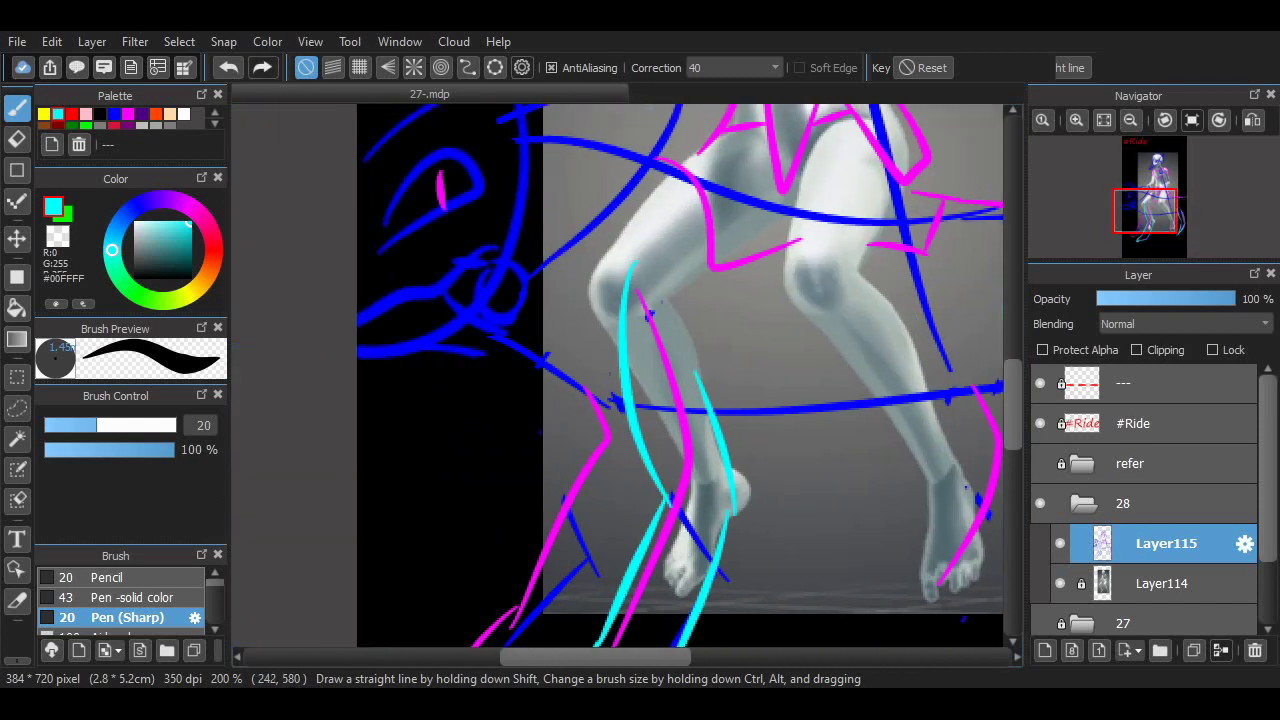
scroll(862, 435, "up", 3)
left_click_drag(695, 308, 719, 395)
key("ctrl+z")
scroll(790, 347, "right", 3)
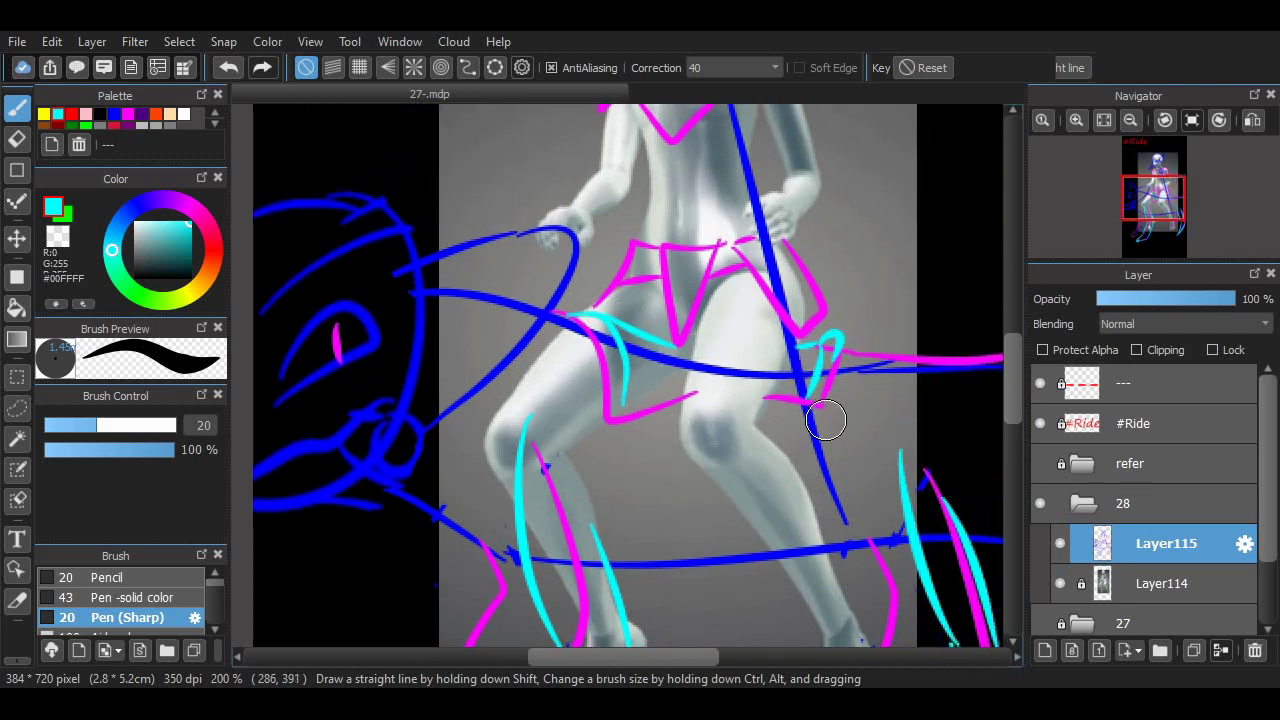
scroll(645, 632, "right", 2)
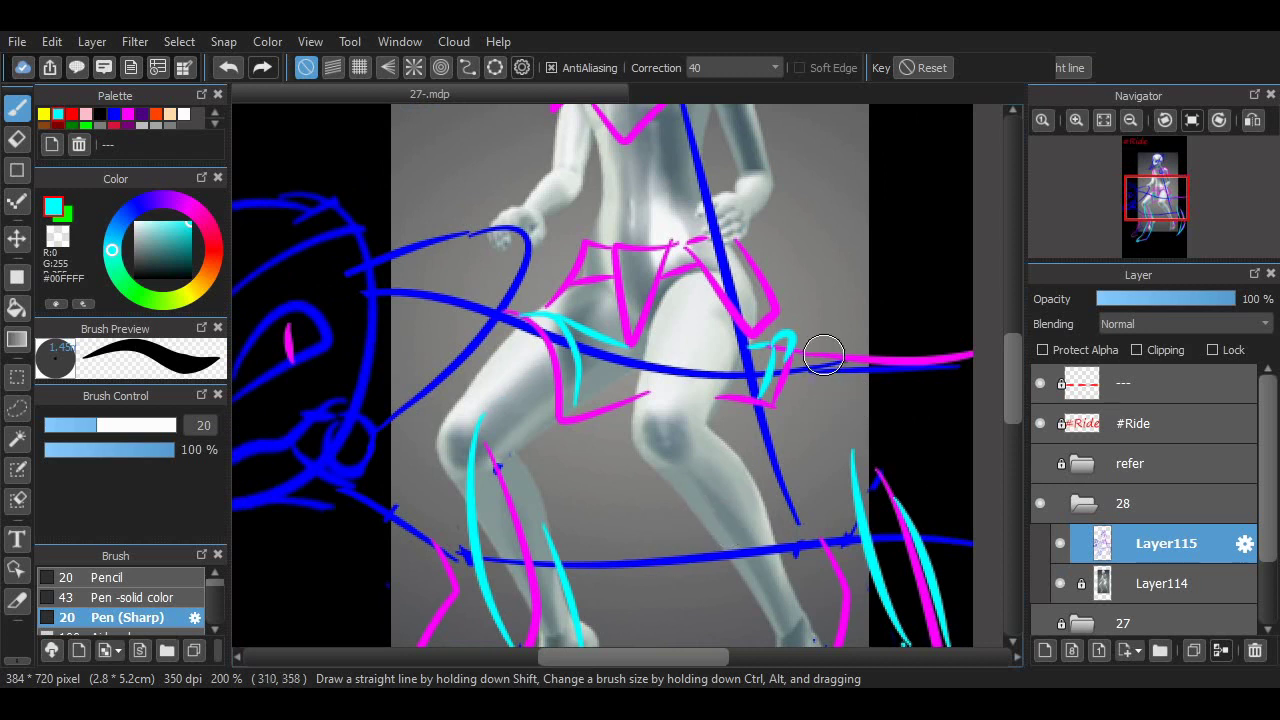
left_click_drag(912, 325, 833, 355)
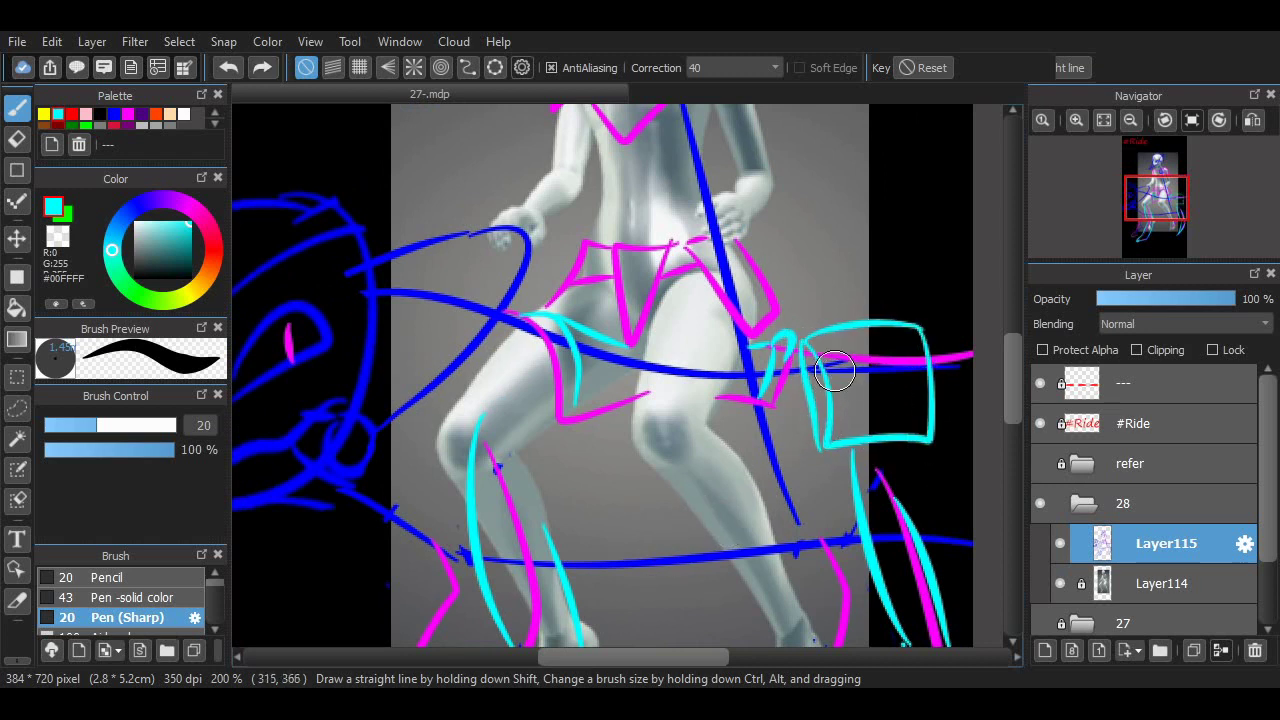
Step: Draw a cyan stroke at the lower back of the rider's animal head and a jagged cyan collar across the neck base
scroll(574, 637, "left", 3)
scroll(574, 637, "up", 3)
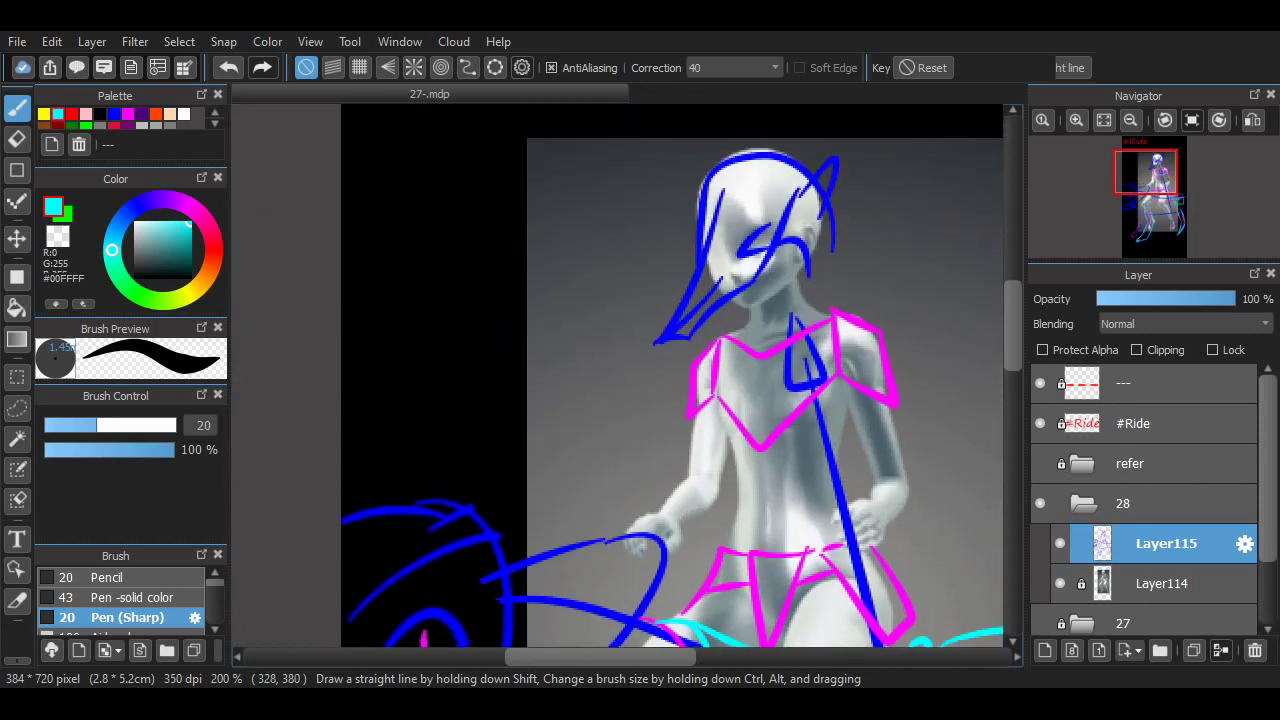
scroll(620, 400, "down", 2)
scroll(620, 400, "up", 5)
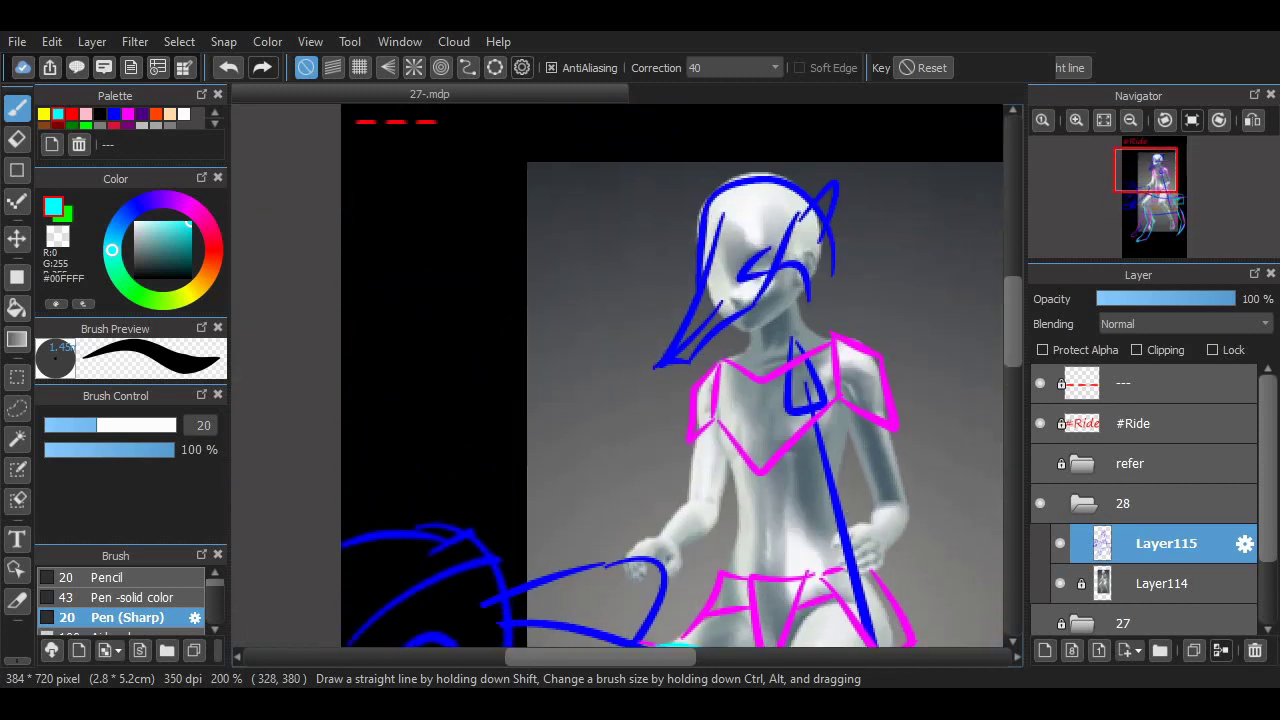
scroll(620, 400, "left", 2)
left_click(1076, 119)
left_click_drag(946, 288, 886, 349)
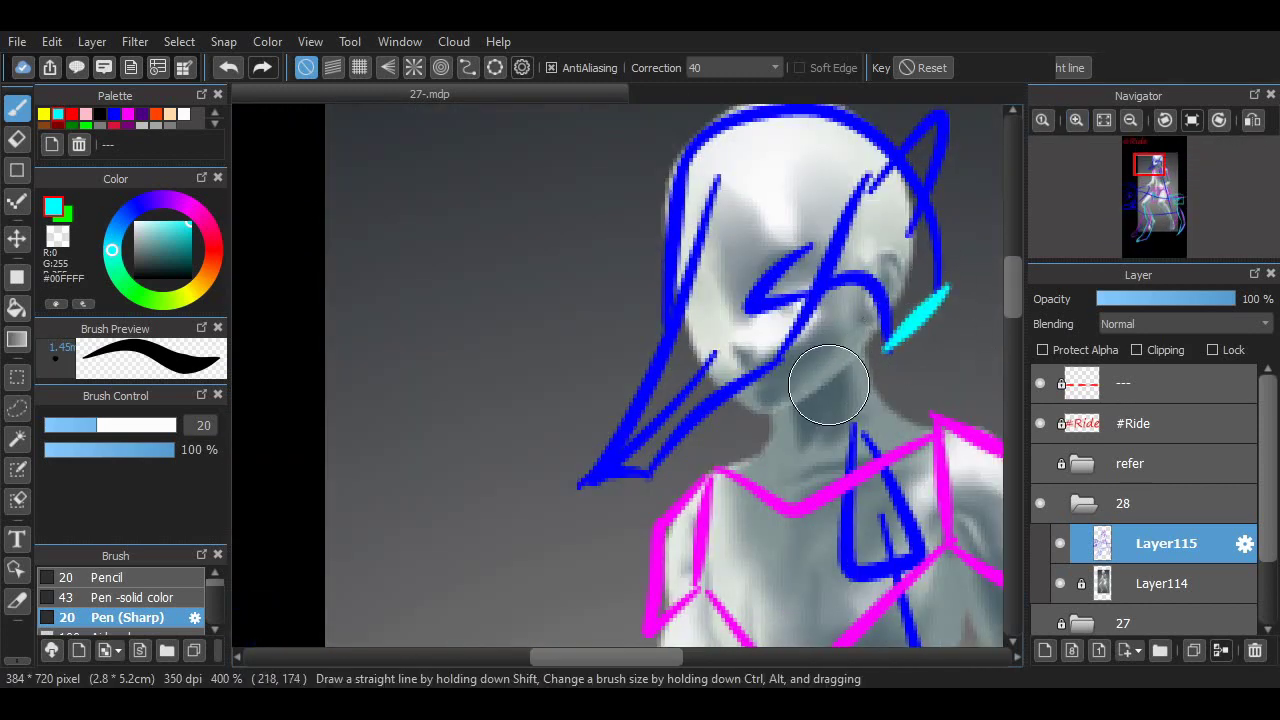
left_click_drag(752, 483, 882, 413)
left_click_drag(805, 444, 811, 472)
mouse_move(830, 434)
left_mouse_down()
mouse_move(834, 462)
mouse_move(852, 455)
left_mouse_up()
Step: Draw the back edge of the rider's neck and the jaw line beneath the chin in cyan
scroll(766, 470, "right", 1)
left_click_drag(826, 342, 838, 440)
left_click_drag(808, 364, 672, 418)
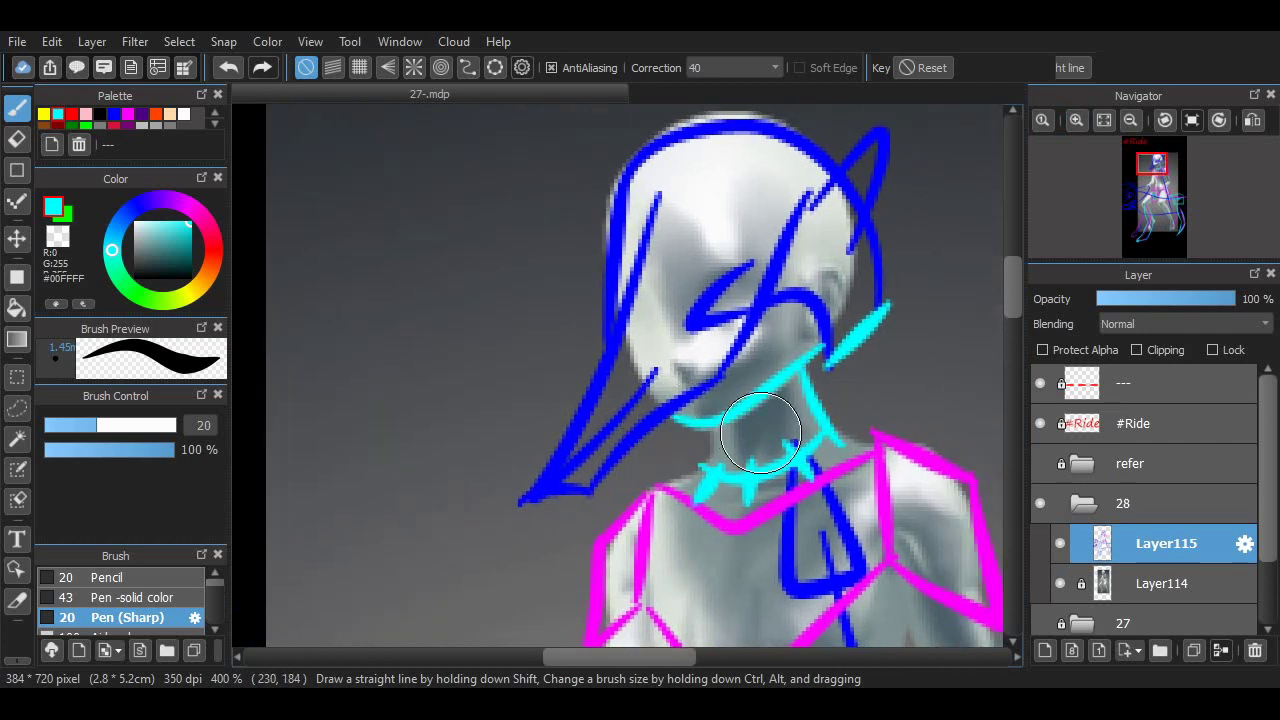
Step: Add a curved flap line and a round clasp to the cyan saddlebag
scroll(628, 375, "down", 2)
scroll(640, 480, "up", 1)
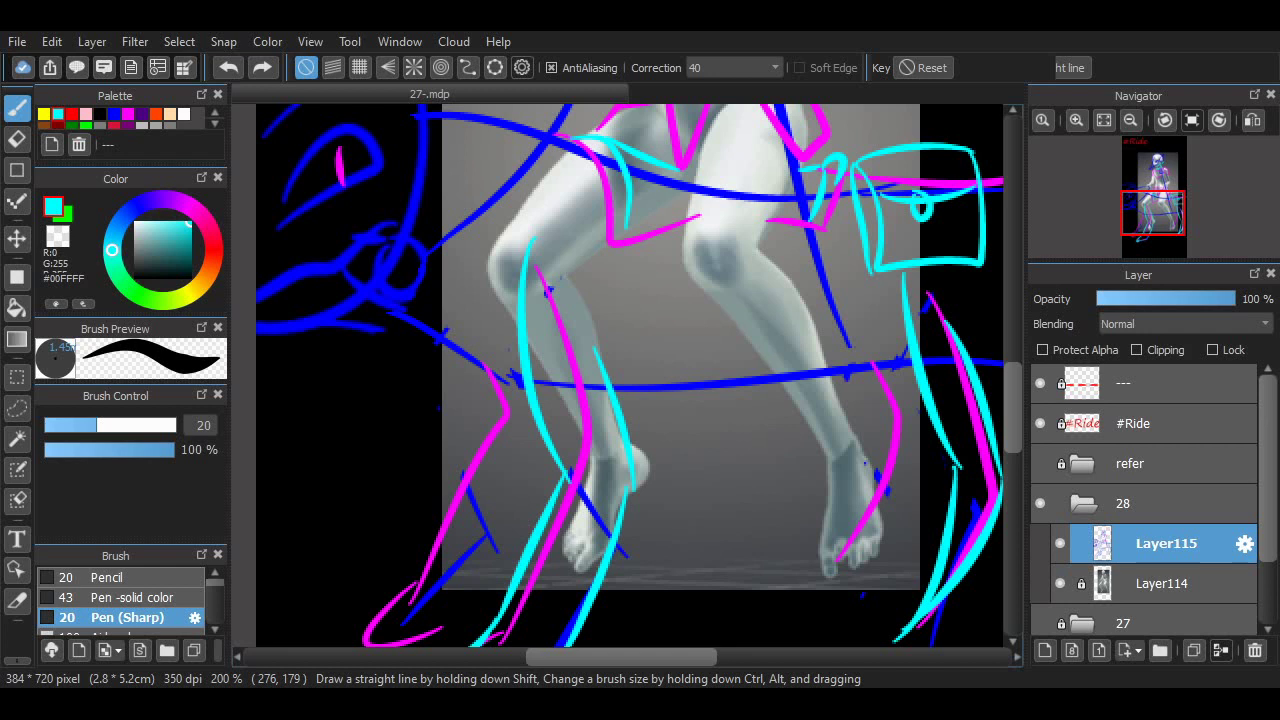
Step: Redraw the mount's mouth line and the round form at the mouth corner in cyan
scroll(440, 360, "up", 2)
scroll(440, 360, "left", 2)
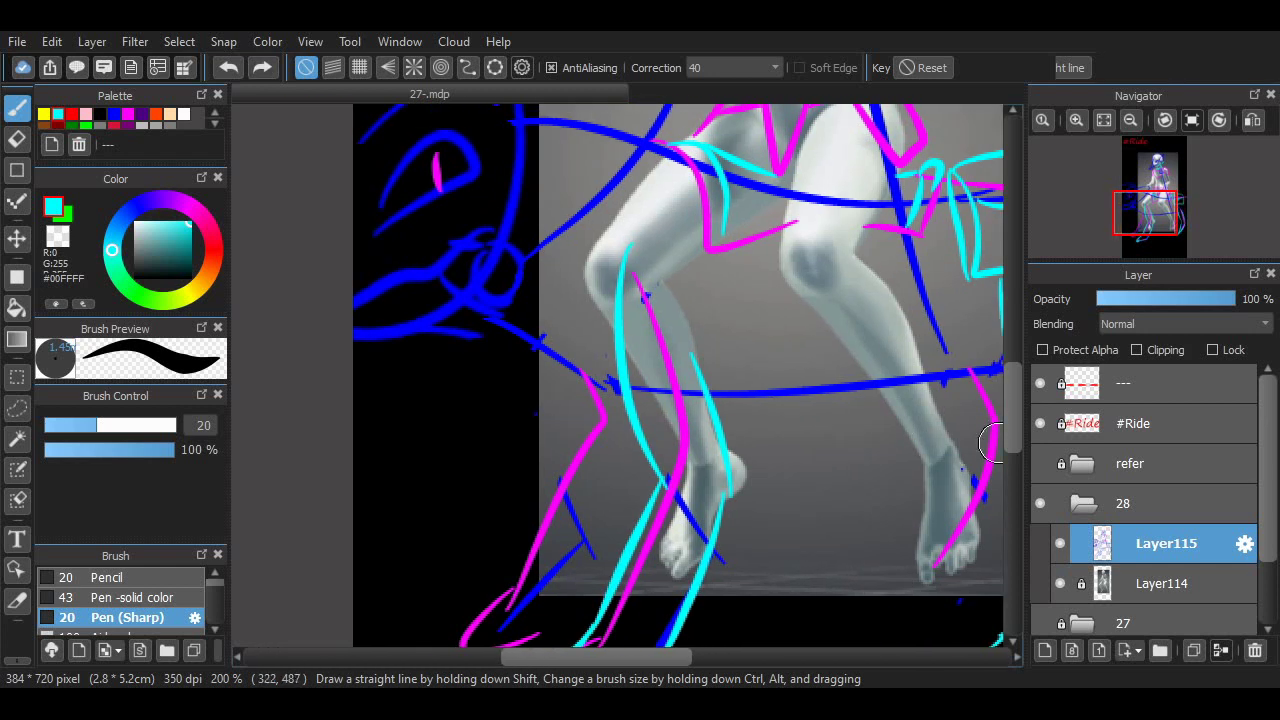
left_click_drag(458, 325, 493, 318)
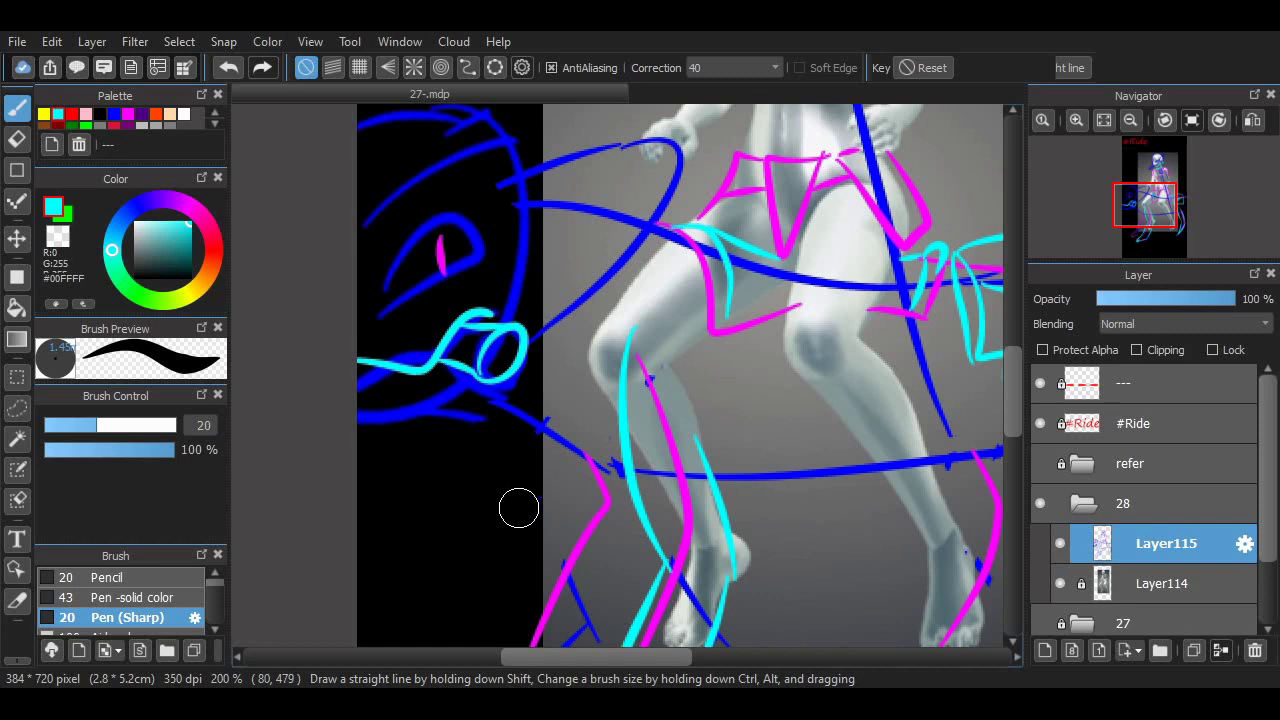
Step: Redraw the mount's throat and belly lines in cyan, from behind the mouth corner back to the hind leg
scroll(519, 509, "up", 6)
scroll(519, 509, "right", 2)
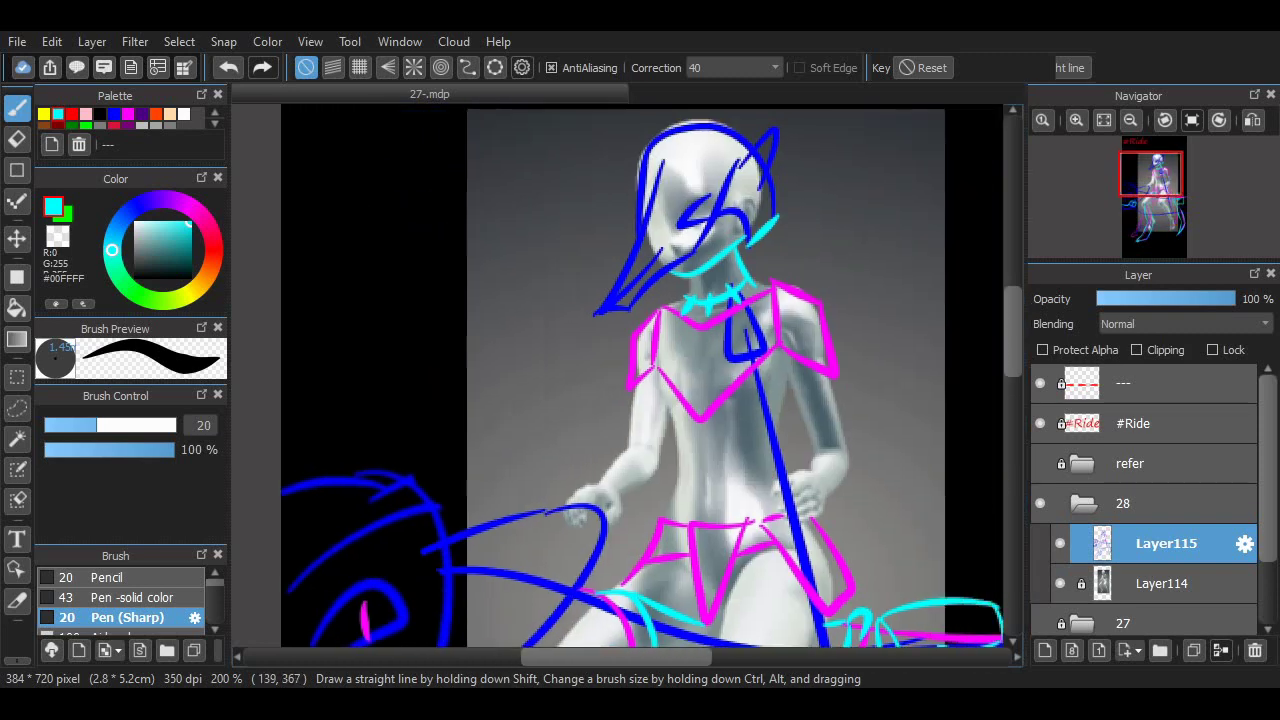
scroll(471, 341, "down", 9)
scroll(471, 341, "right", 1)
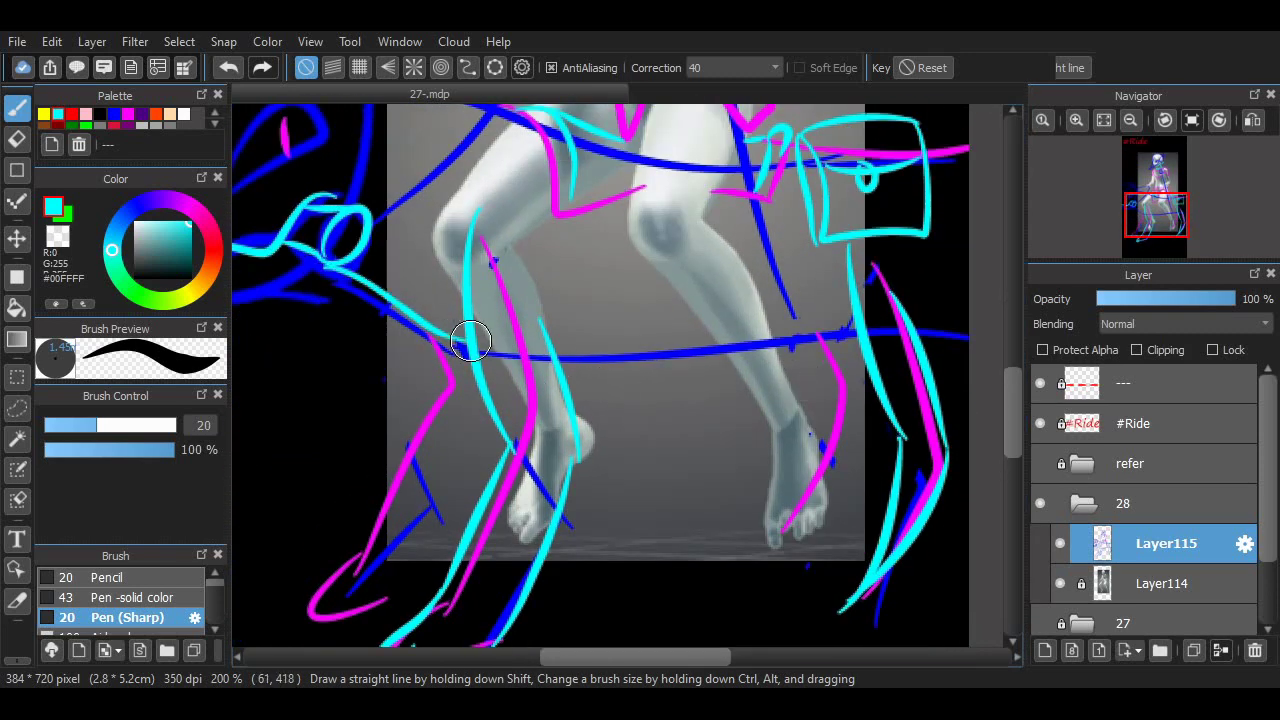
left_click_drag(462, 348, 270, 292)
mouse_move(554, 348)
left_mouse_down()
mouse_move(700, 357)
mouse_move(858, 338)
left_mouse_up()
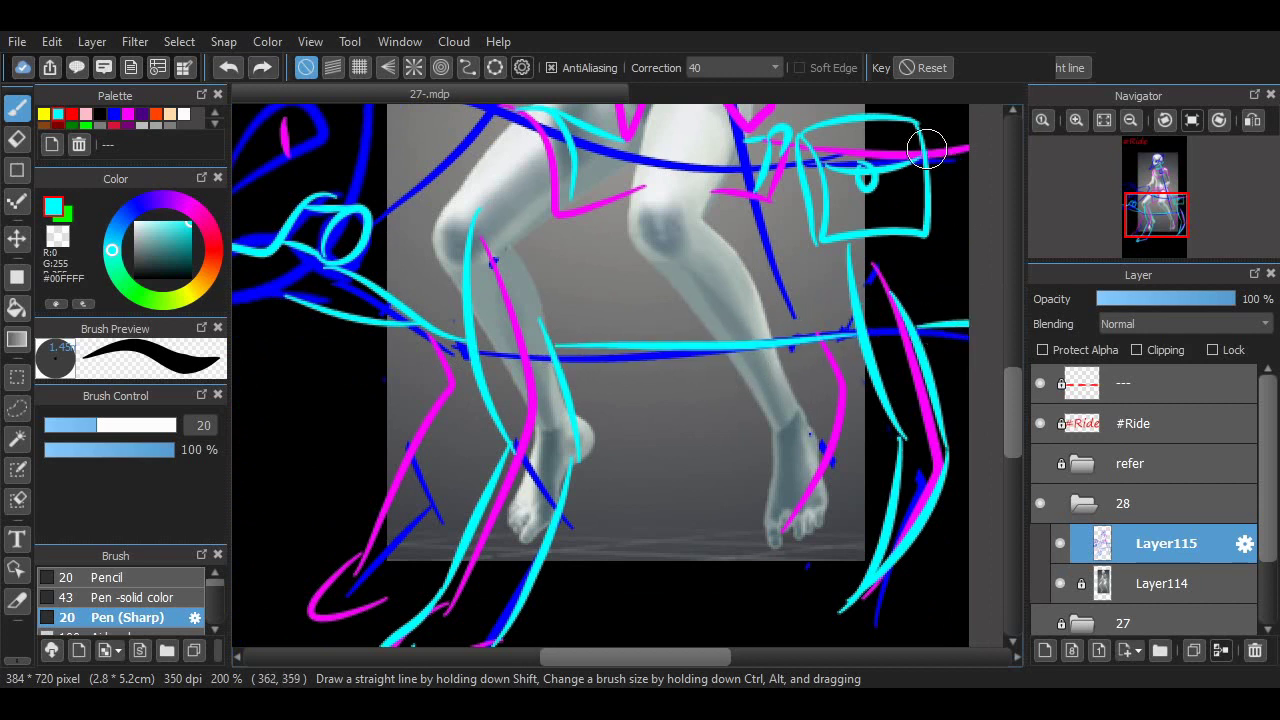
Step: Draw the mount's raised far foreleg with a clawed foot, and its far hind leg, in cyan
scroll(785, 480, "down", 3)
scroll(779, 455, "left", 2)
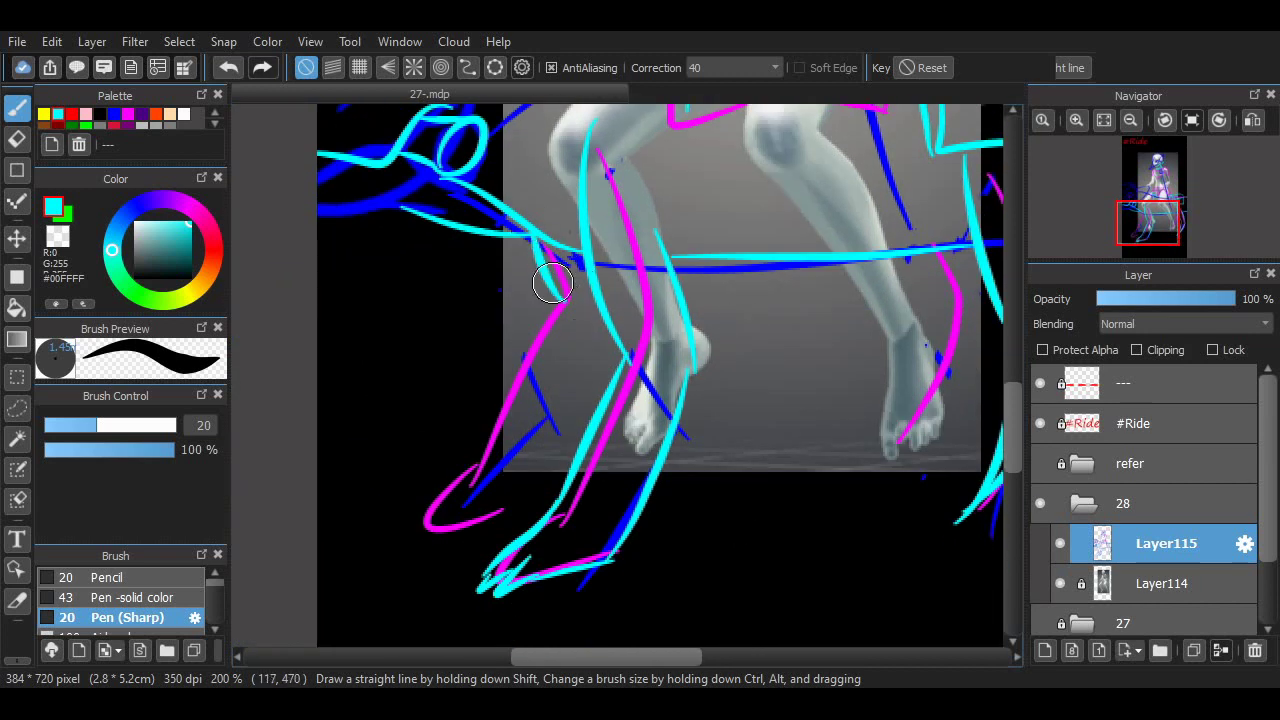
left_click_drag(567, 295, 412, 347)
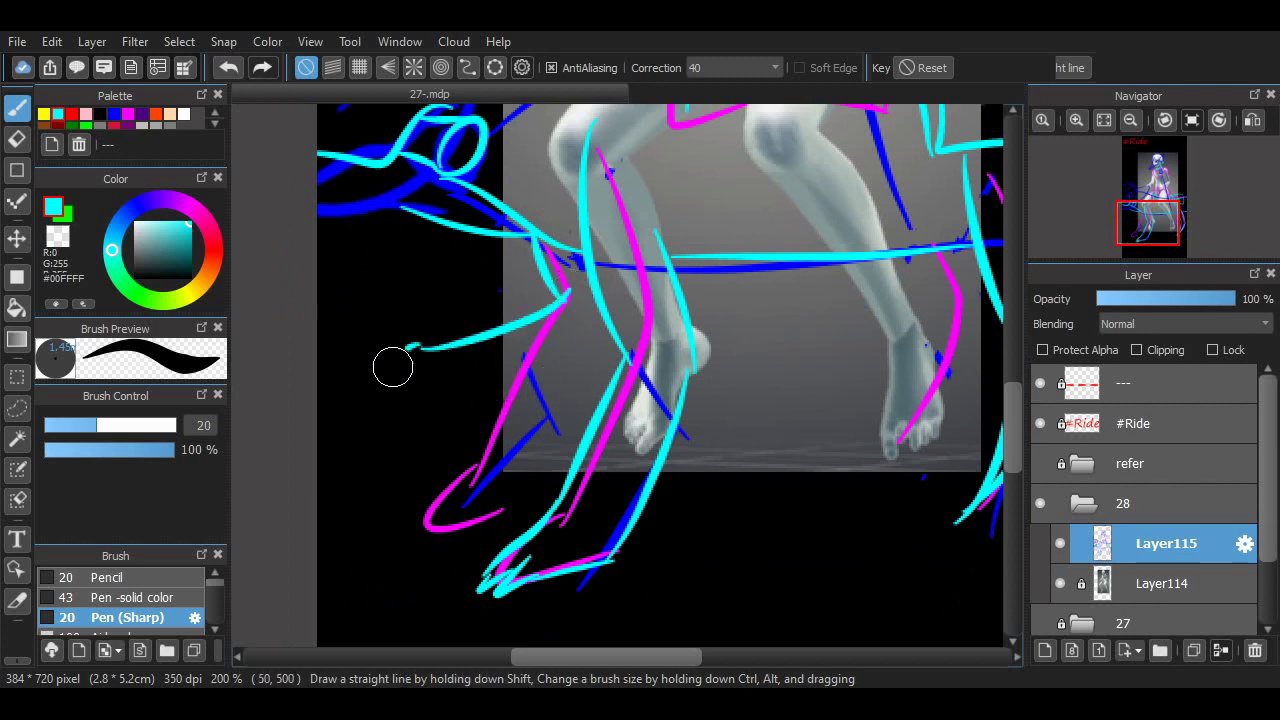
mouse_move(374, 412)
left_mouse_down()
mouse_move(423, 368)
mouse_move(435, 393)
mouse_move(595, 317)
left_mouse_up()
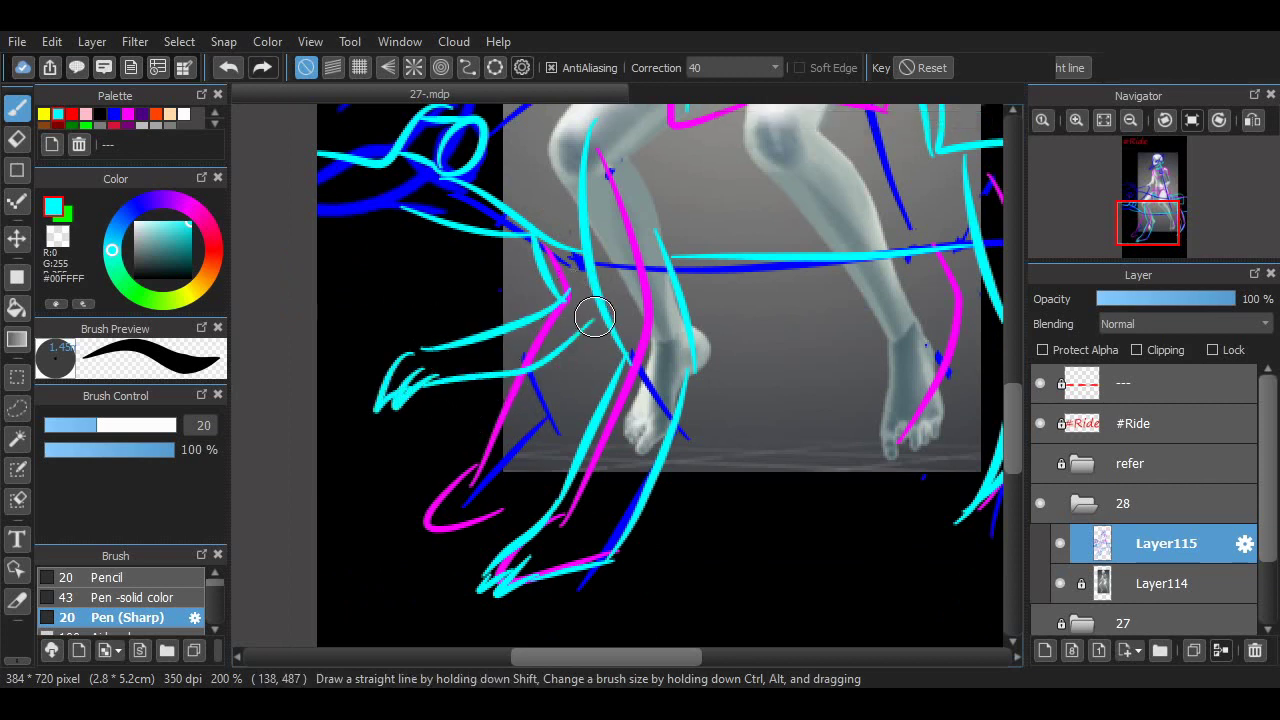
scroll(810, 304, "right", 3)
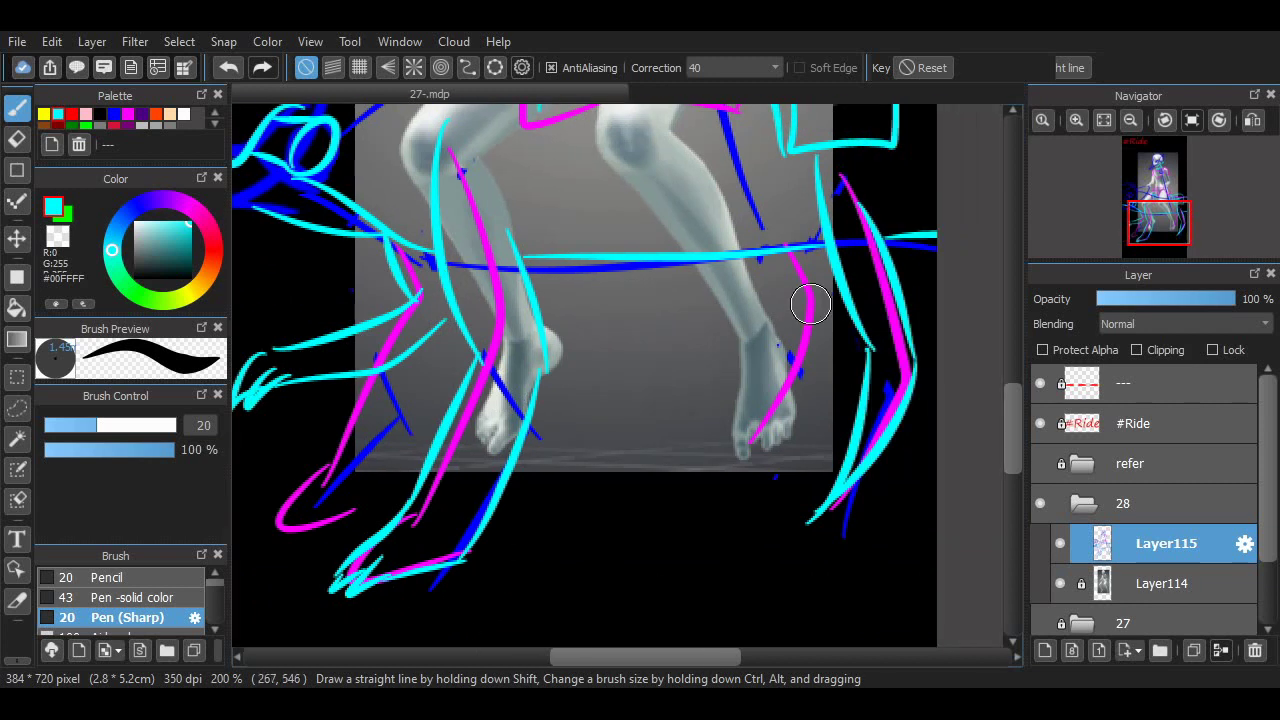
left_click_drag(816, 260, 751, 449)
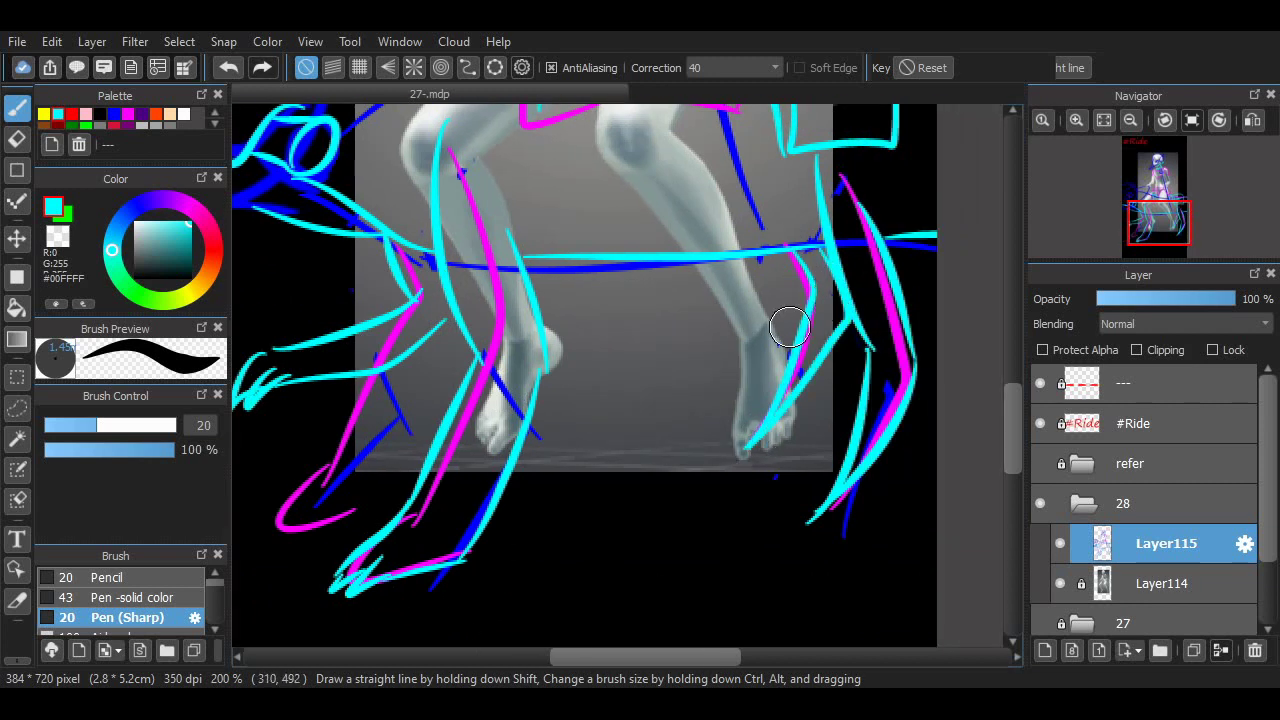
Step: Draw spiky mane tufts on top of the mount's head and its brow-to-cheek outline in cyan
scroll(789, 327, "up", 5)
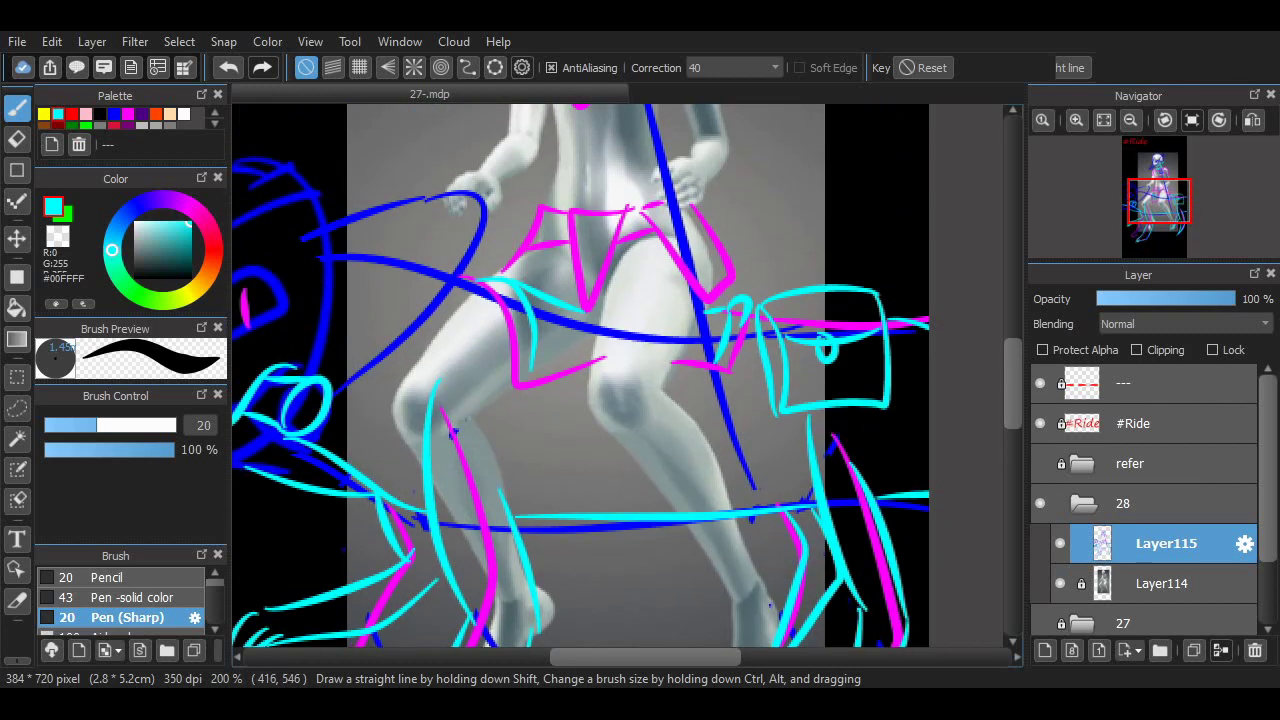
scroll(690, 596, "up", 6)
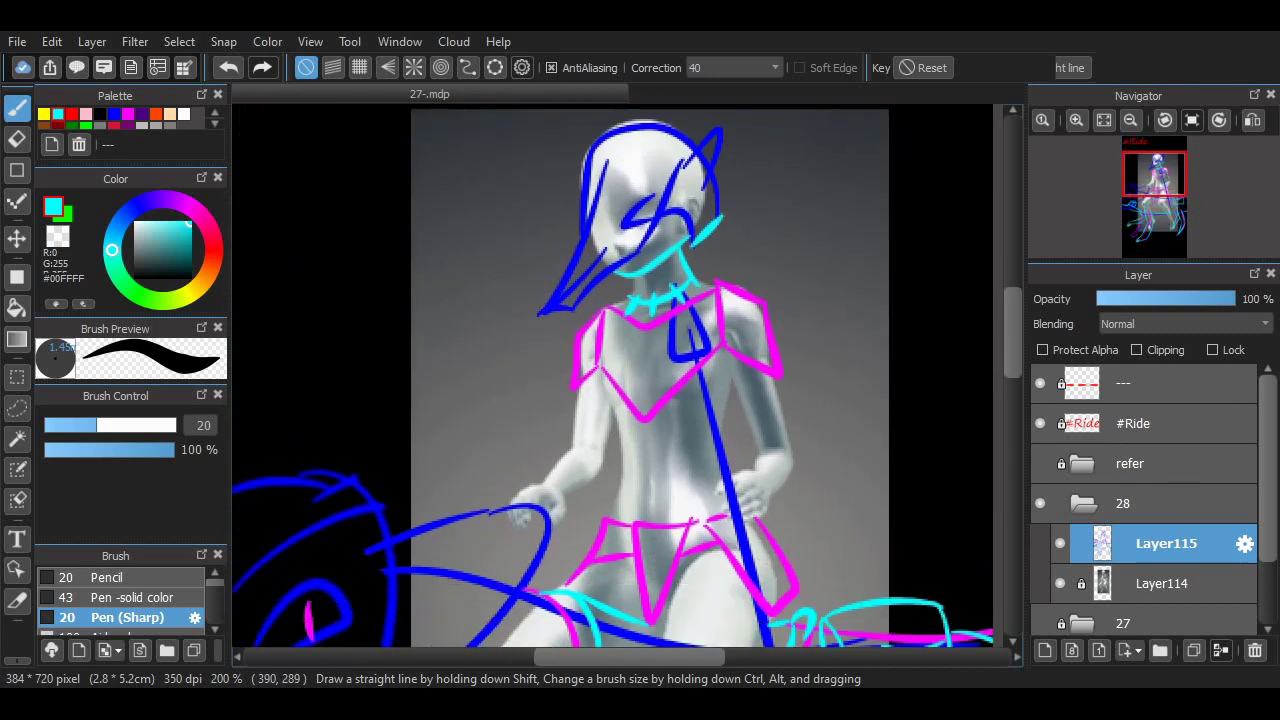
left_click(709, 600)
scroll(709, 600, "down", 2)
scroll(709, 600, "down", 5)
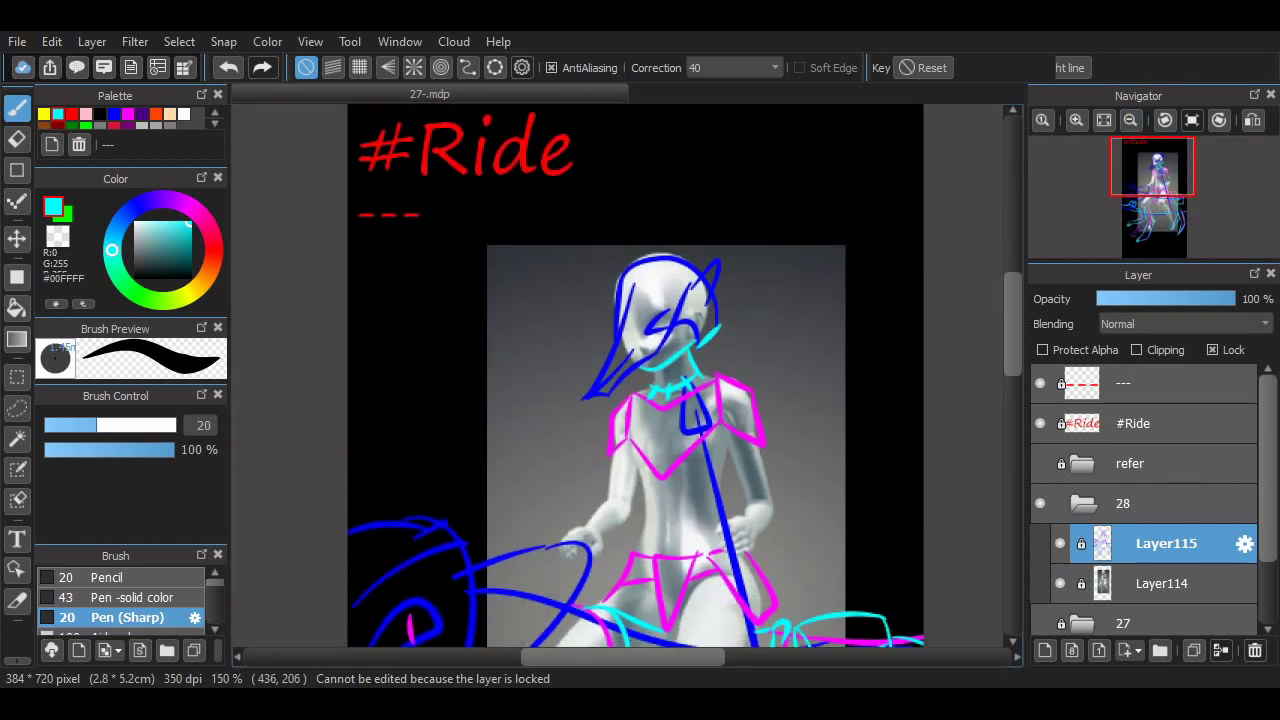
scroll(390, 352, "up", 4)
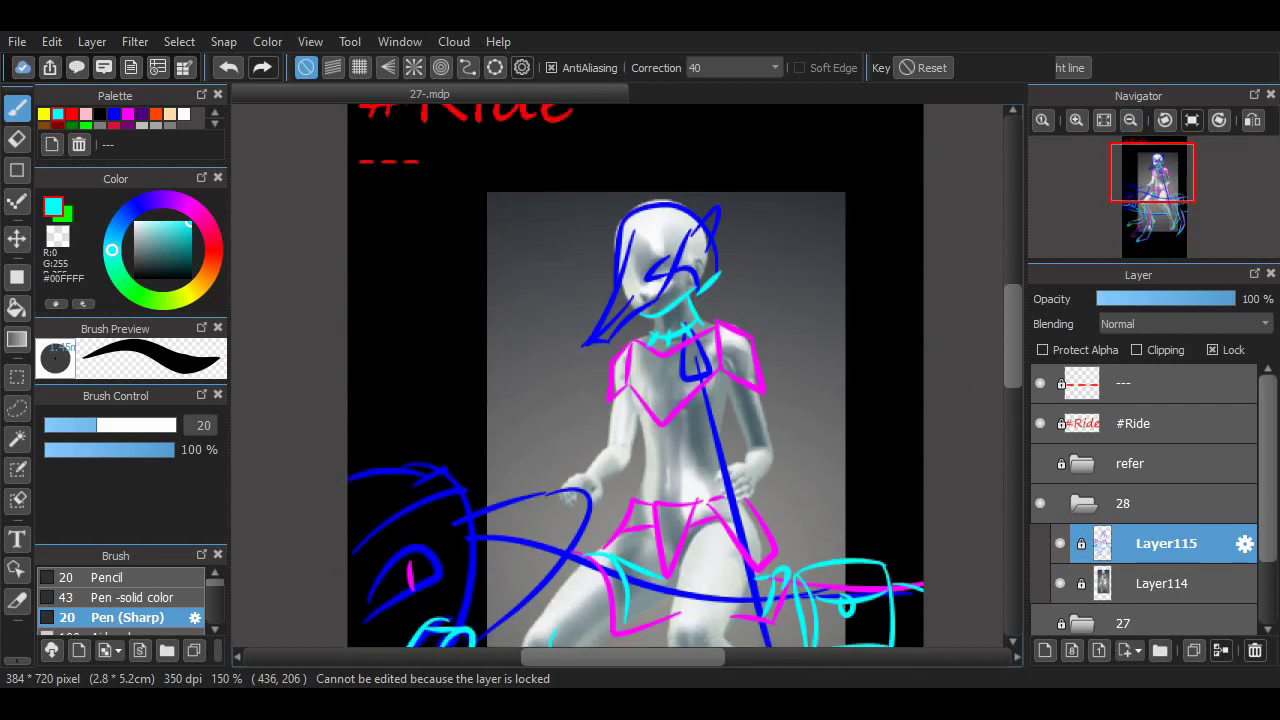
scroll(390, 352, "down", 2)
left_click_drag(352, 356, 432, 292)
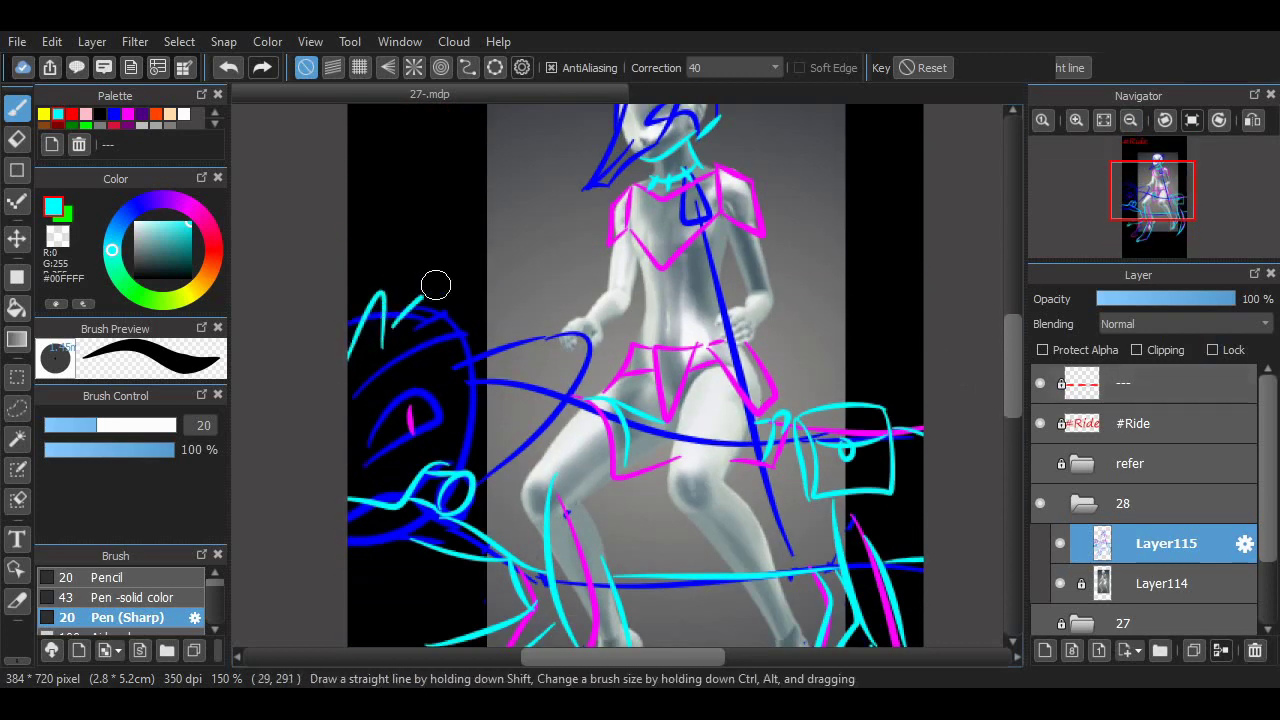
key("ctrl+z")
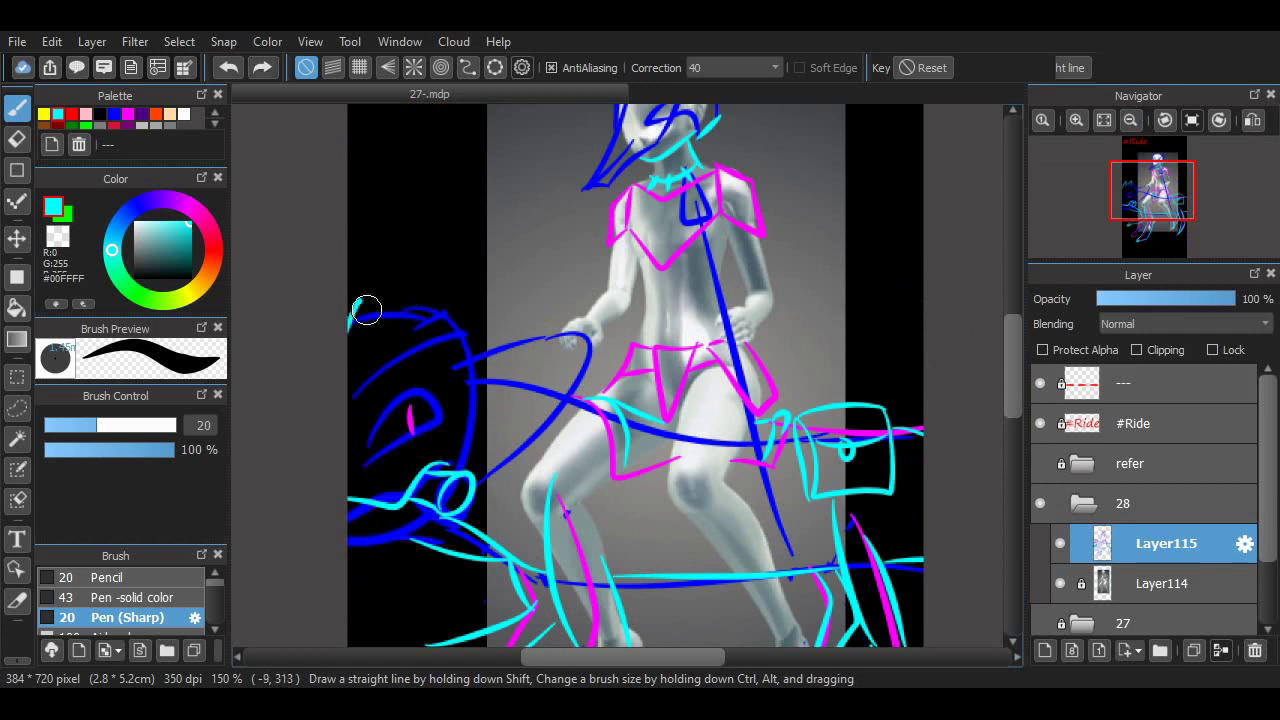
left_click_drag(350, 330, 408, 324)
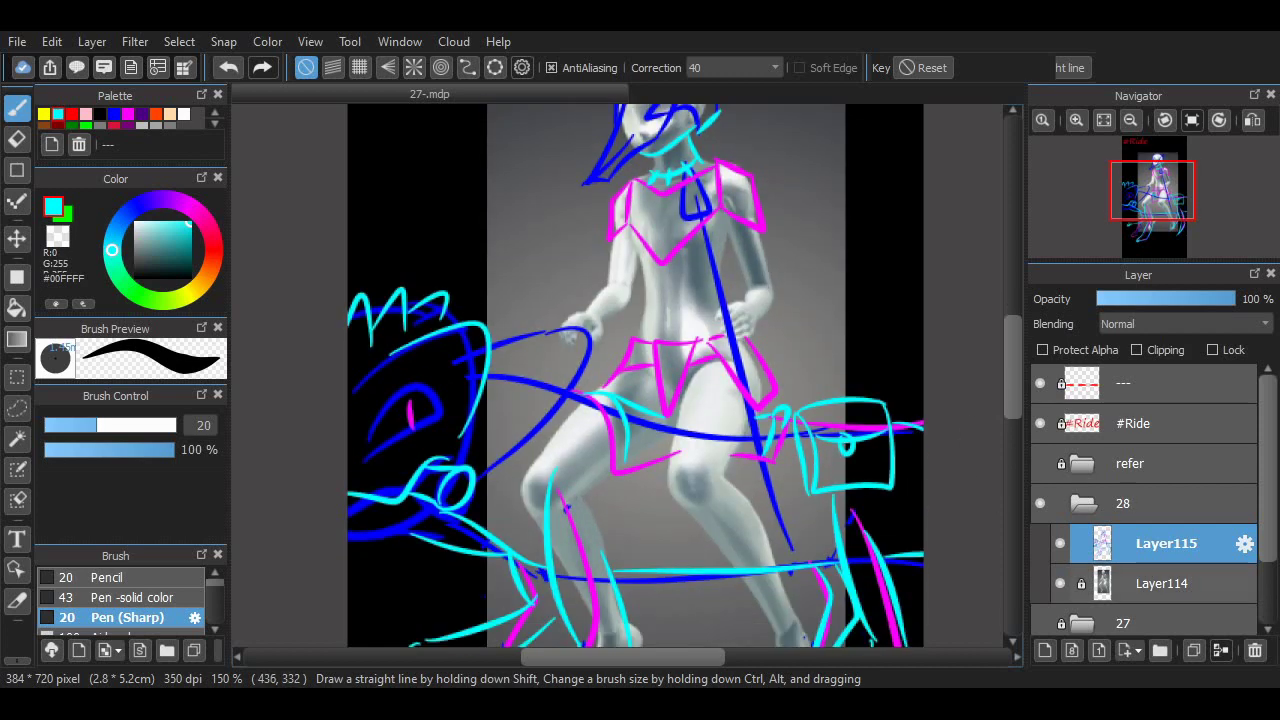
Step: Dim the reference and sketch layers, setting Layer115 to 62% opacity, and add a new layer above them
left_click(1160, 583)
left_click(1160, 298)
left_click(1166, 543)
left_click(1185, 298)
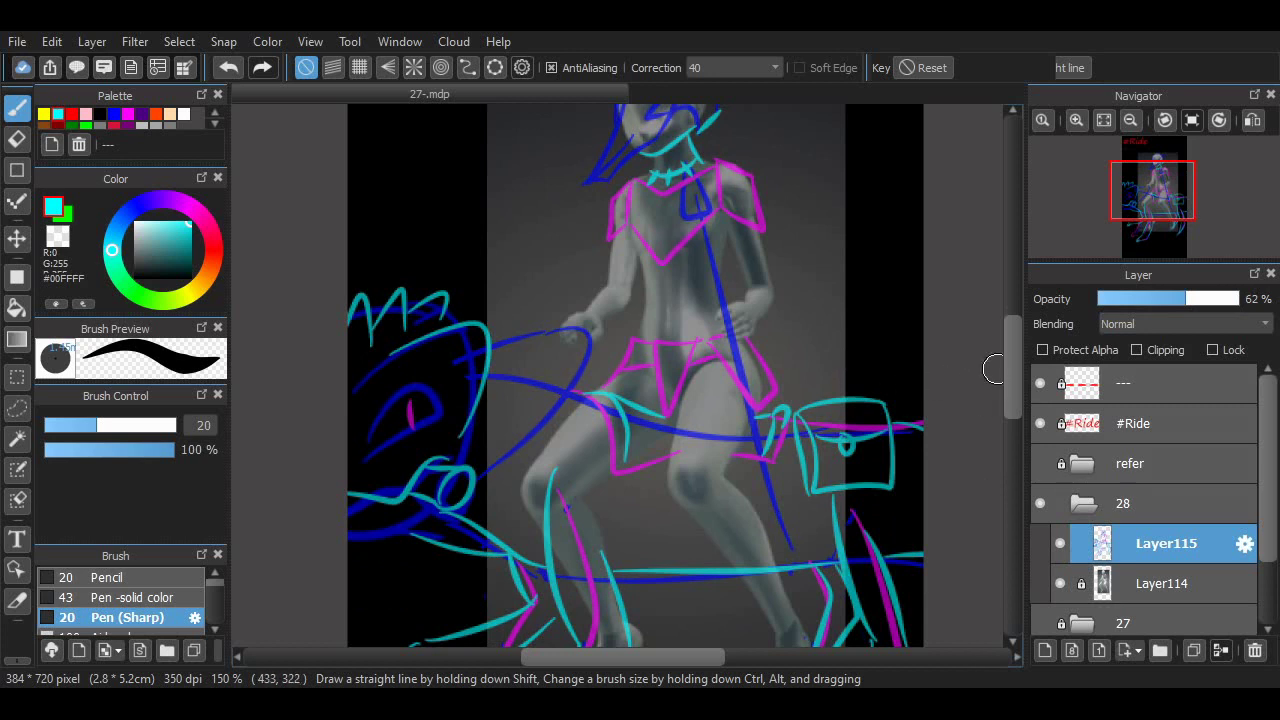
left_click(1044, 650)
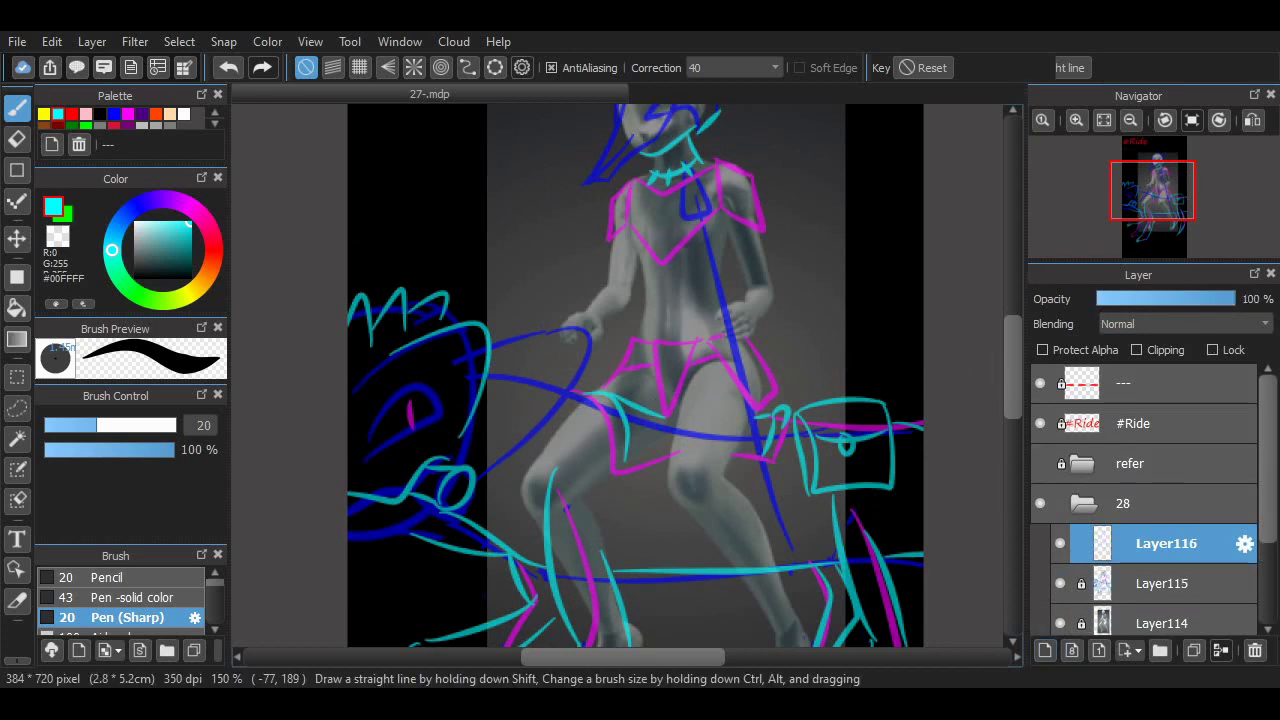
Step: Draw the rider's hand at the hip in white, with fingers around the blue staff and a curved cuff at the wrist
left_click(184, 113)
mouse_move(586, 449)
left_mouse_down()
mouse_move(720, 343)
mouse_move(623, 331)
left_mouse_up()
key("ctrl+z")
left_click(1076, 119)
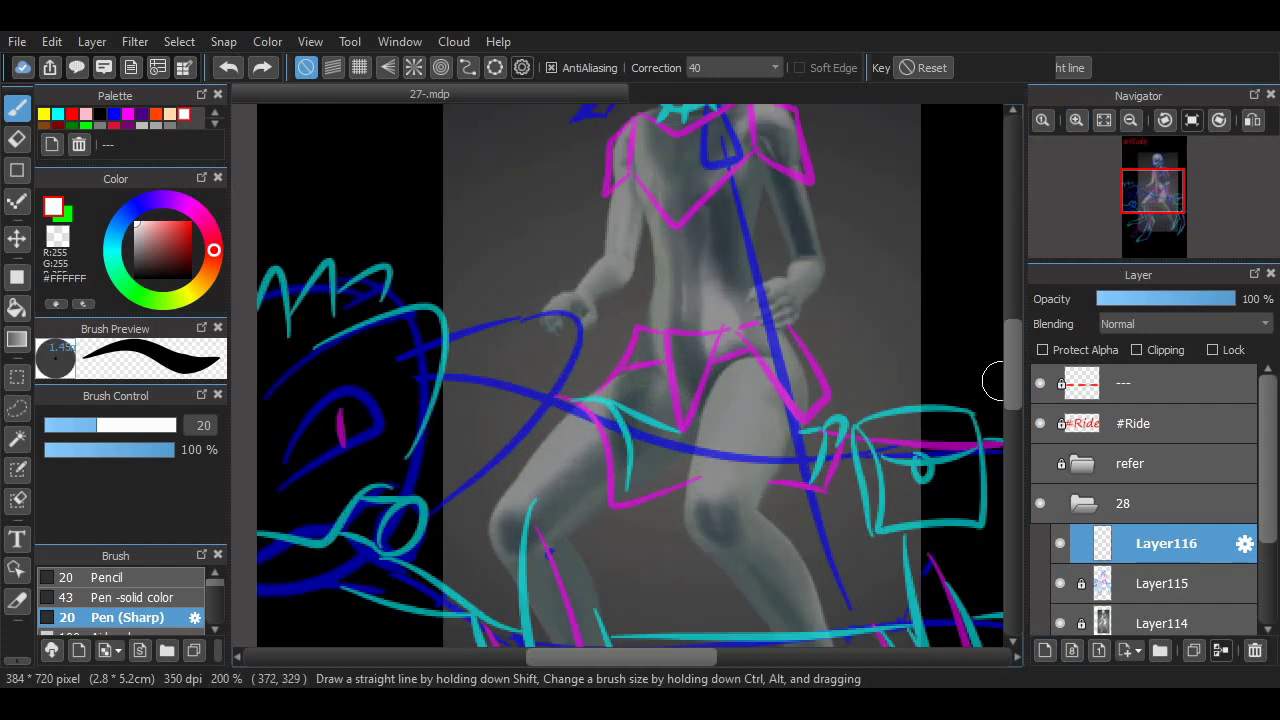
left_click_drag(1152, 190, 1154, 200)
scroll(800, 400, "up", 3)
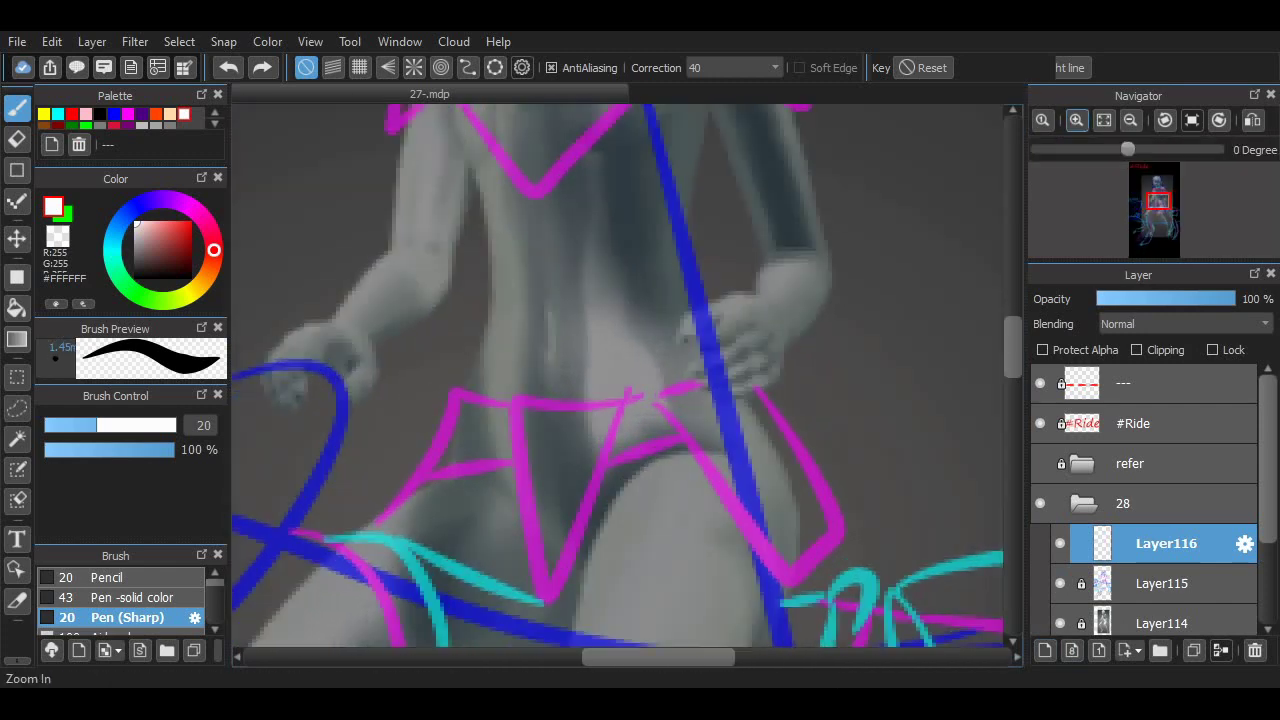
mouse_move(737, 294)
left_mouse_down()
mouse_move(739, 348)
mouse_move(710, 351)
mouse_move(714, 392)
left_mouse_up()
key("ctrl+z")
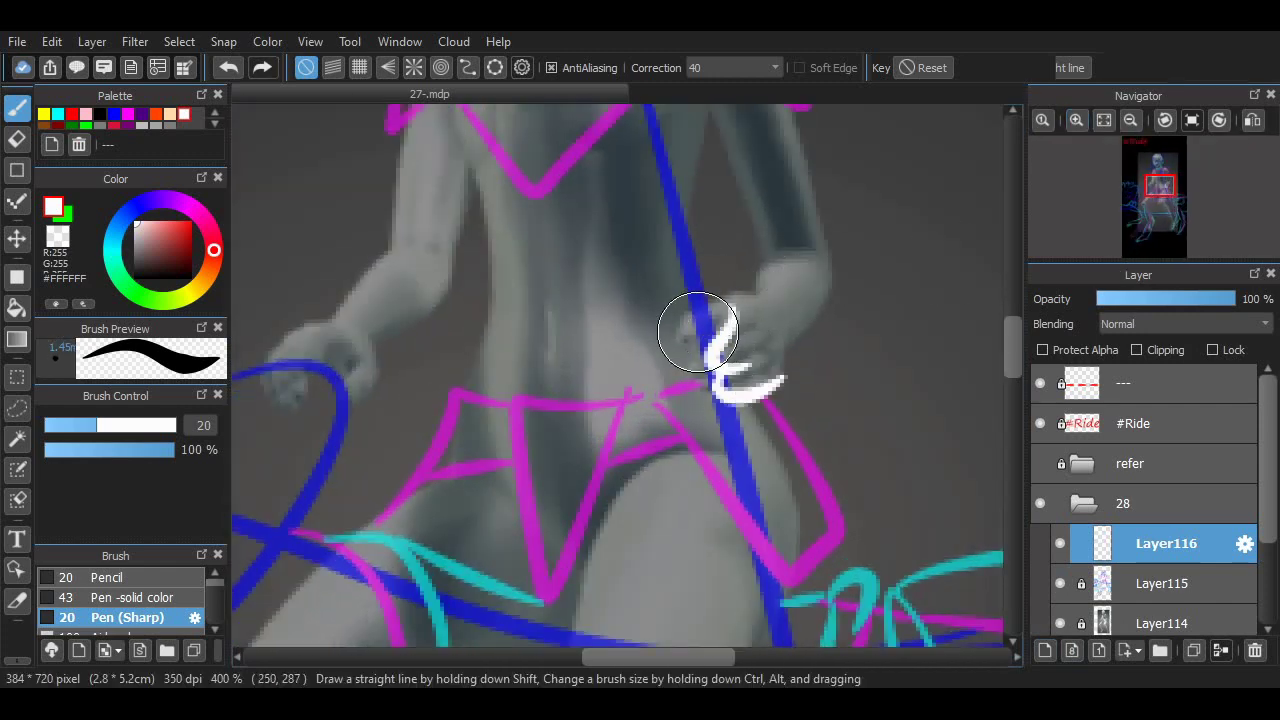
scroll(983, 288, "up", 3)
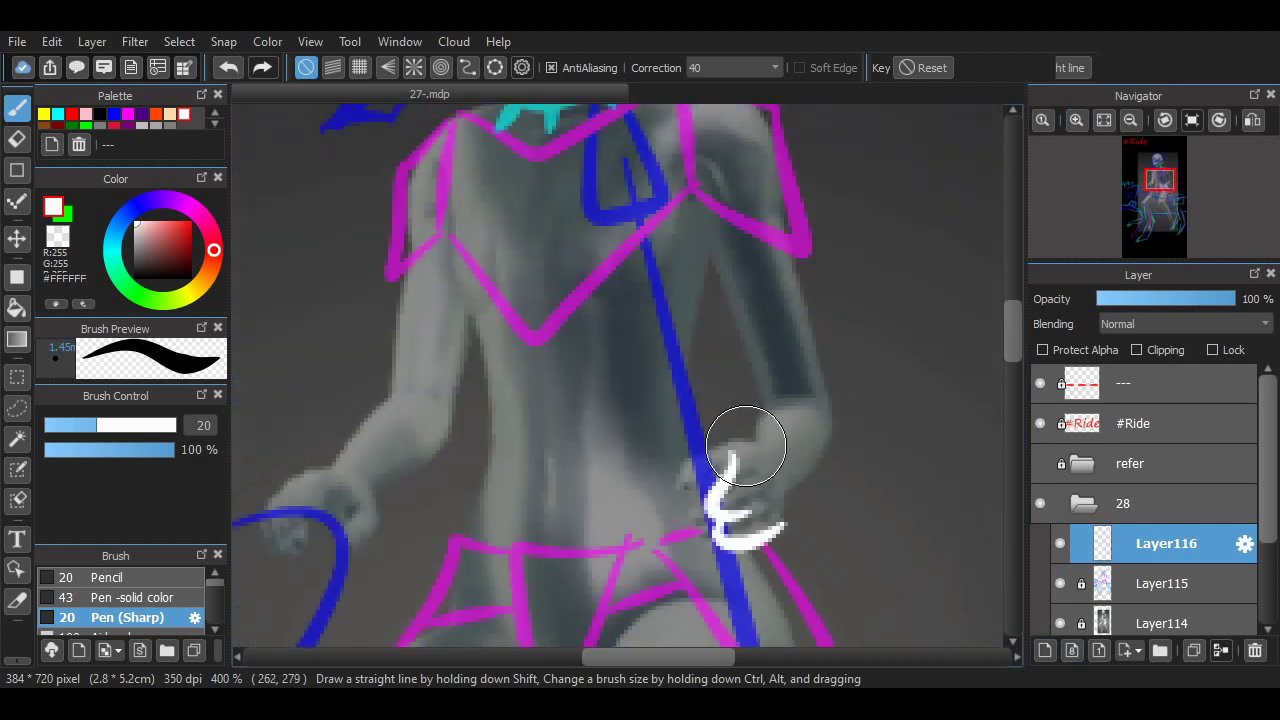
left_click_drag(748, 434, 793, 507)
left_click_drag(740, 430, 797, 533)
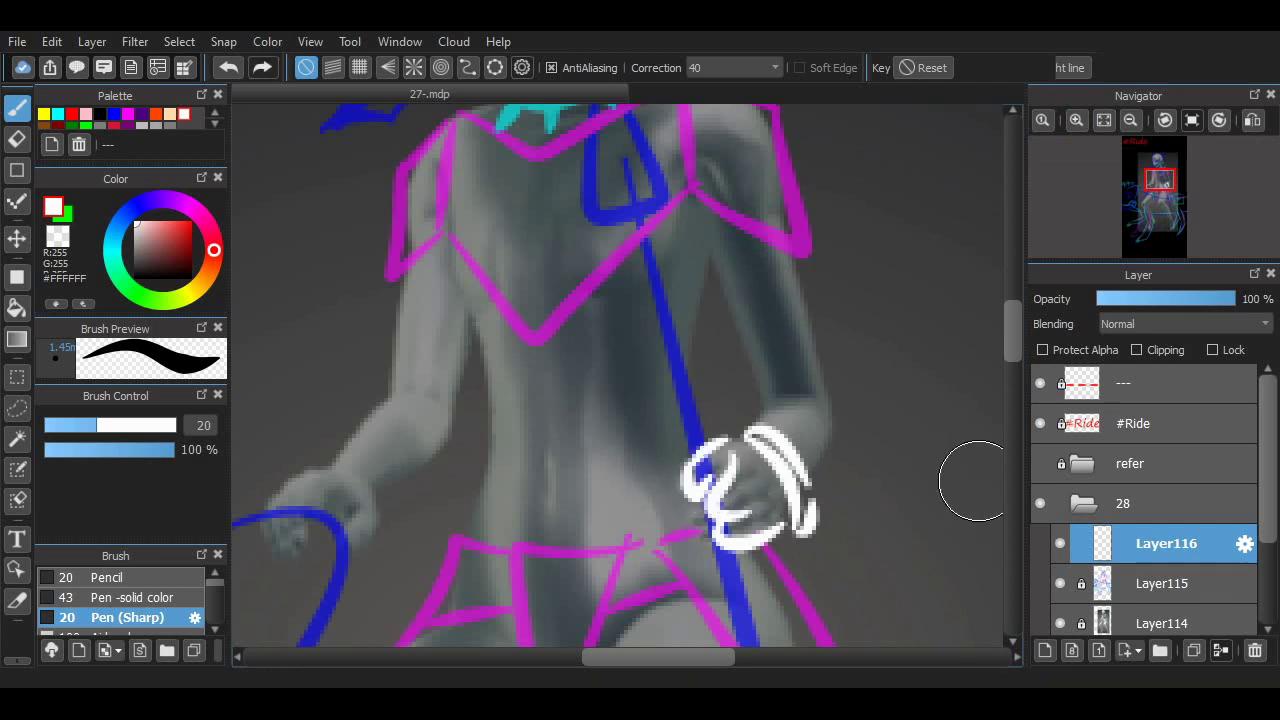
scroll(971, 471, "up", 3)
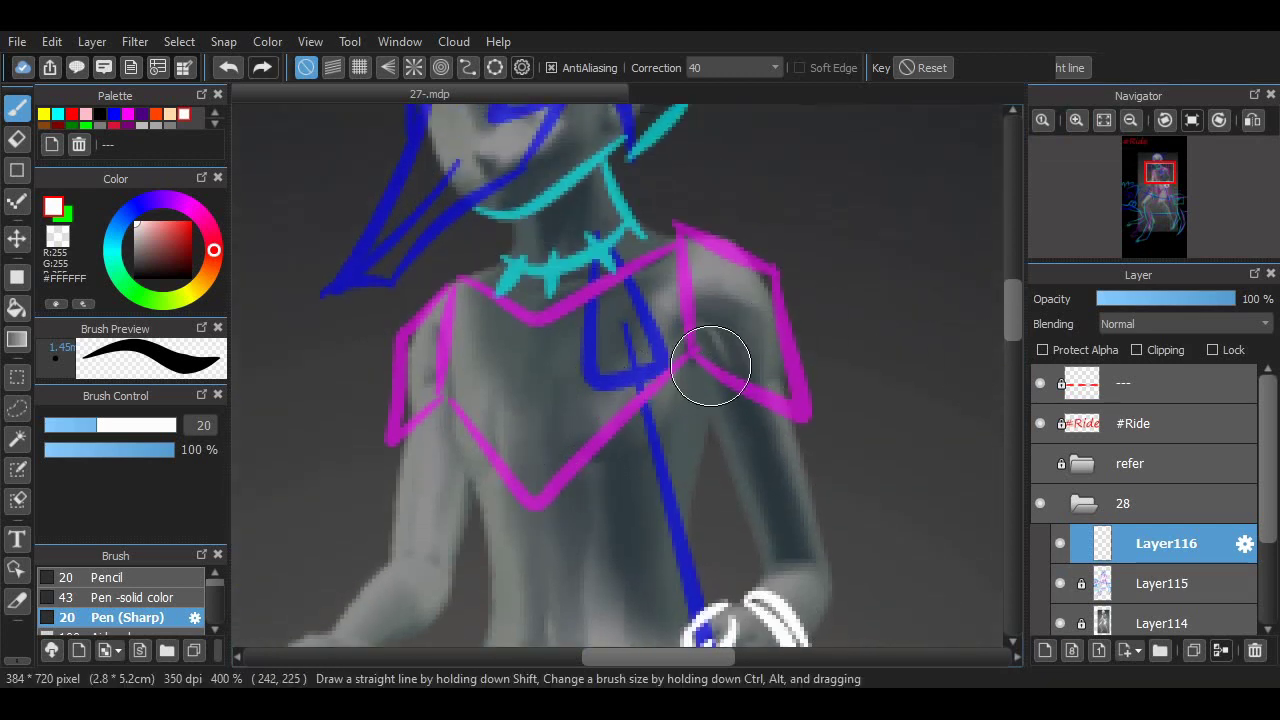
mouse_move(710, 365)
left_mouse_down()
mouse_move(771, 410)
mouse_move(677, 250)
mouse_move(683, 340)
mouse_move(712, 245)
mouse_move(737, 414)
left_mouse_up()
key("ctrl+z")
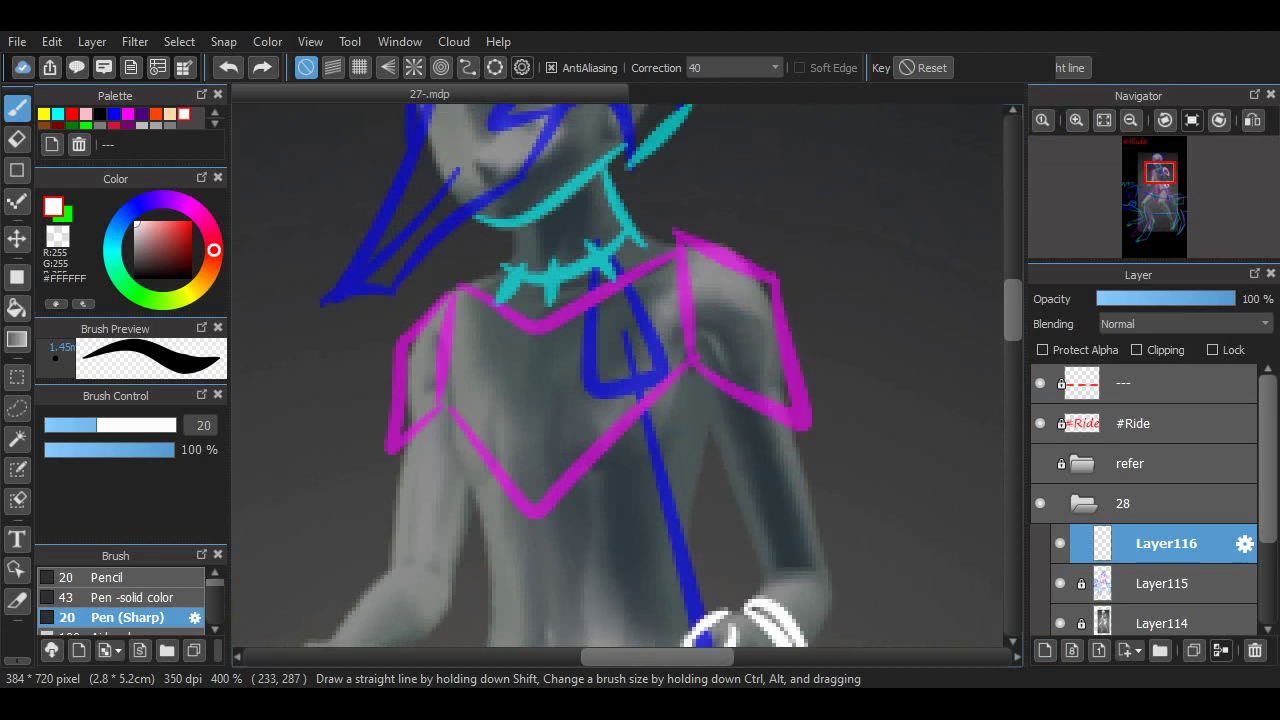
Step: Draw the rider's outstretched rein hand with curled fingers in white
scroll(980, 294, "down", 1)
scroll(543, 380, "up", 1)
mouse_move(541, 369)
left_mouse_down()
mouse_move(528, 366)
mouse_move(591, 423)
mouse_move(606, 400)
mouse_move(551, 361)
left_mouse_up()
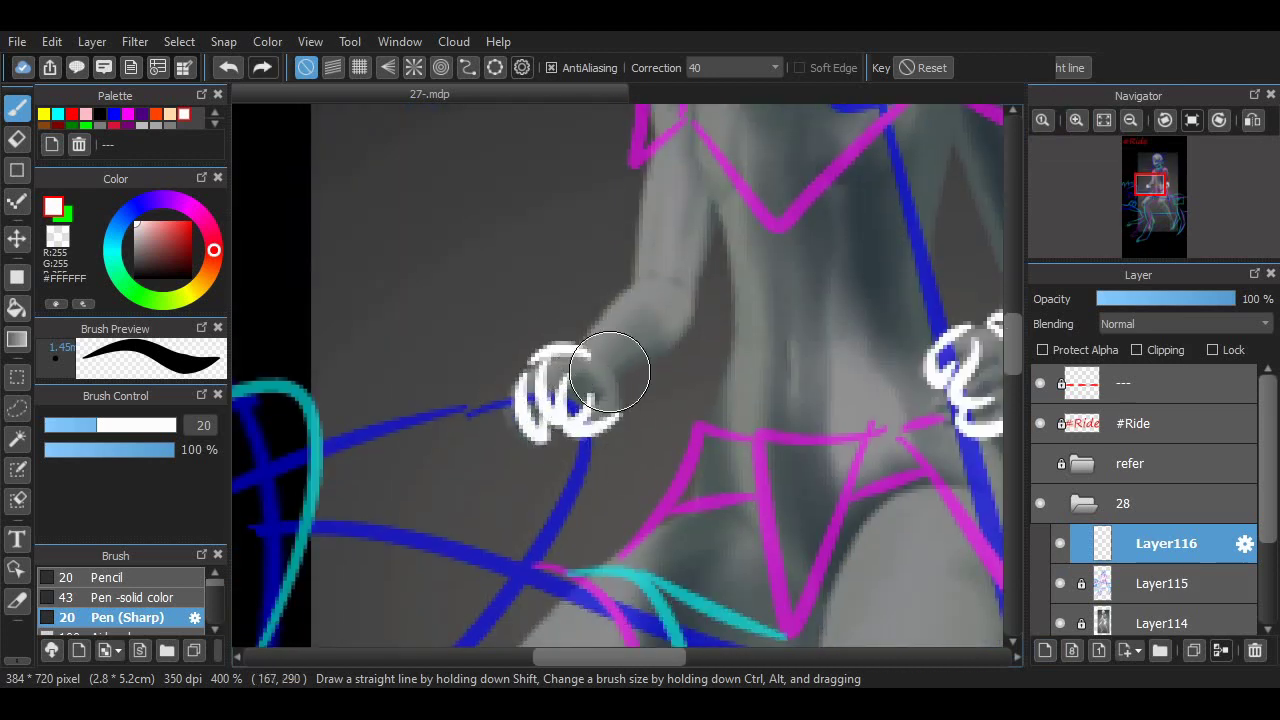
Step: Trace the mount's brow-to-cheek outline and the mane tufts above it in white
left_click_drag(567, 612, 902, 482)
mouse_move(280, 455)
left_mouse_down()
mouse_move(654, 346)
mouse_move(580, 555)
left_mouse_up()
left_click_drag(290, 228, 420, 270)
key("ctrl+z")
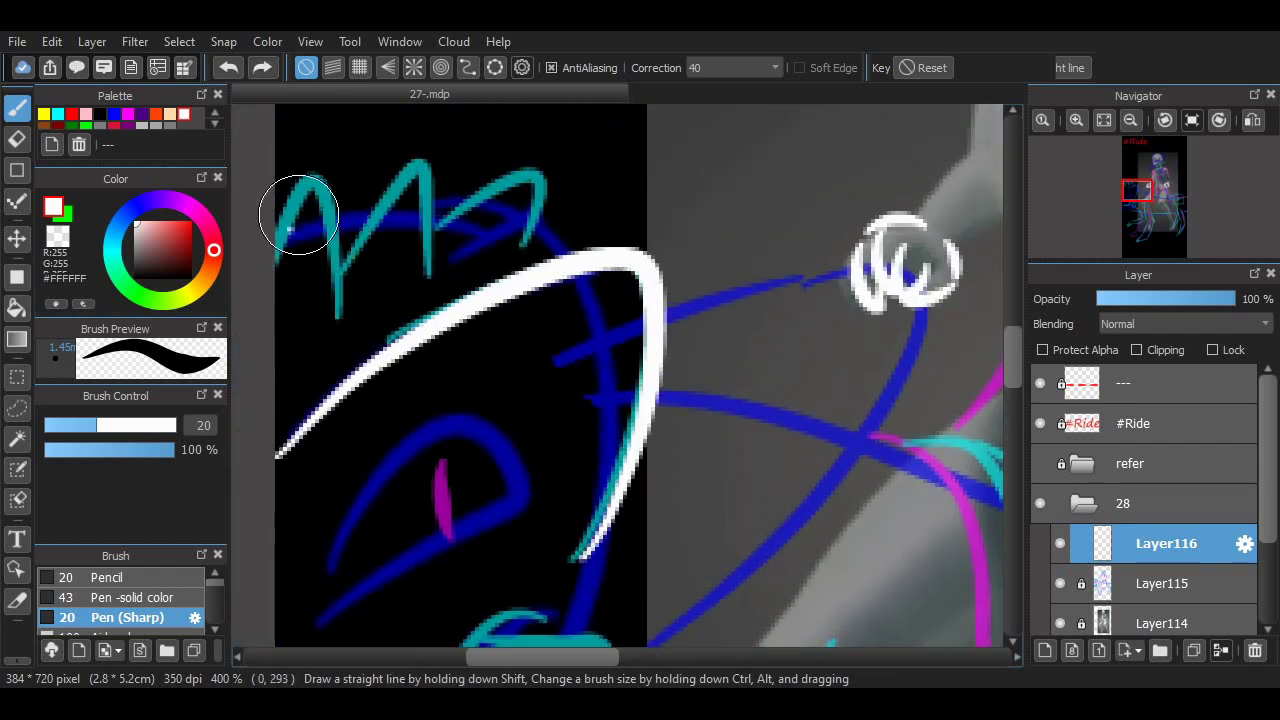
left_click_drag(300, 206, 416, 255)
key("ctrl+z")
mouse_move(285, 238)
left_mouse_down()
mouse_move(349, 243)
mouse_move(437, 157)
mouse_move(610, 227)
left_mouse_up()
Step: Trace the mount's mouth line and the round form at the mouth corner in white
scroll(610, 227, "down", 3)
mouse_move(440, 550)
left_mouse_down()
mouse_move(480, 566)
mouse_move(611, 503)
mouse_move(514, 543)
mouse_move(514, 586)
mouse_move(521, 530)
mouse_move(527, 575)
left_mouse_up()
key("ctrl+z")
key("ctrl+z")
key("ctrl+z")
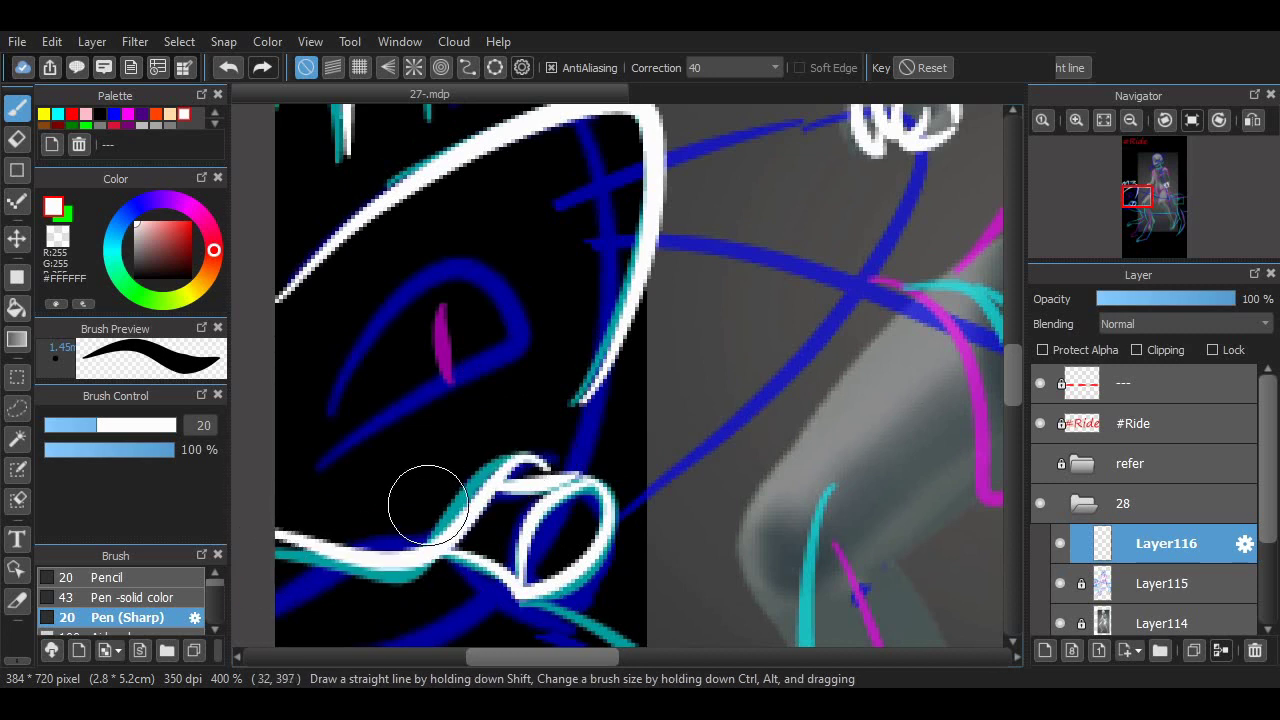
Step: Outline the mount's eye in white over the blue rough
left_click_drag(500, 357, 423, 286)
key("ctrl+z")
left_click_drag(371, 429, 534, 349)
key("ctrl+z")
mouse_move(330, 460)
left_mouse_down()
mouse_move(495, 365)
mouse_move(429, 314)
left_mouse_up()
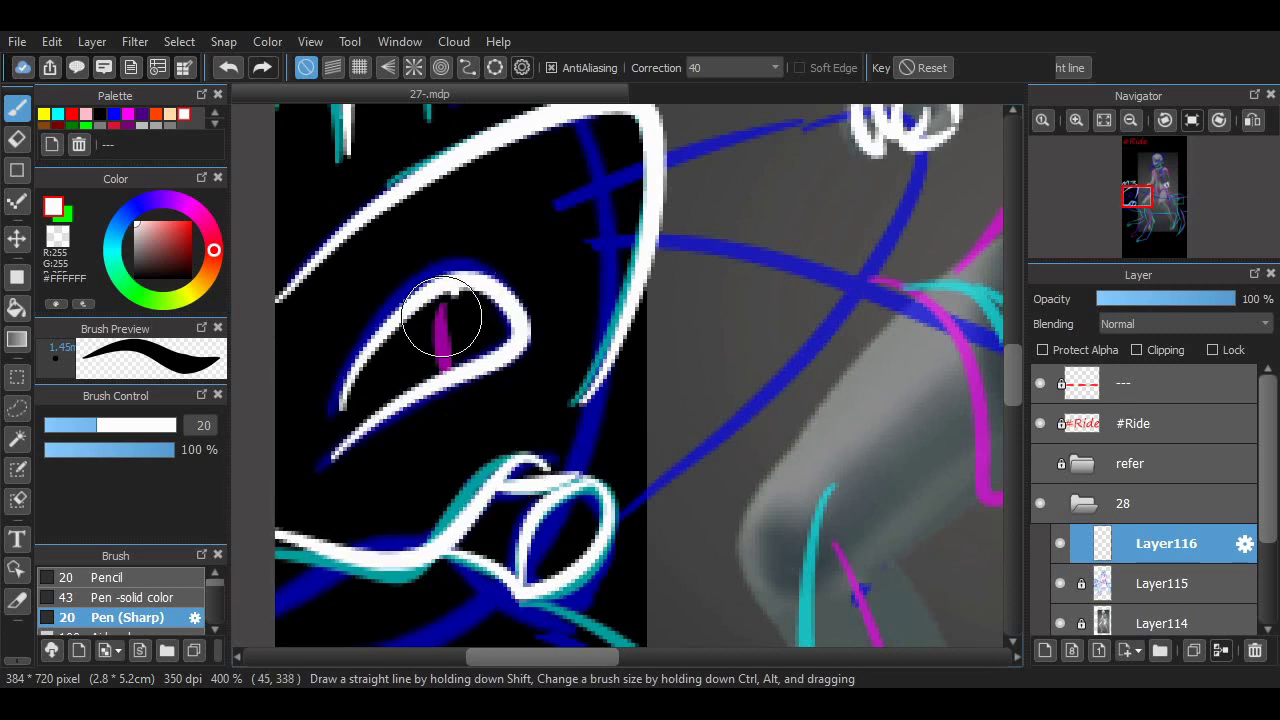
Step: Draw the reins in white from the mount's head to the rider's hand and back down to the mouth ring
scroll(580, 177, "right", 2)
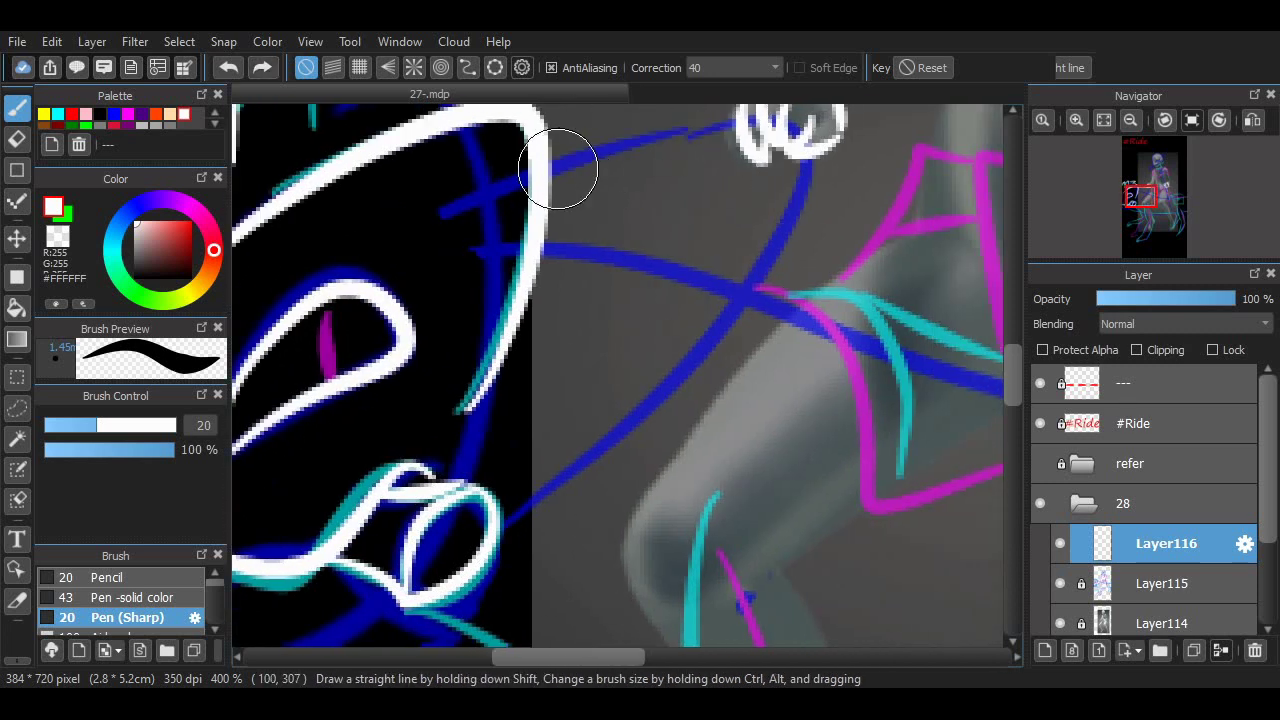
mouse_move(560, 160)
left_mouse_down()
mouse_move(750, 125)
mouse_move(551, 486)
left_mouse_up()
key("ctrl+z")
left_click_drag(490, 545, 690, 347)
key("ctrl+z")
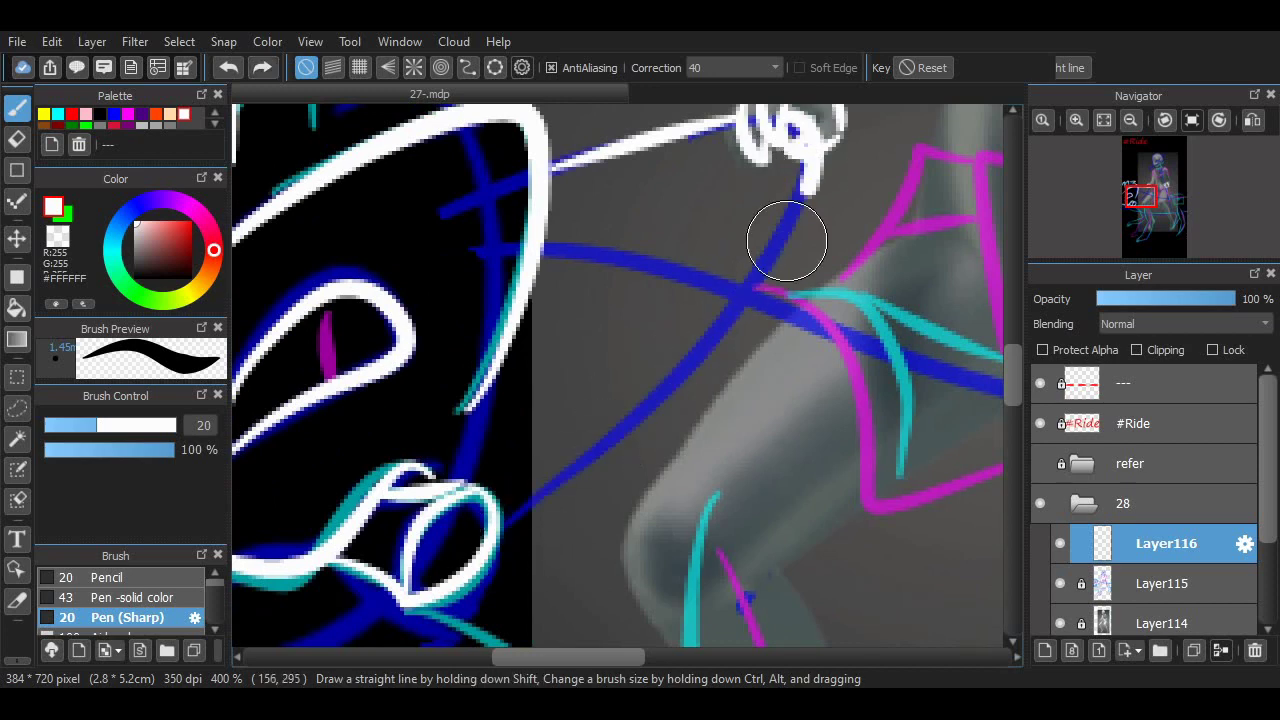
left_click_drag(810, 165, 508, 543)
Step: Draw the mount's lower jaw line in white, from the canvas edge back to the mouth corner
scroll(537, 466, "left", 1)
scroll(508, 457, "down", 3)
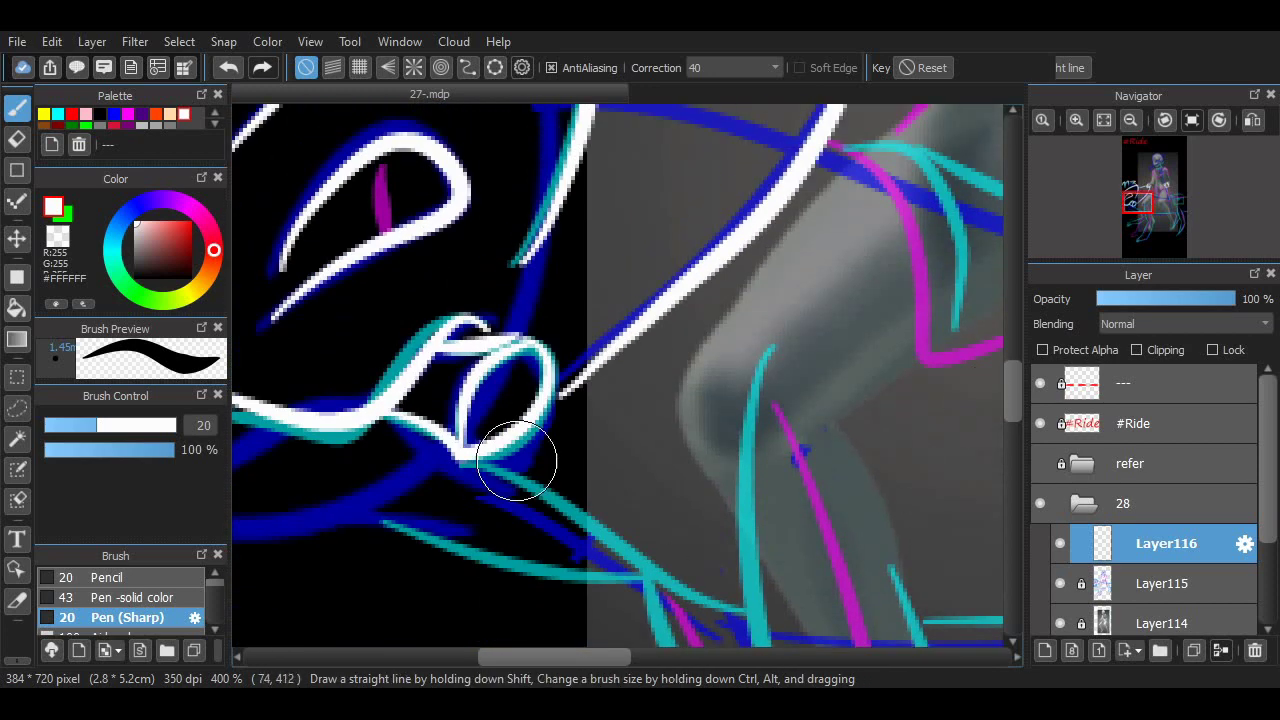
scroll(400, 480, "left", 2)
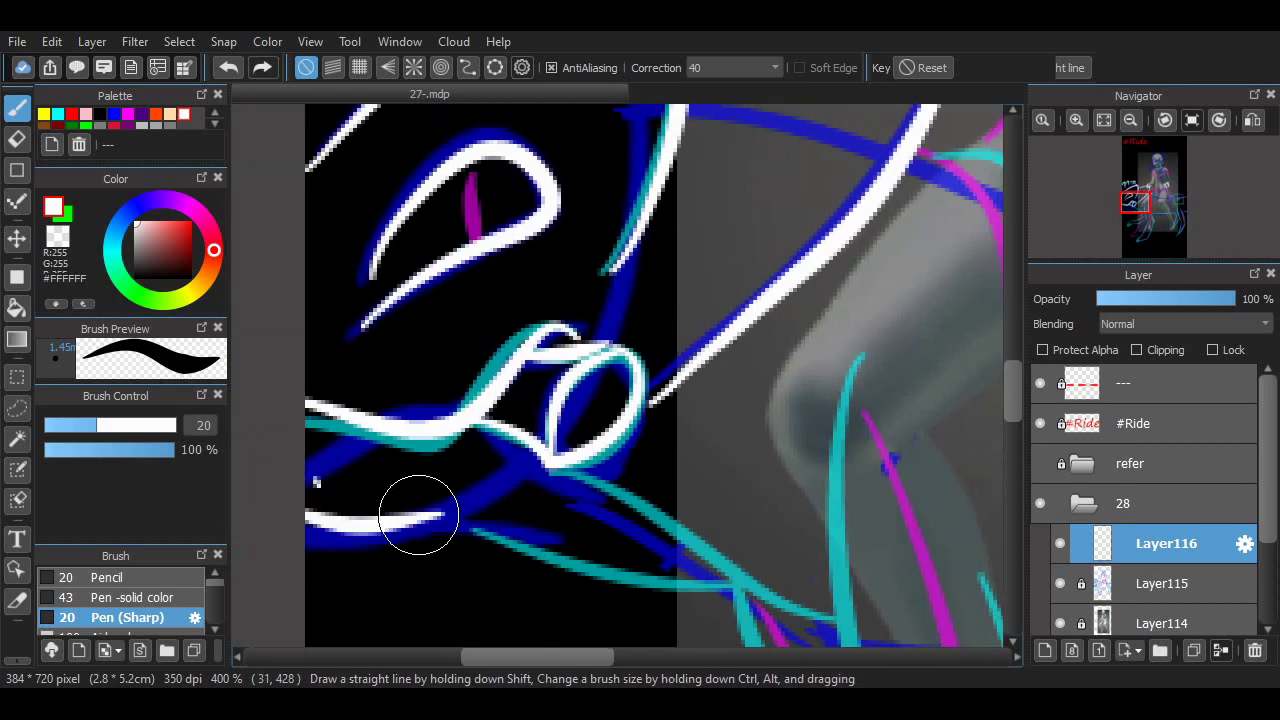
scroll(480, 515, "left", 2)
mouse_move(434, 525)
left_mouse_down()
mouse_move(660, 485)
mouse_move(685, 468)
left_mouse_up()
scroll(620, 375, "right", 3)
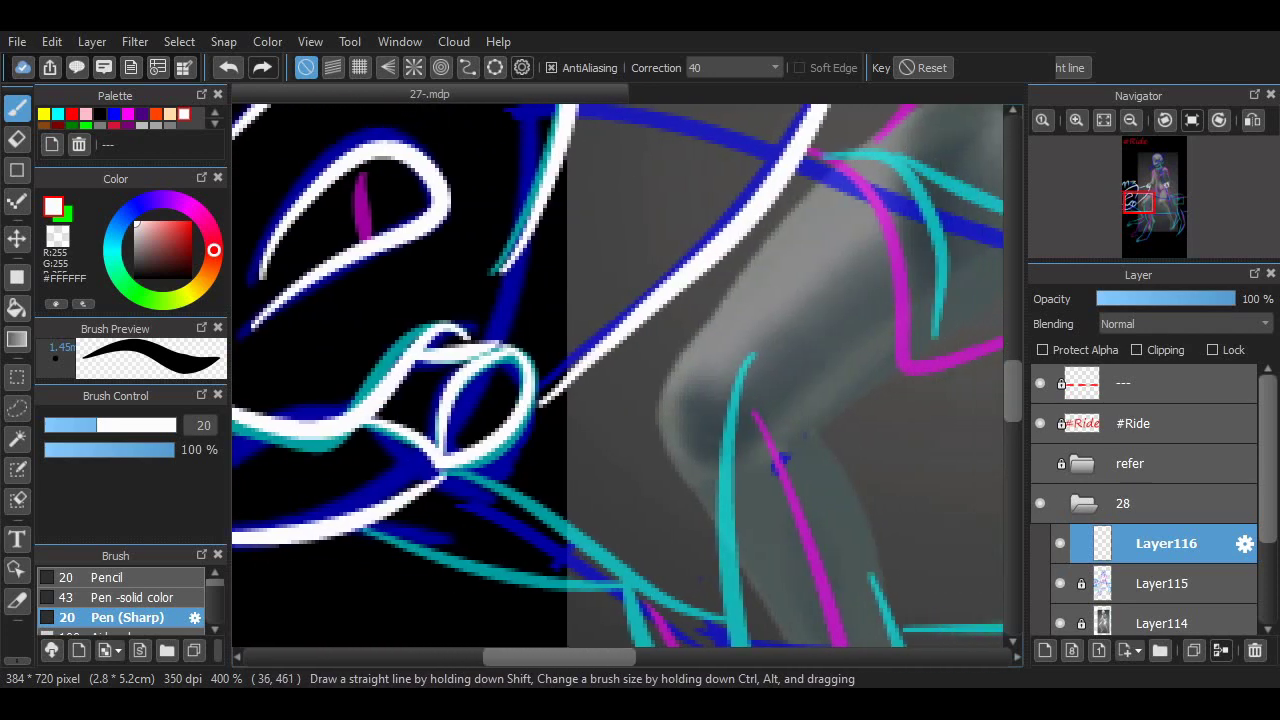
Step: Draw the mount's near foreleg and clawed foot in white over the cyan lines
left_click(1130, 119)
scroll(837, 220, "up", 2)
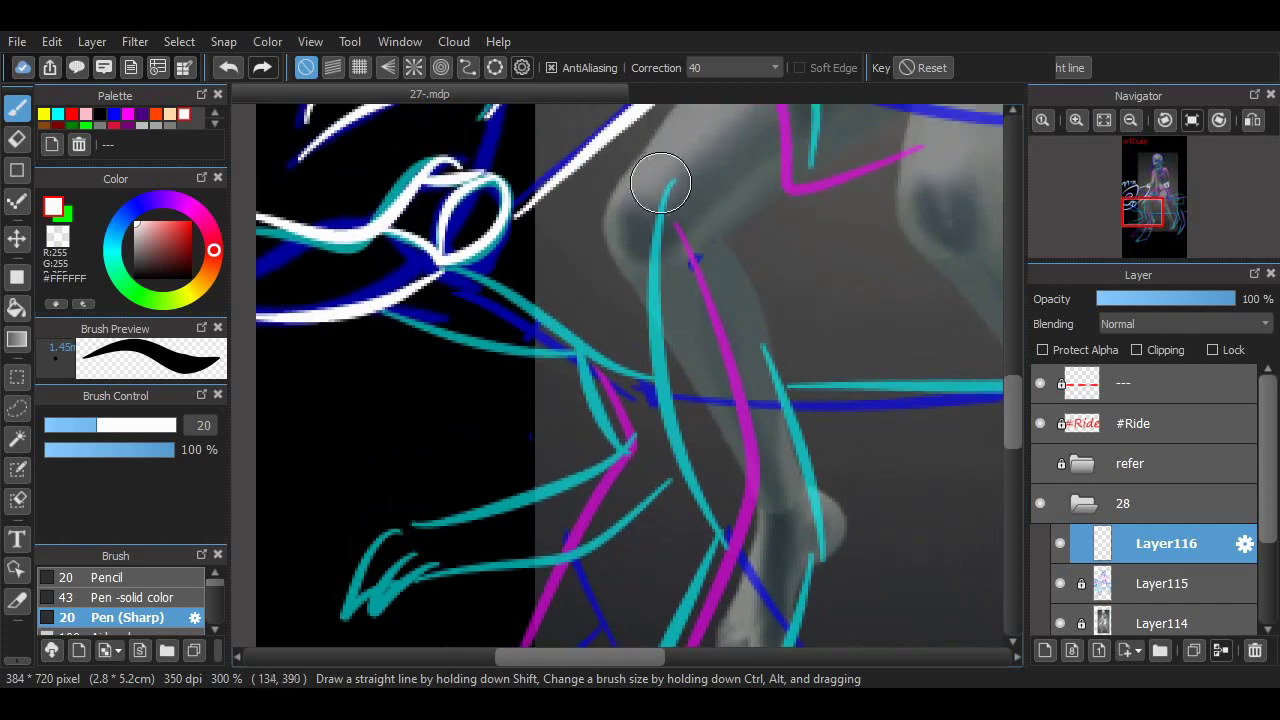
mouse_move(672, 182)
left_mouse_down()
mouse_move(666, 397)
mouse_move(735, 545)
left_mouse_up()
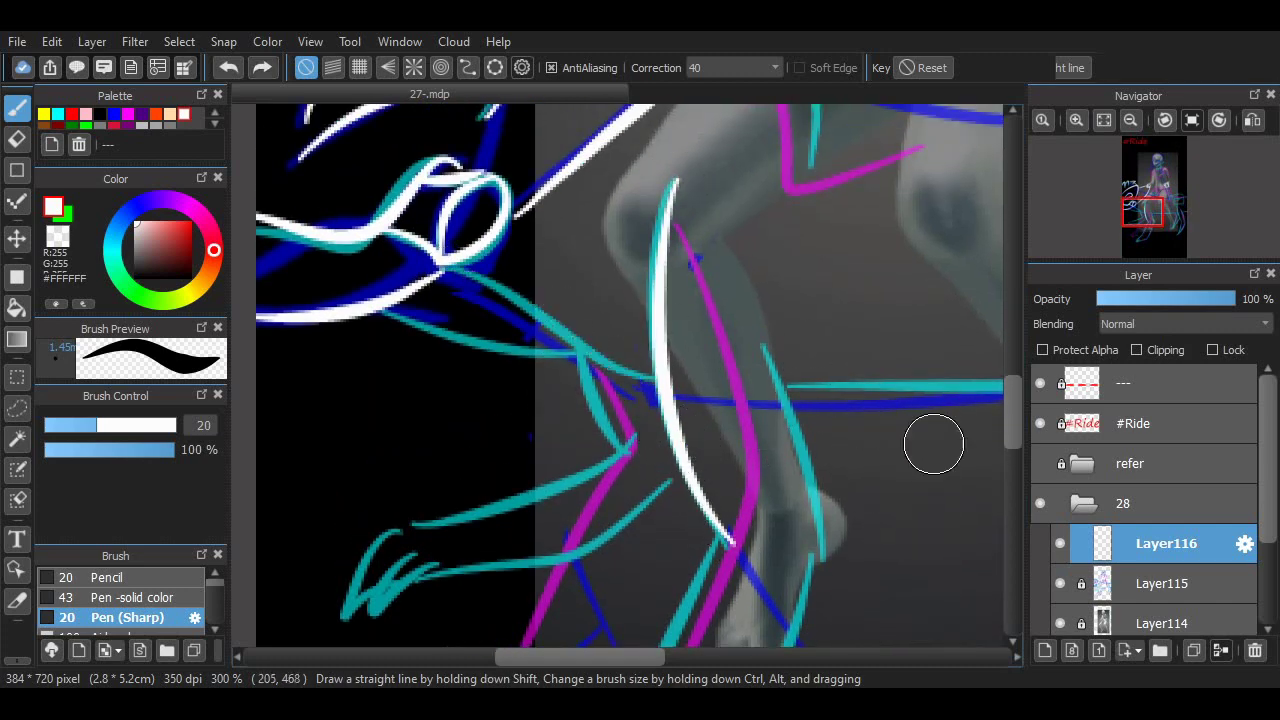
scroll(934, 443, "down", 5)
mouse_move(718, 245)
left_mouse_down()
mouse_move(619, 481)
mouse_move(677, 361)
mouse_move(529, 573)
mouse_move(579, 543)
mouse_move(633, 573)
mouse_move(611, 573)
mouse_move(705, 508)
mouse_move(692, 536)
mouse_move(814, 286)
left_mouse_up()
key("ctrl+z")
scroll(820, 286, "up", 3)
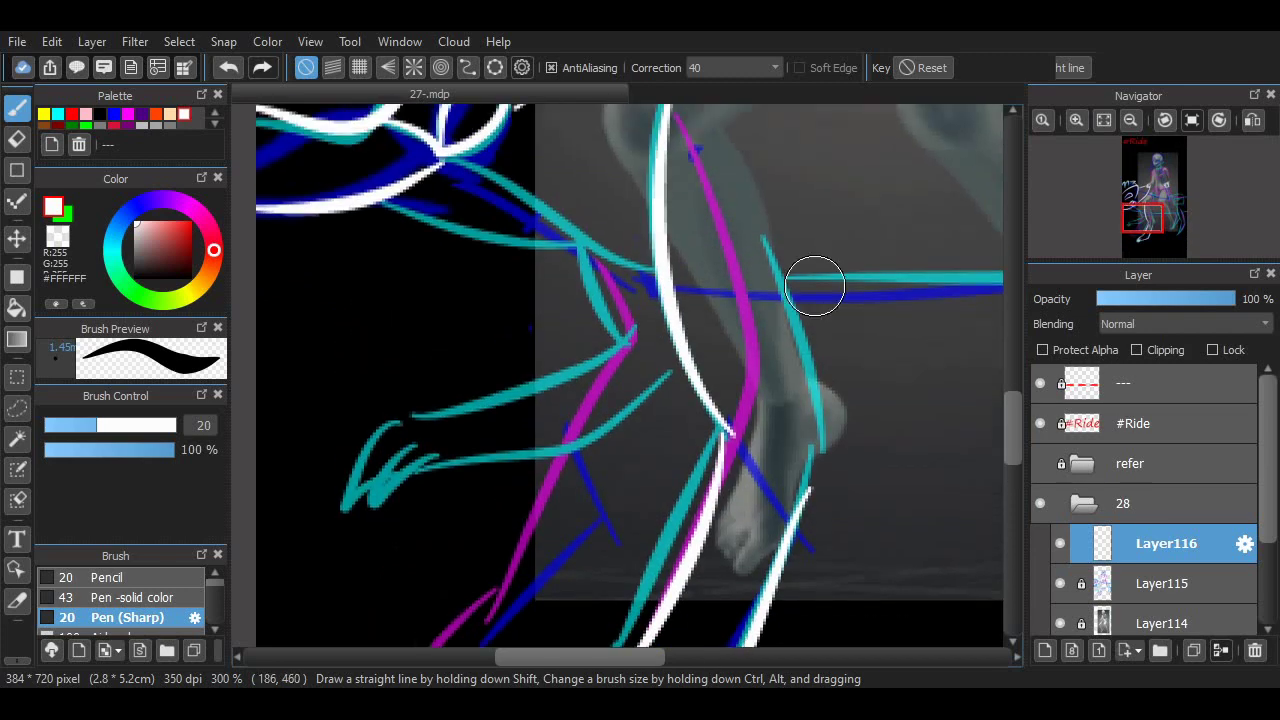
left_click_drag(765, 230, 838, 495)
Step: Draw the mount's near hind leg in white over the cyan lines, from the thigh to the pointed foot
scroll(714, 586, "right", 5)
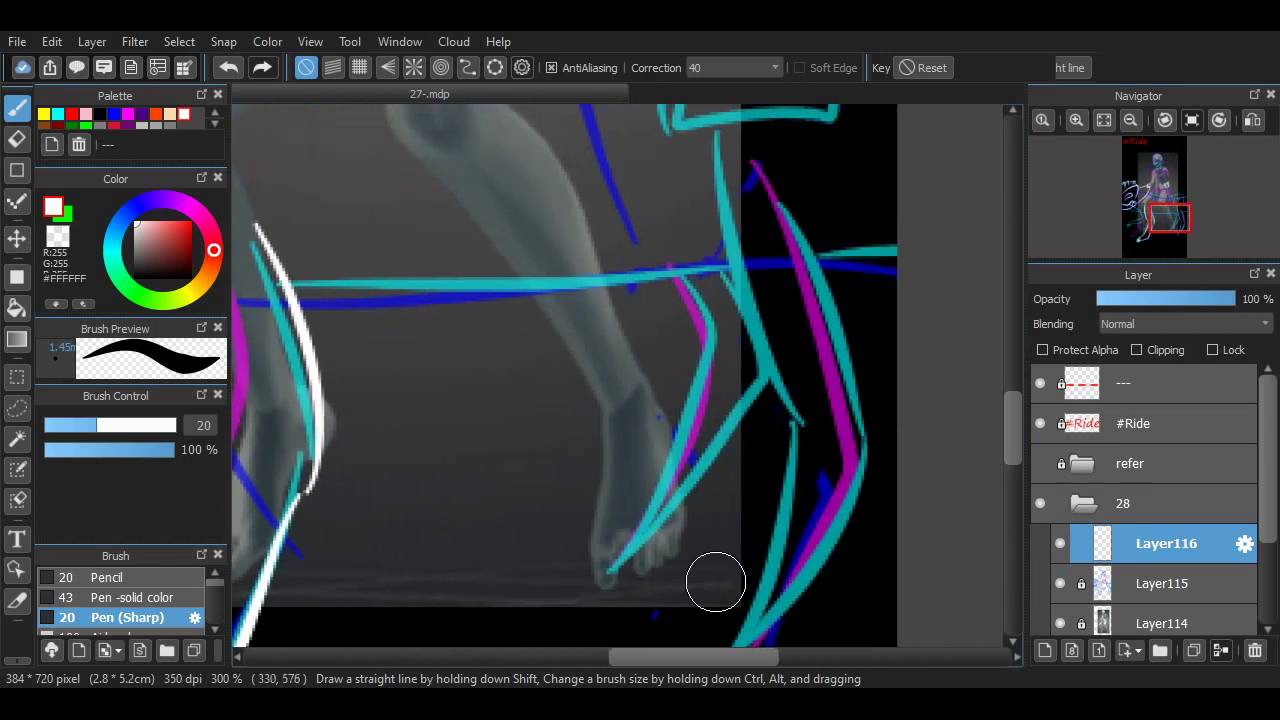
scroll(714, 586, "down", 2)
left_click_drag(699, 219, 744, 418)
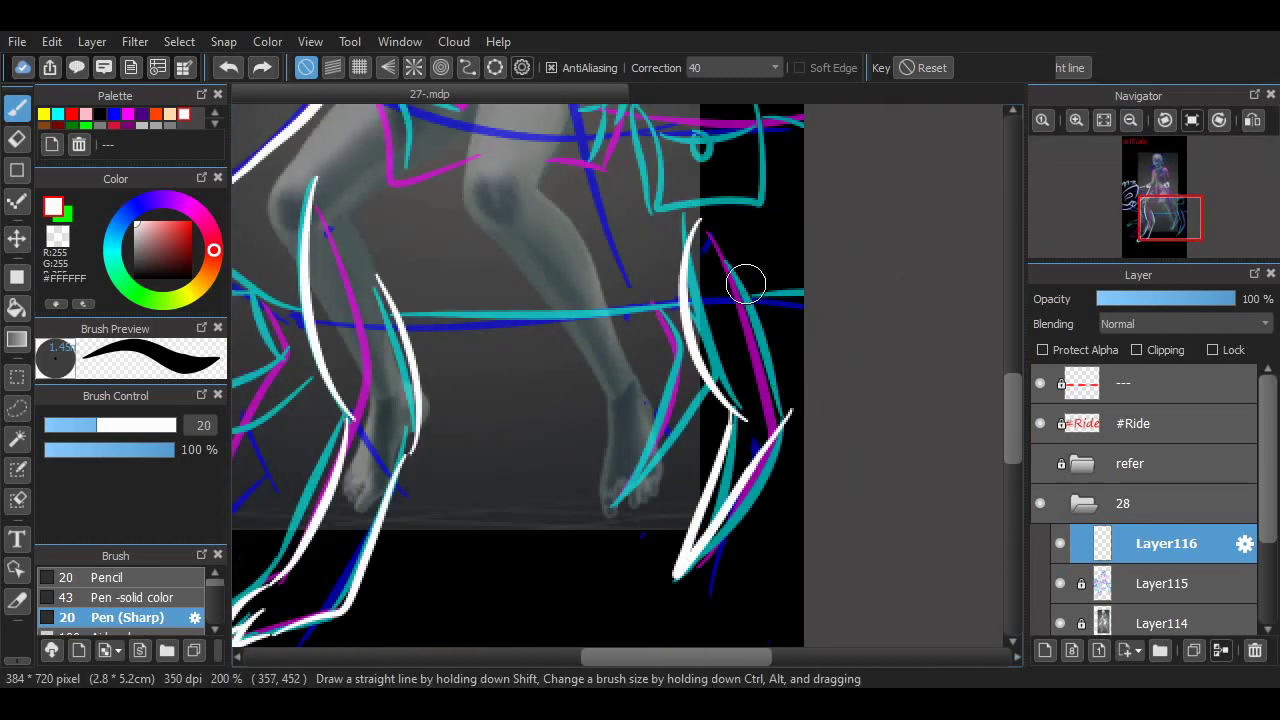
left_click_drag(745, 285, 775, 345)
Step: Create a new layer above the mount's white leg and head lines
scroll(731, 481, "up", 5)
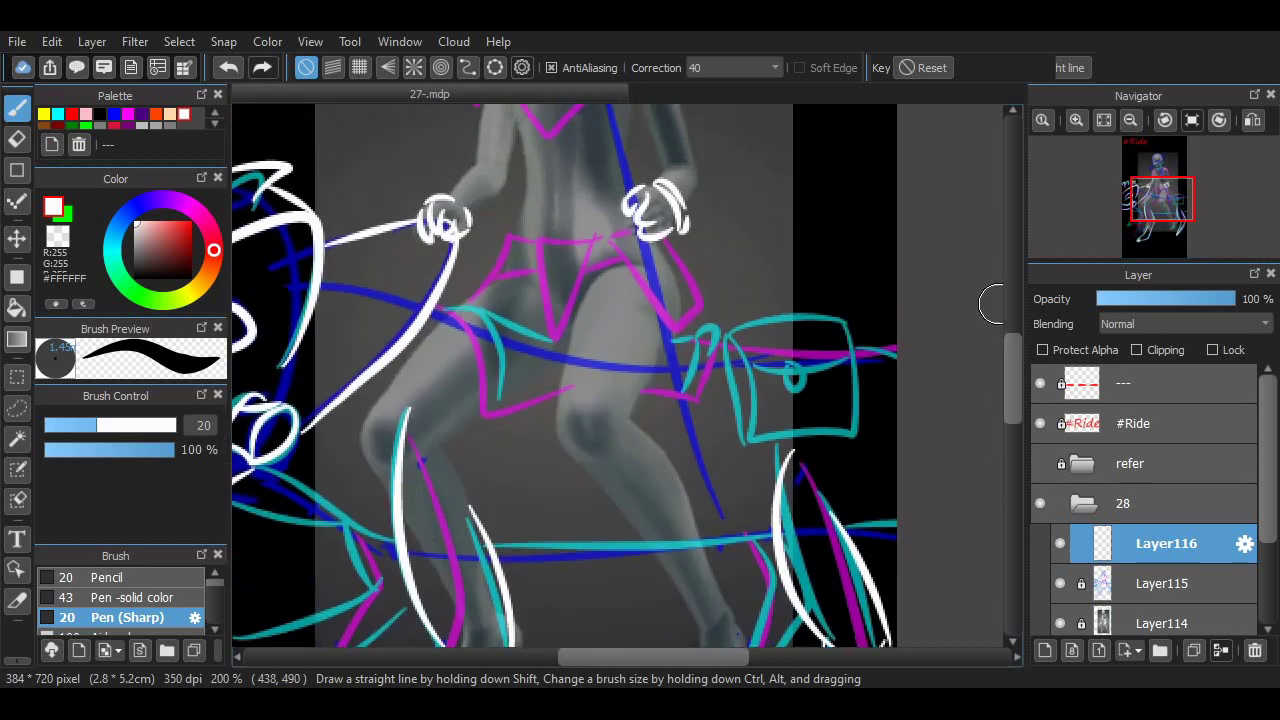
scroll(731, 481, "up", 1)
key("ctrl+shift+n")
scroll(980, 429, "up", 3)
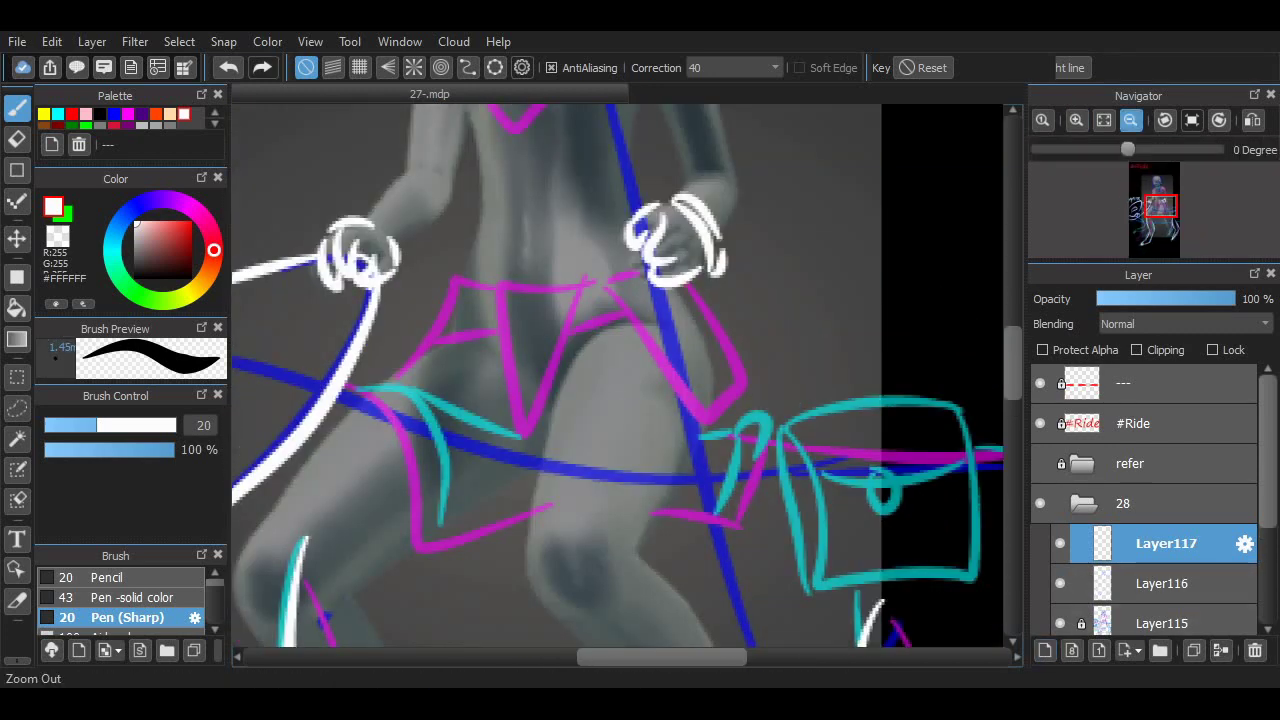
Step: Draw the spear's straight shaft in white through the rider's hand with parallel-line snapping, from the chest to below the thigh
left_click(1165, 120)
left_click(1192, 120)
left_click(1219, 120)
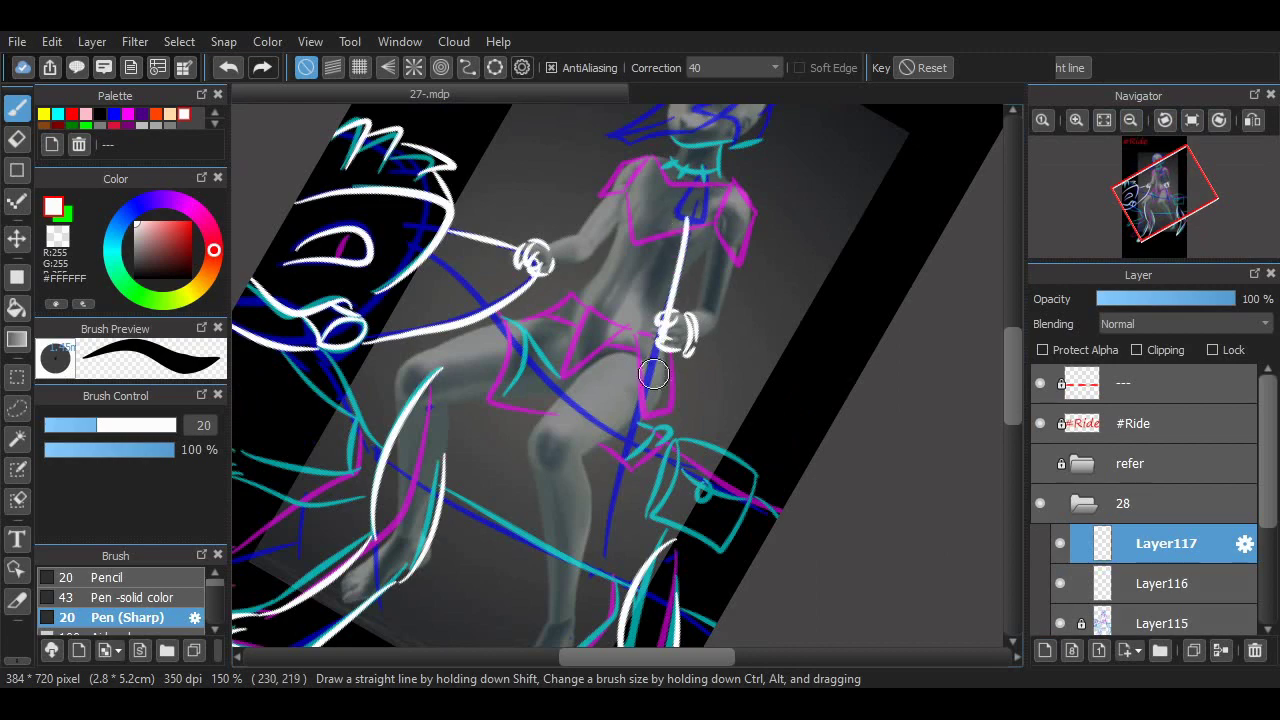
key("ctrl+z")
left_click(712, 196, "shift")
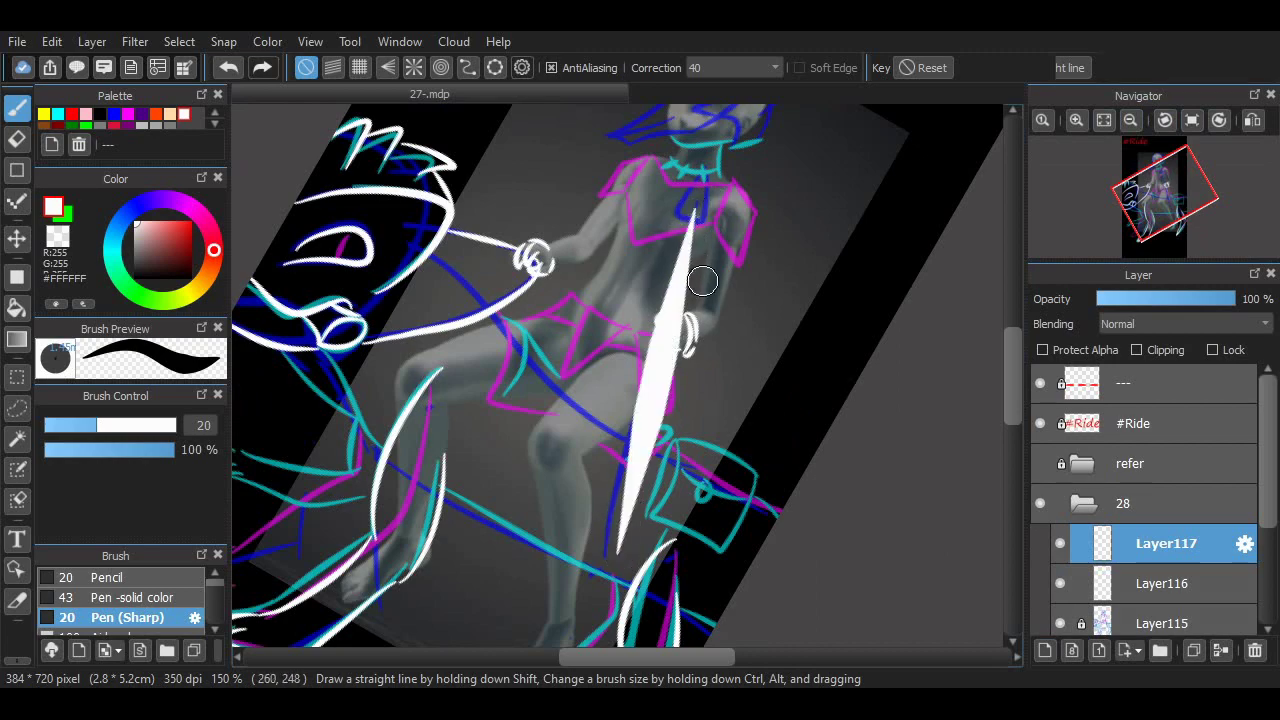
key("ctrl+z")
left_click(333, 67)
mouse_move(481, 111)
left_mouse_down()
mouse_move(580, 200)
mouse_move(663, 176)
mouse_move(618, 522)
left_mouse_up()
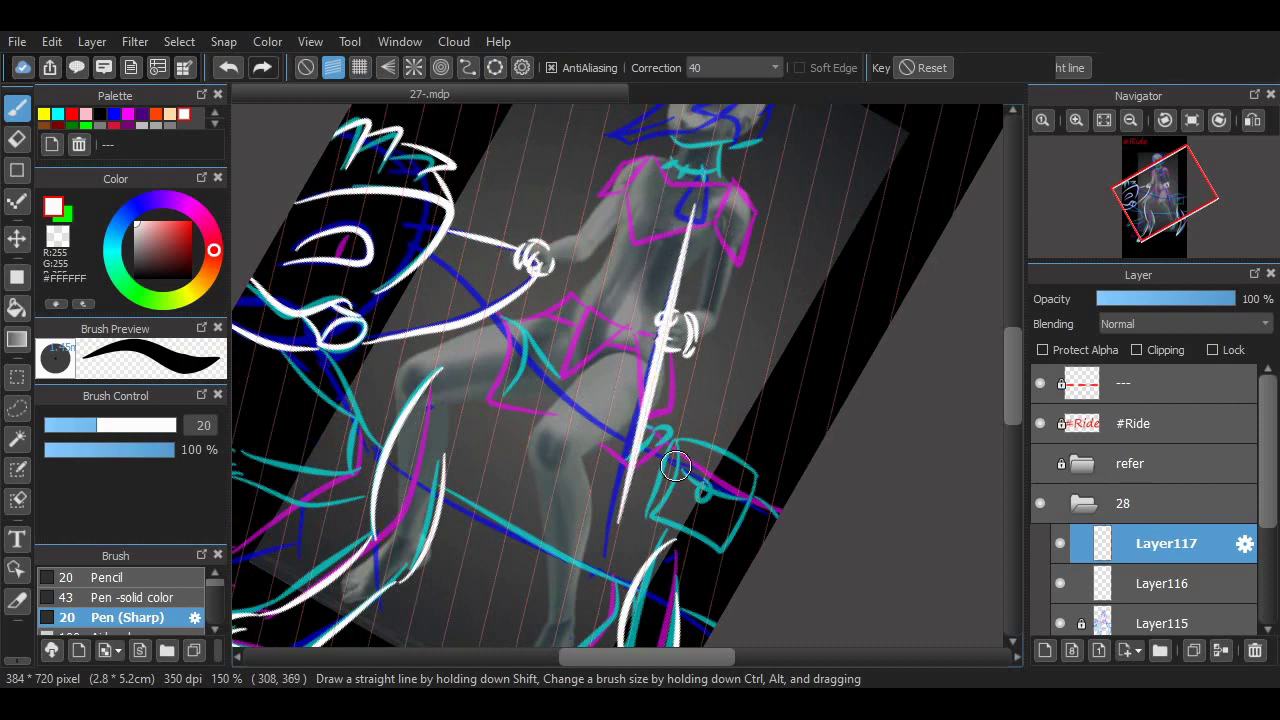
left_click(333, 67)
left_click(1104, 120)
Step: Draw the triangular spearhead in white at the shaft's upper end and erase the shaft where the rider's fingers cover it
scroll(862, 326, "up", 5)
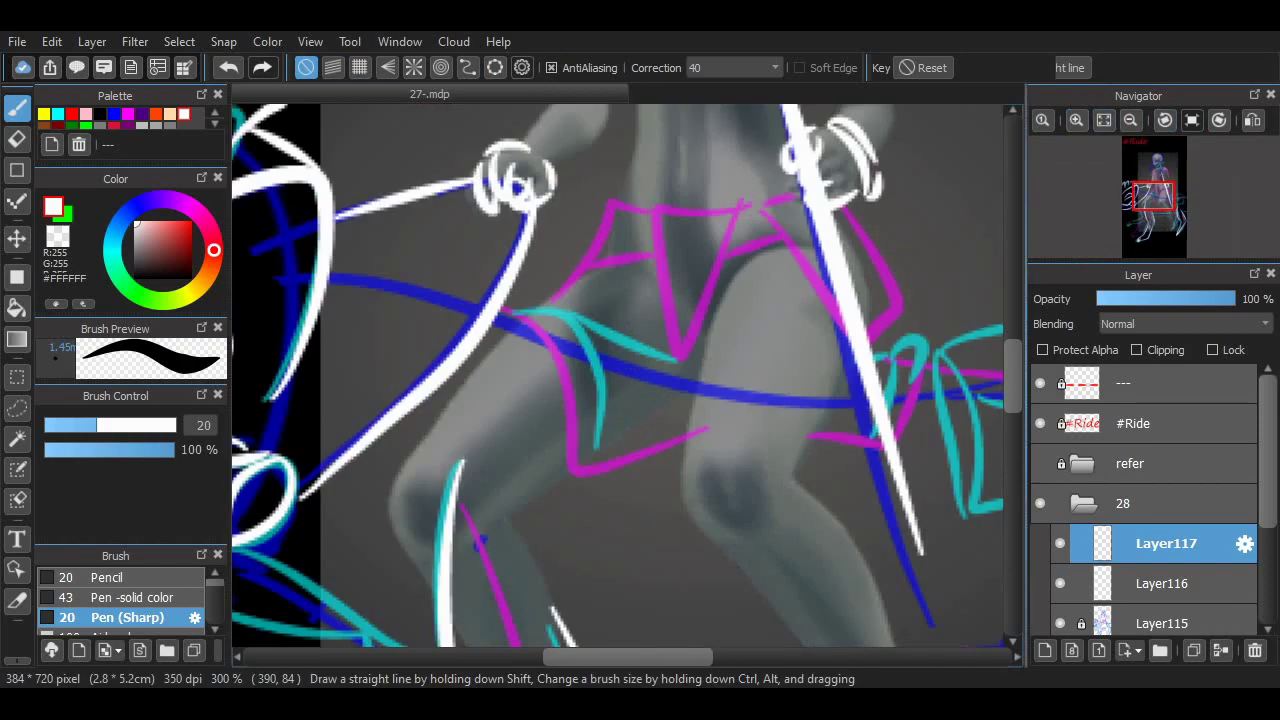
key("ctrl+z")
left_click_drag(712, 310, 765, 322)
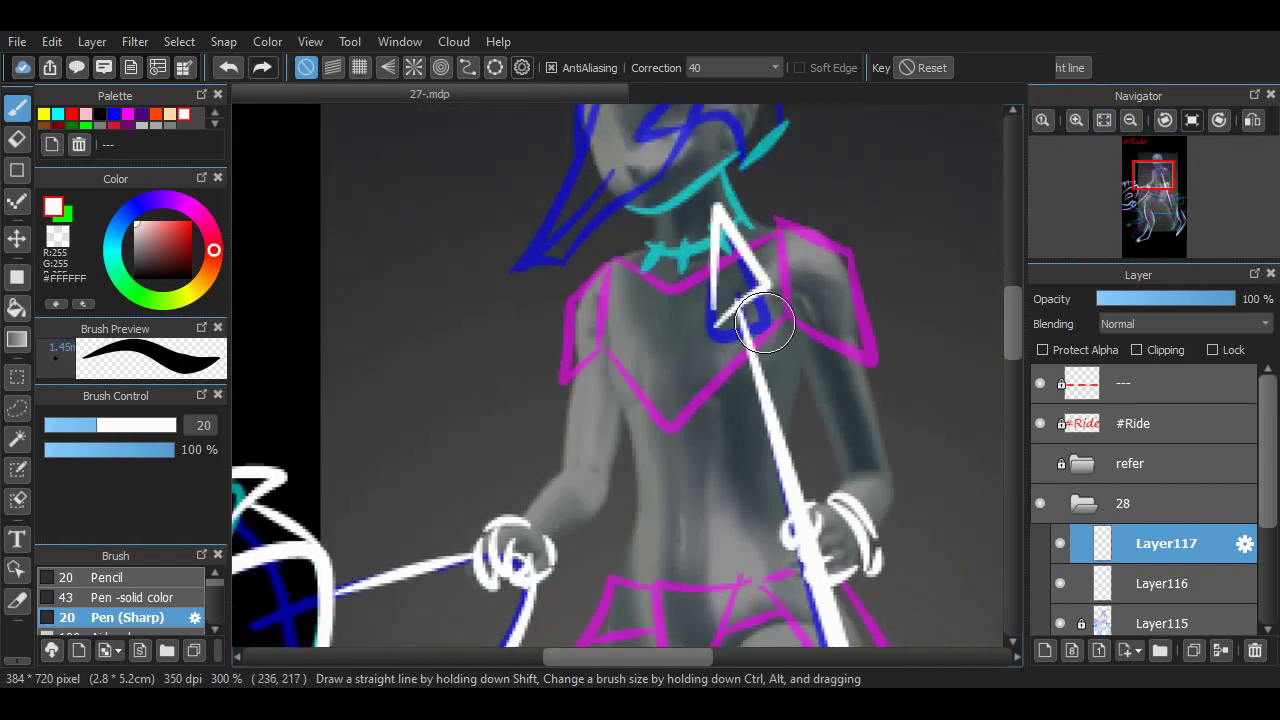
key("e")
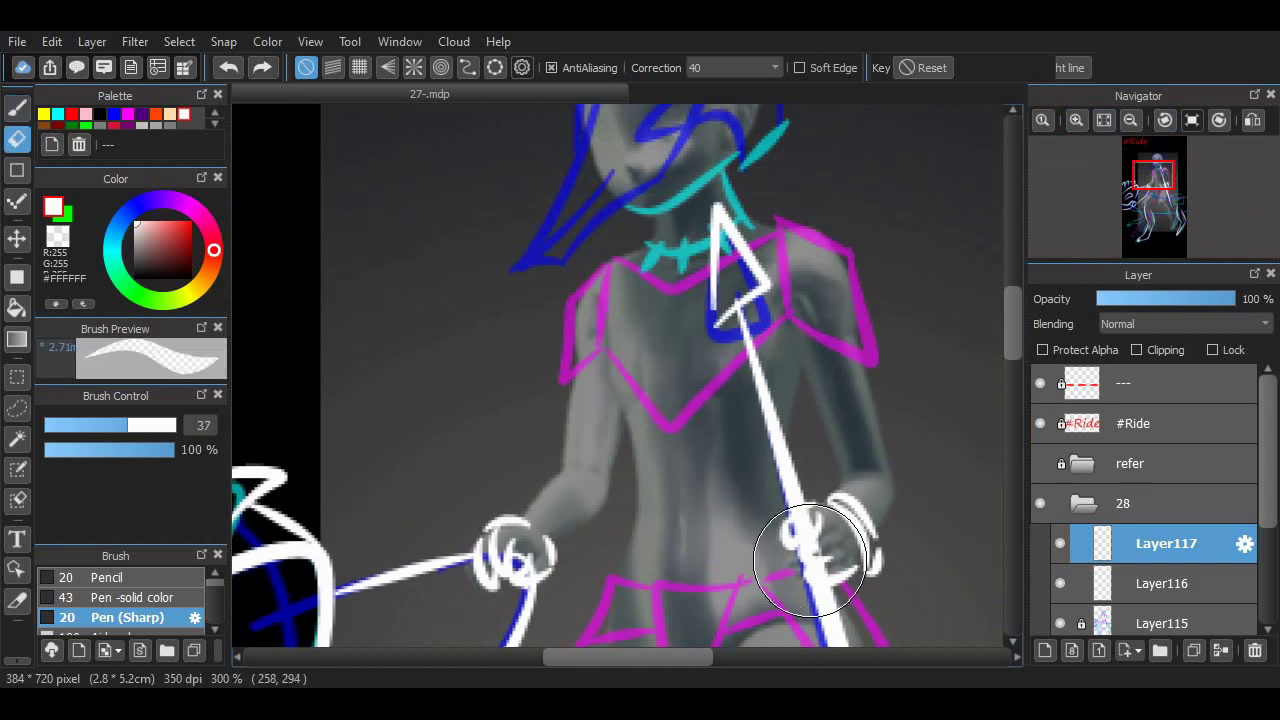
left_click(17, 106)
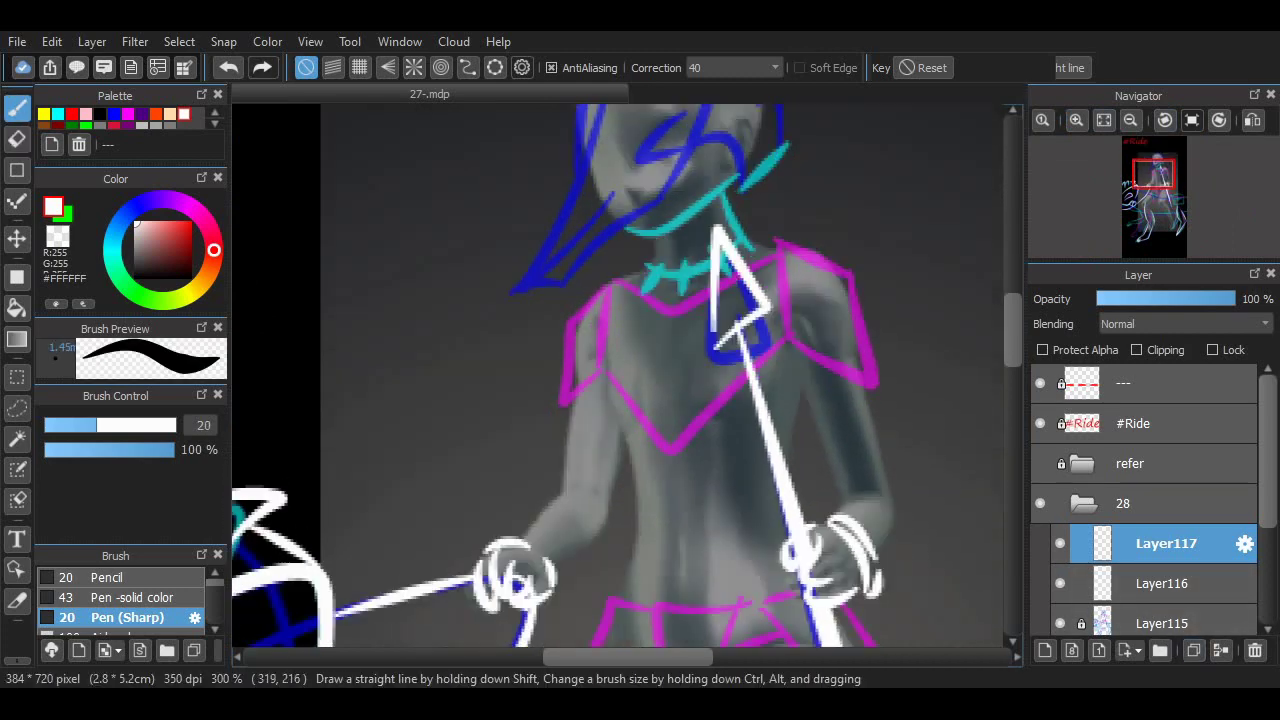
Step: Draw the mount's throat and belly lines in white, running from the mouth corner past both legs to the canvas edge
scroll(985, 410, "down", 5)
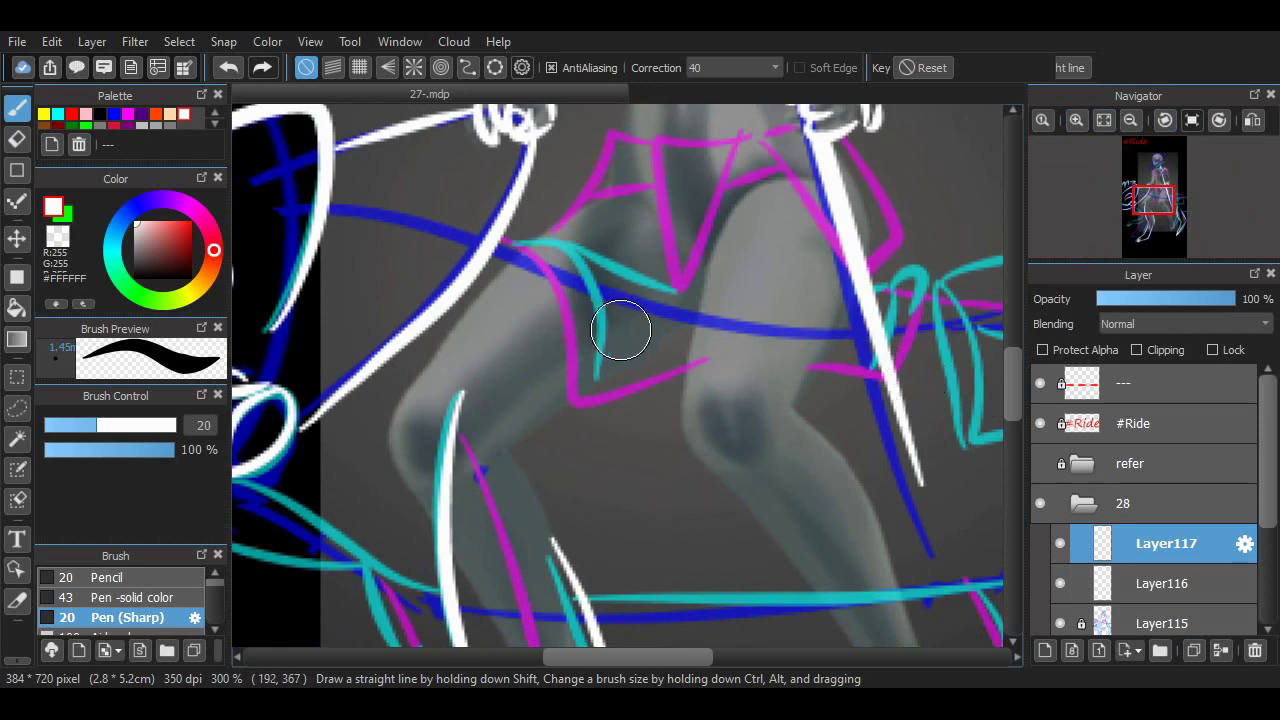
scroll(620, 330, "up", 3)
scroll(363, 349, "down", 2)
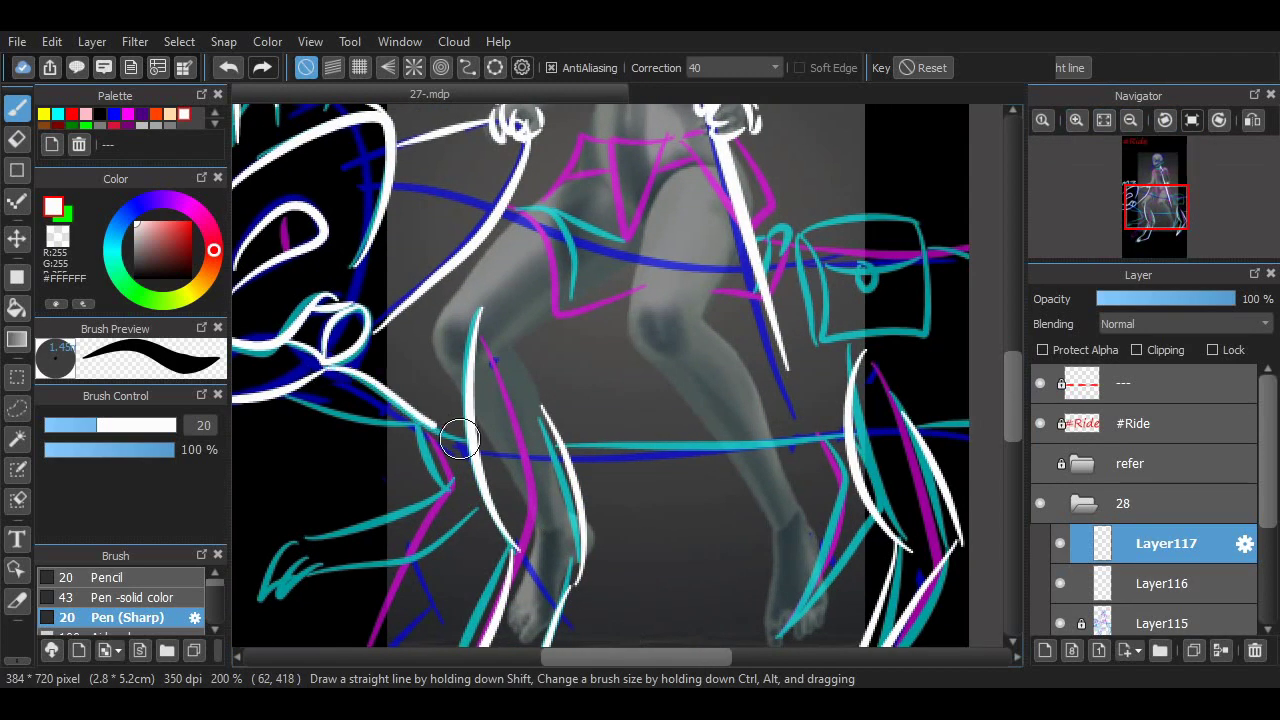
left_click_drag(459, 438, 968, 405)
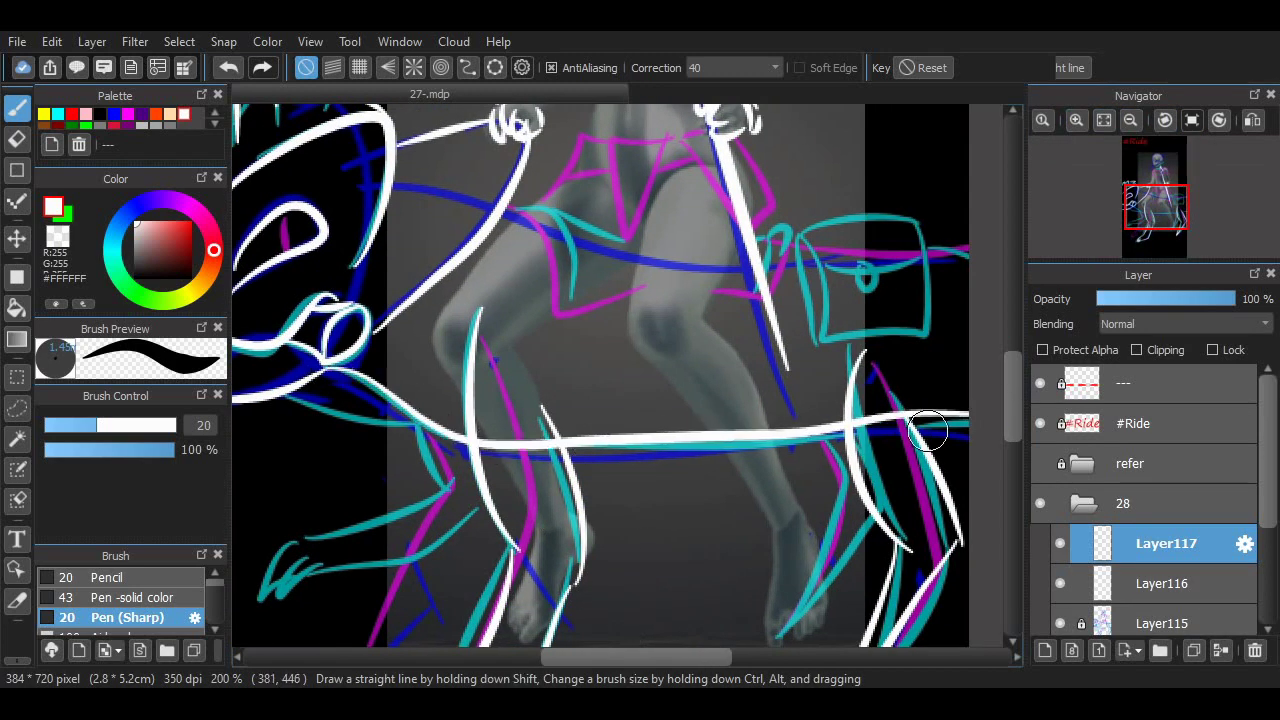
key("ctrl+z")
mouse_move(332, 368)
left_mouse_down()
mouse_move(691, 449)
mouse_move(968, 405)
mouse_move(651, 463)
mouse_move(634, 451)
mouse_move(968, 420)
left_mouse_up()
key("ctrl+z")
scroll(709, 317, "up", 2)
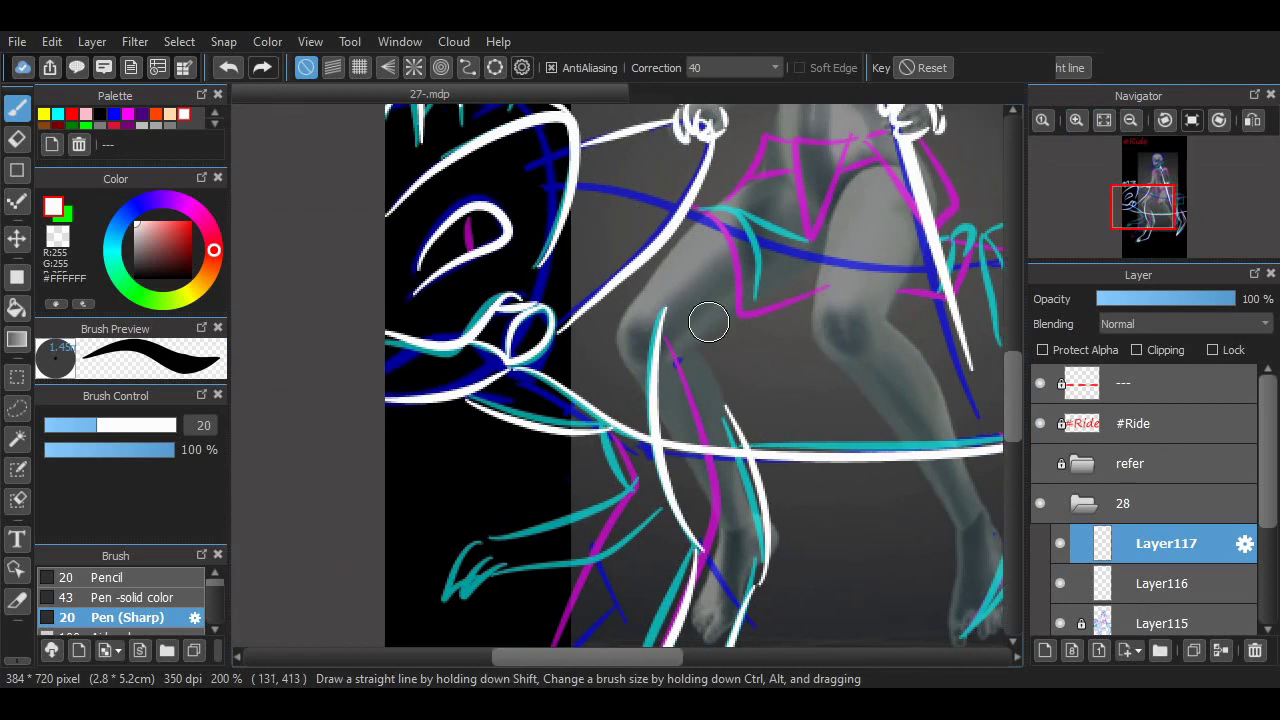
Step: Erase the belly line where it crosses the mount's near foreleg and near hind leg
key("e")
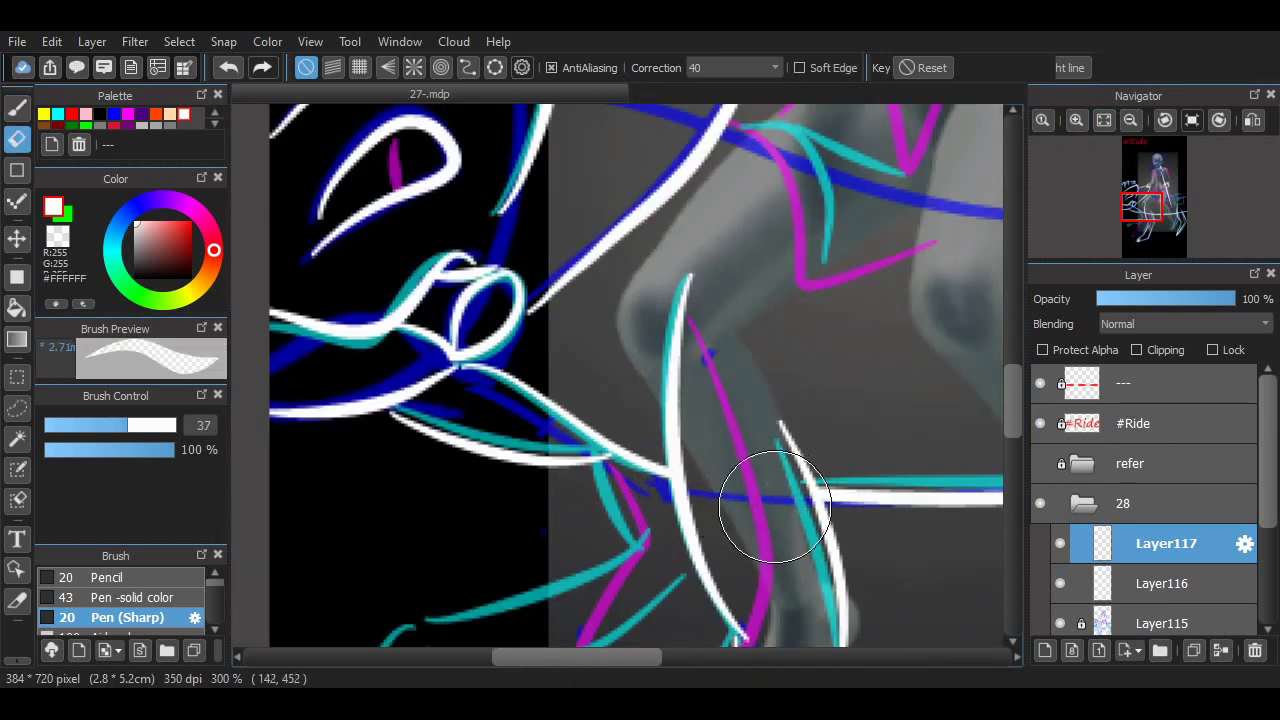
scroll(774, 507, "right", 5)
key("b")
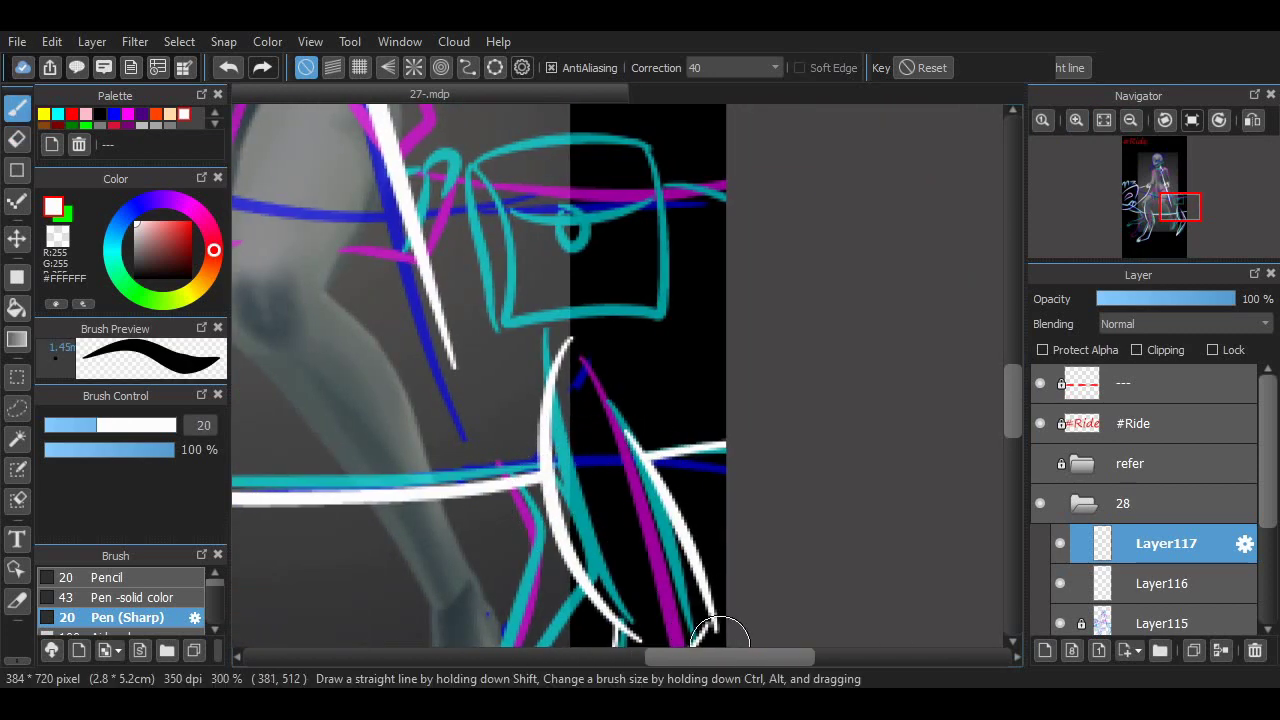
Step: Draw the mount's raised far foreleg and clawed foot in white over the cyan lines
scroll(943, 417, "left", 5)
scroll(908, 444, "down", 2)
key("ctrl+z")
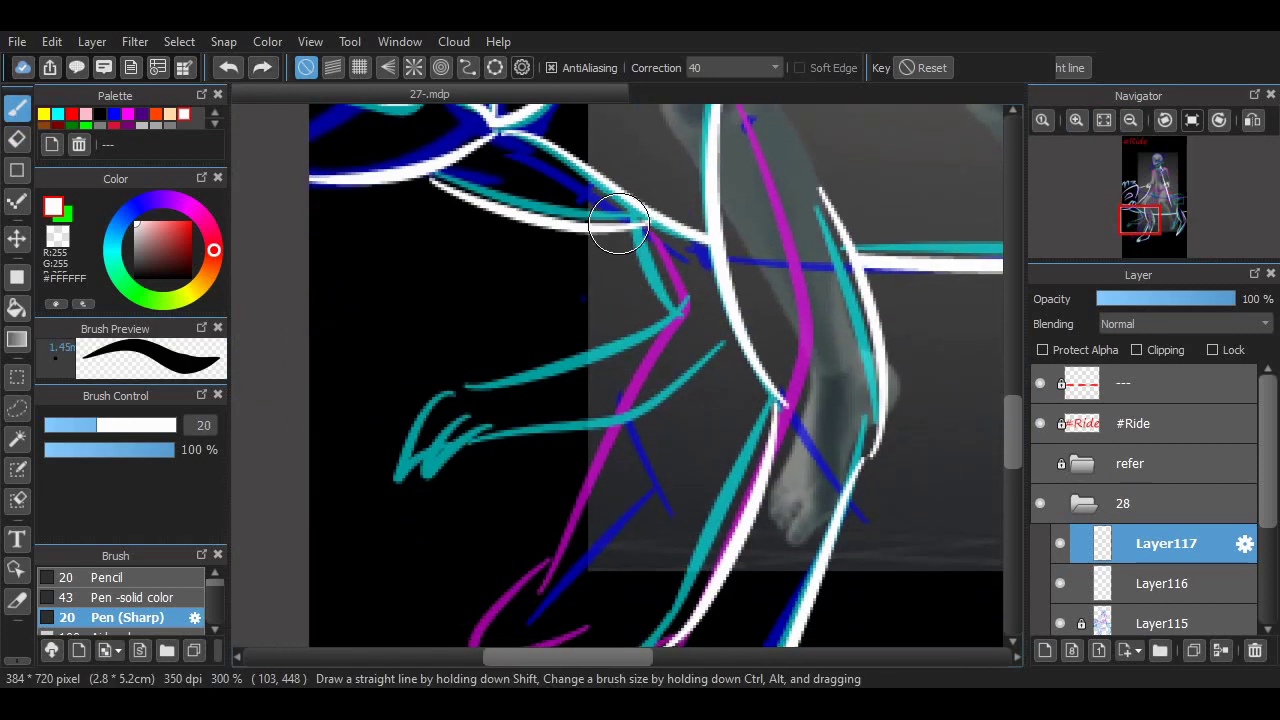
mouse_move(617, 229)
left_mouse_down()
mouse_move(675, 317)
mouse_move(534, 357)
mouse_move(407, 470)
left_mouse_up()
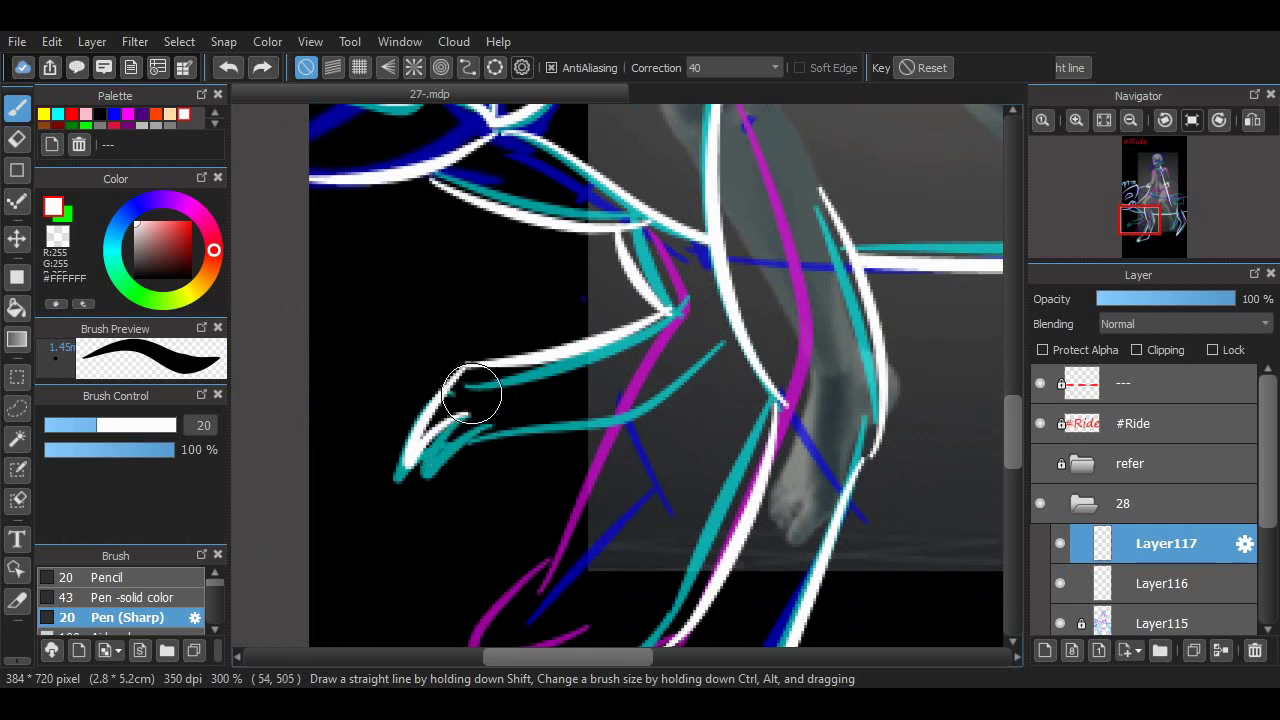
left_click_drag(508, 427, 707, 335)
Step: Draw the mount's far hind leg in white below the belly, tapering to a pointed foot
scroll(745, 632, "right", 4)
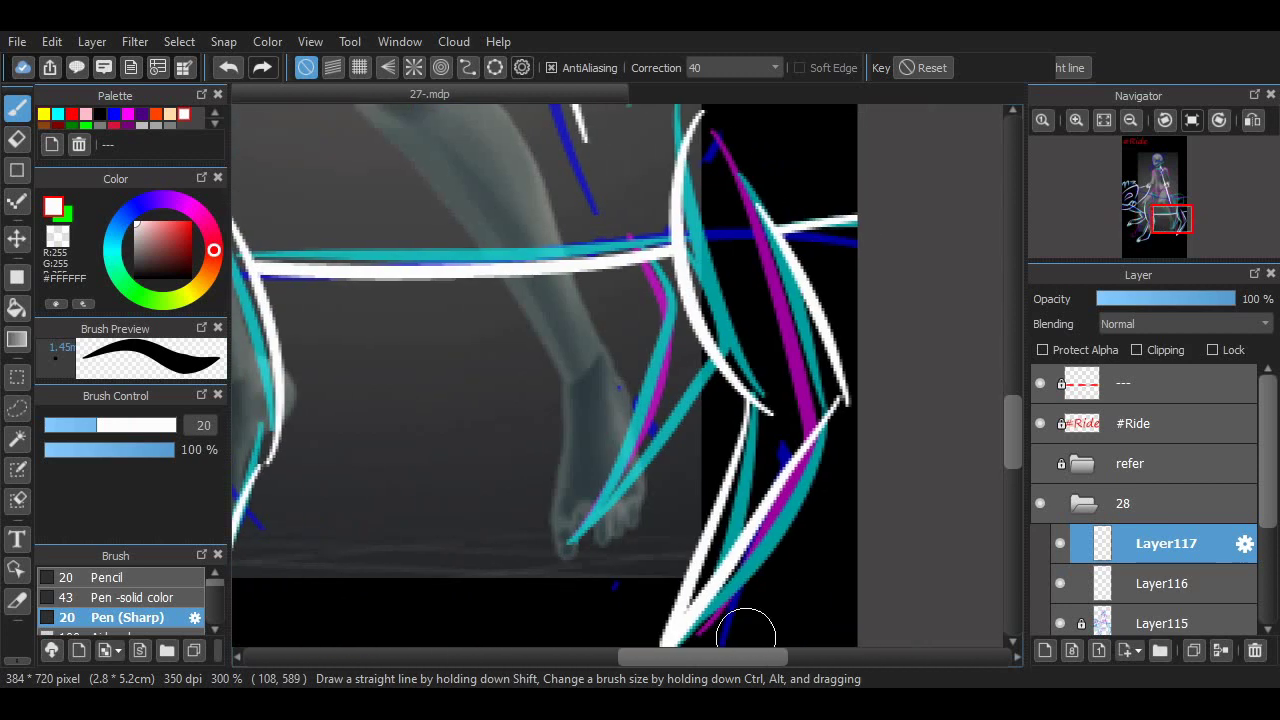
scroll(680, 313, "left", 1)
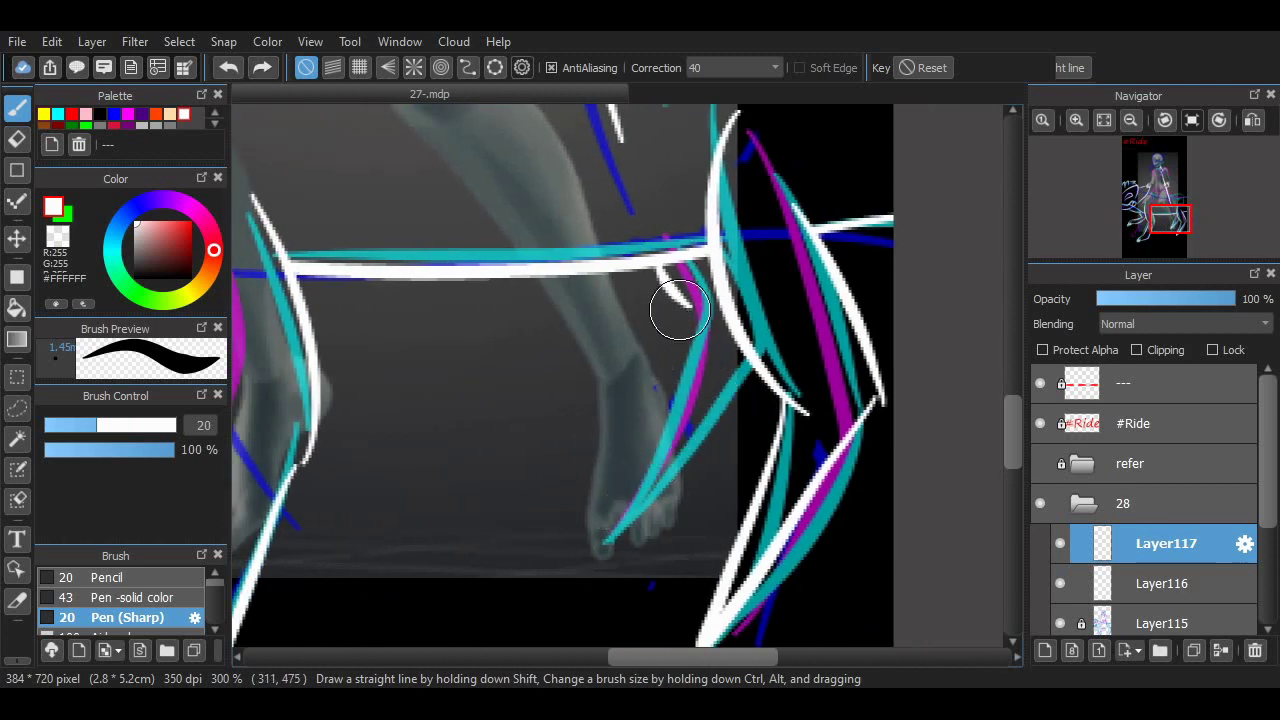
mouse_move(667, 257)
left_mouse_down()
mouse_move(703, 339)
mouse_move(629, 520)
left_mouse_up()
Step: Clean up the line overlaps around the mount's raised far foreleg with the eraser
scroll(629, 520, "left", 10)
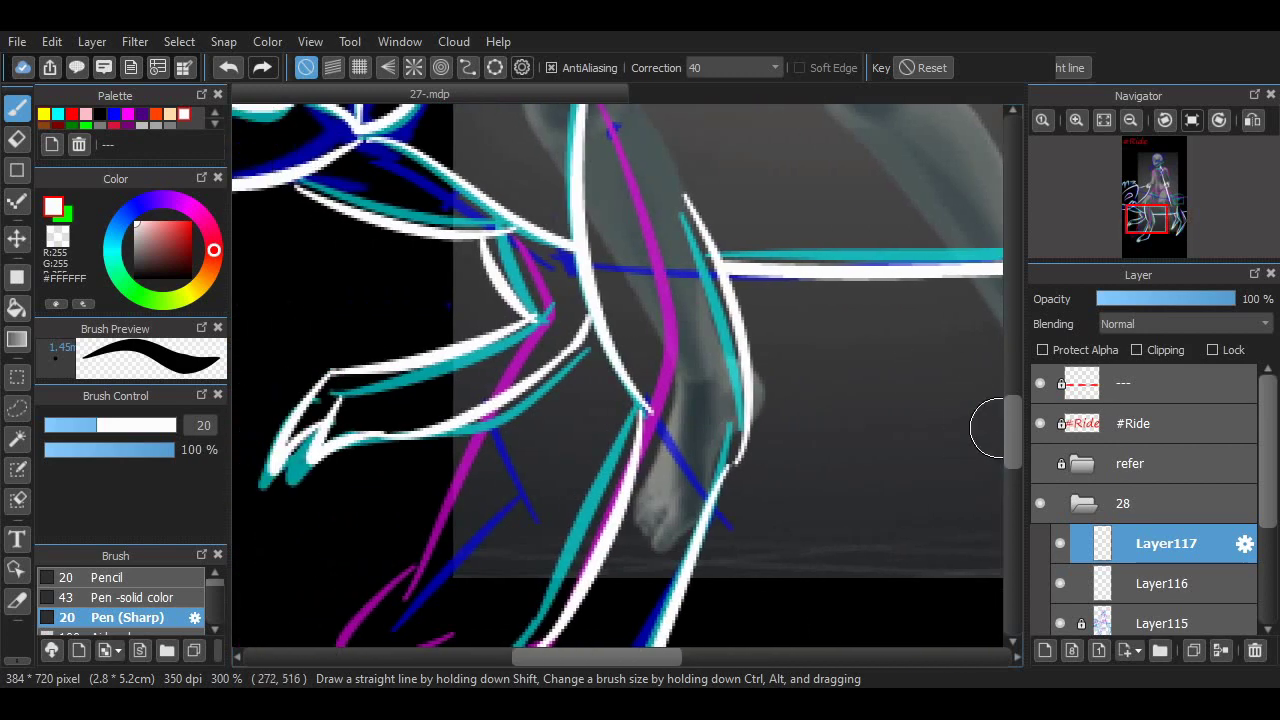
scroll(548, 470, "up", 2)
key("e")
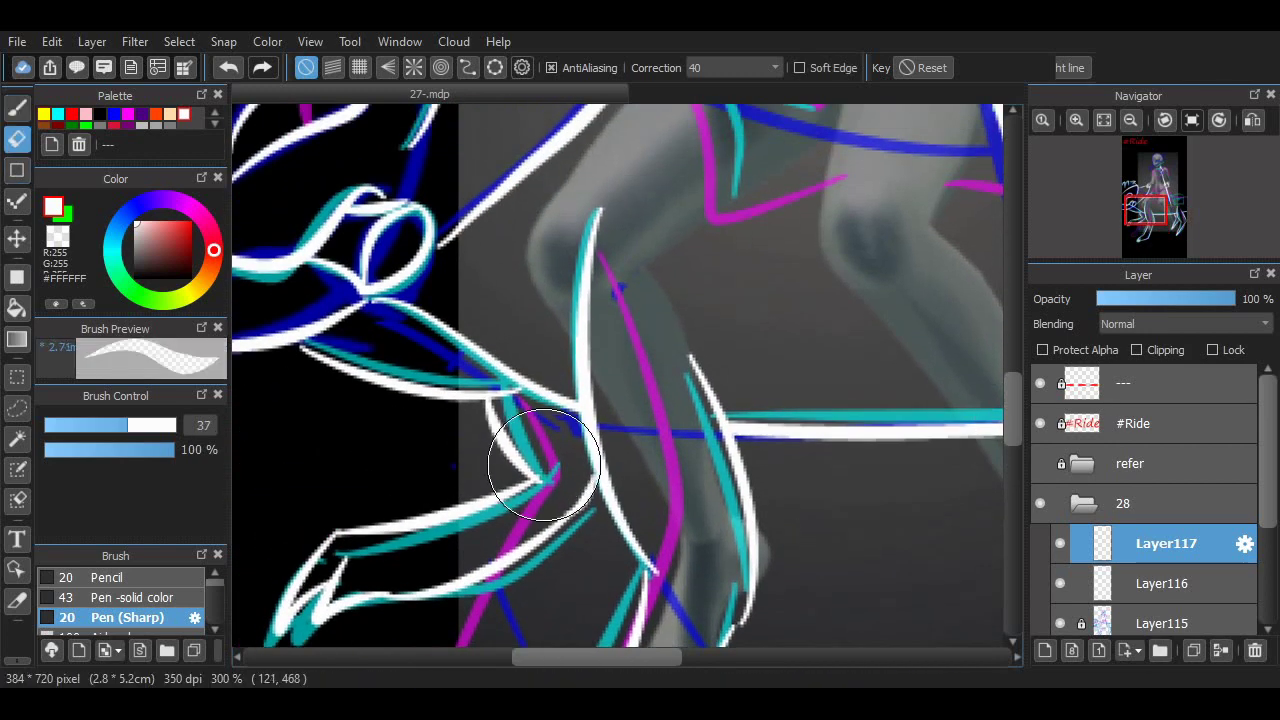
key("b")
Step: Merge the spear and body line layer down into the mount's line layer
scroll(618, 630, "up", 8)
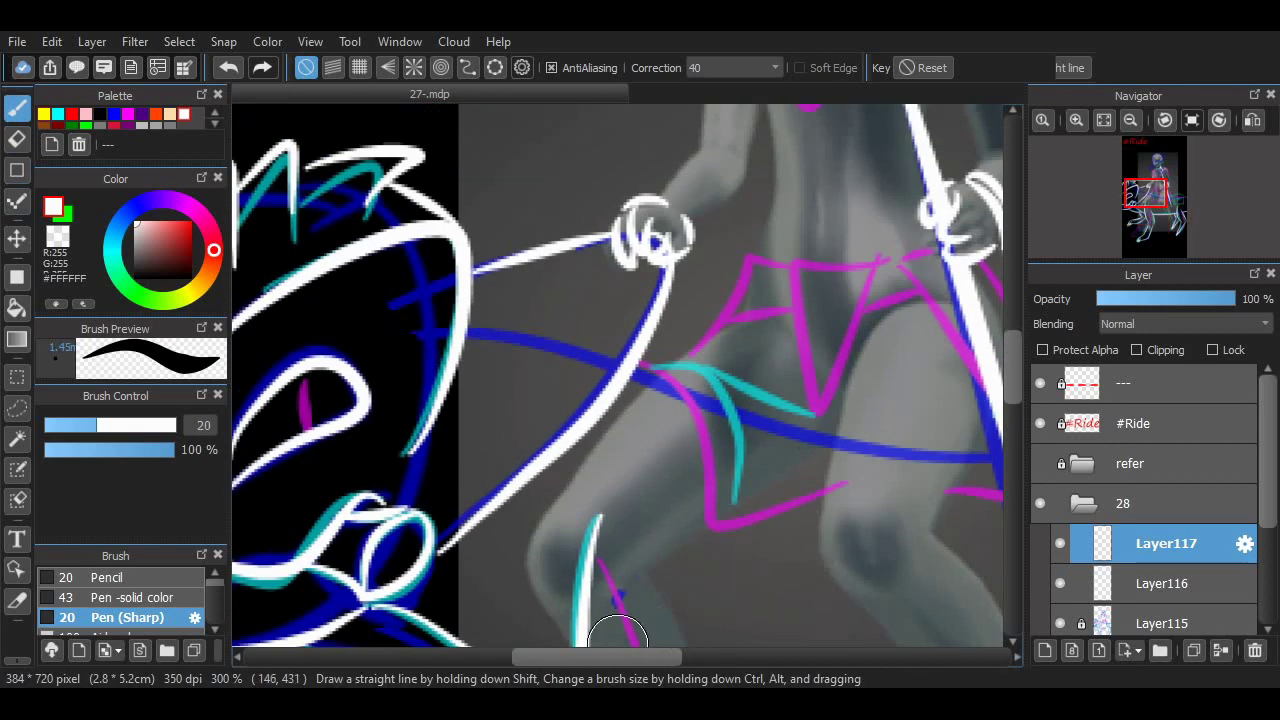
scroll(618, 630, "right", 6)
scroll(988, 390, "down", 10)
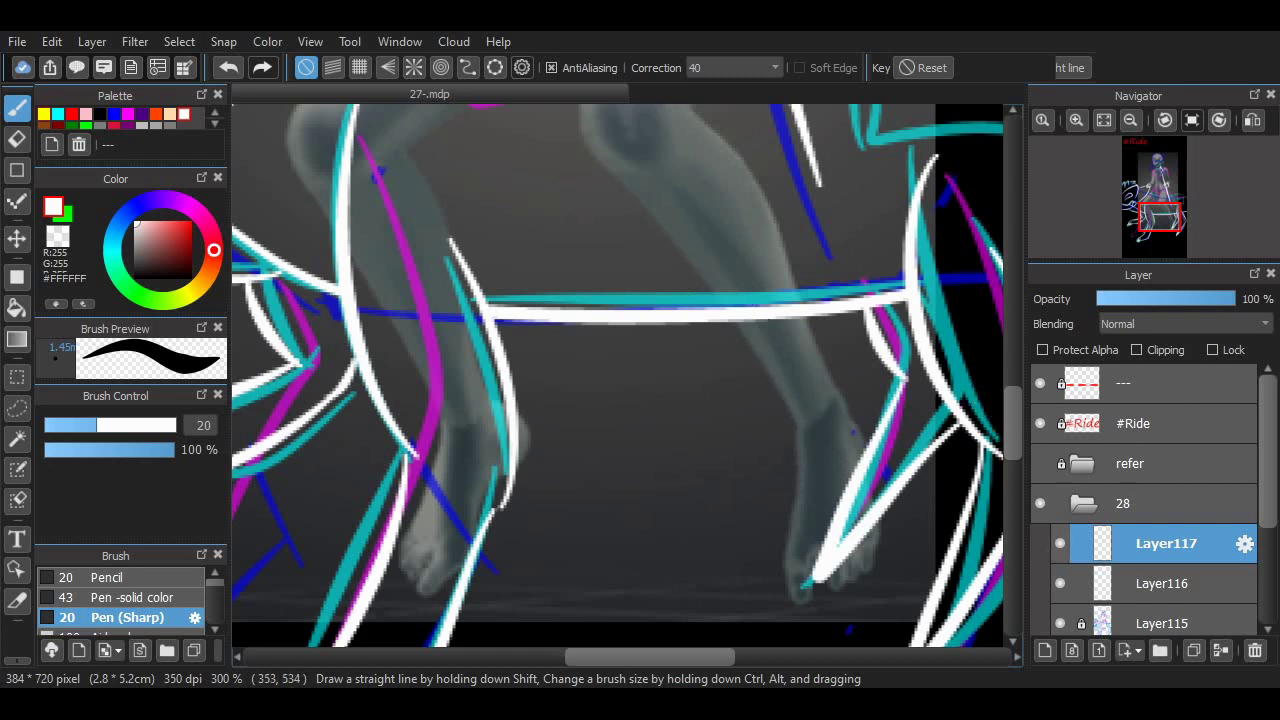
scroll(627, 376, "up", 10)
scroll(724, 432, "right", 3)
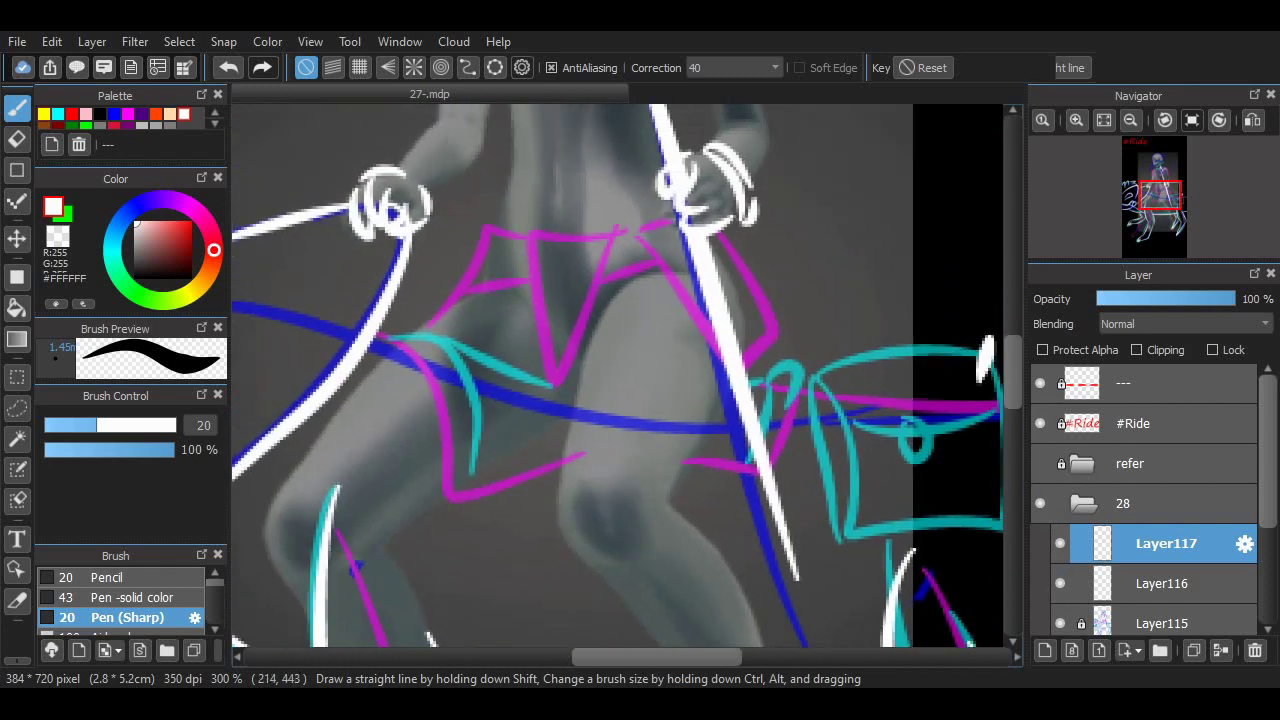
key("ctrl+e")
key("ctrl+minus")
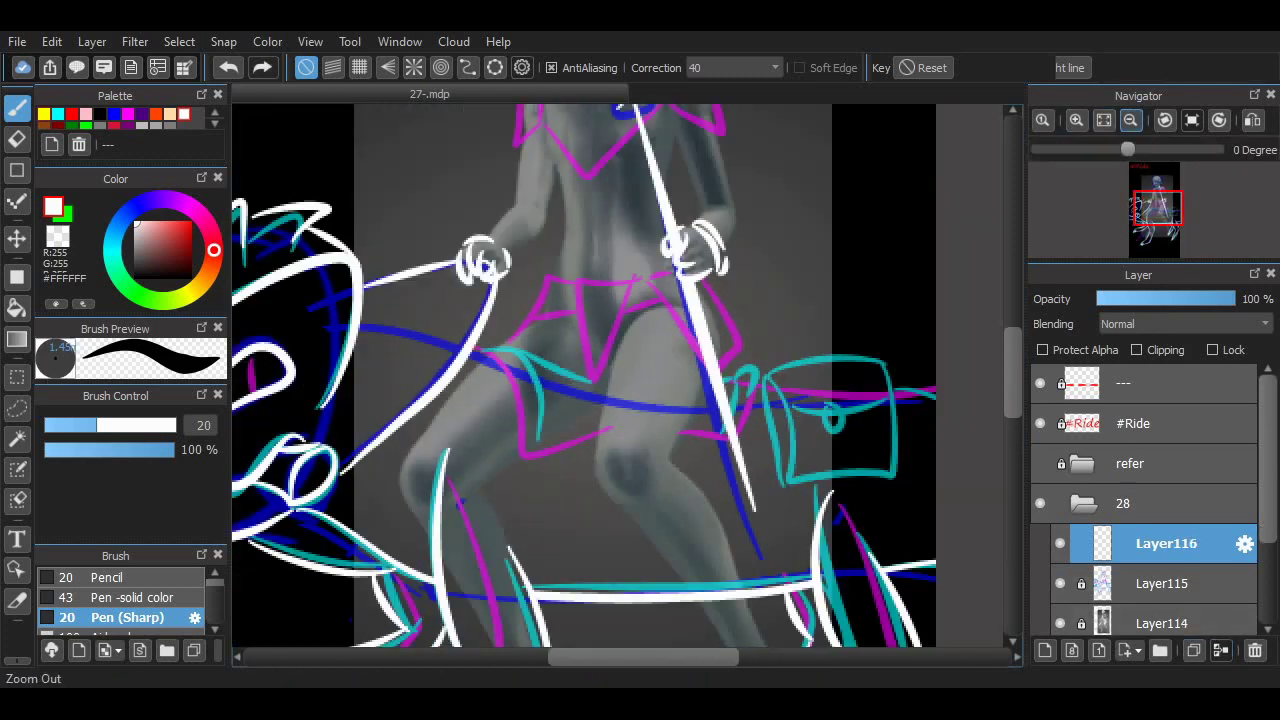
key("ctrl+minus")
Step: Add a new empty layer above the merged white line art for the rider's armour
key("alt+Down")
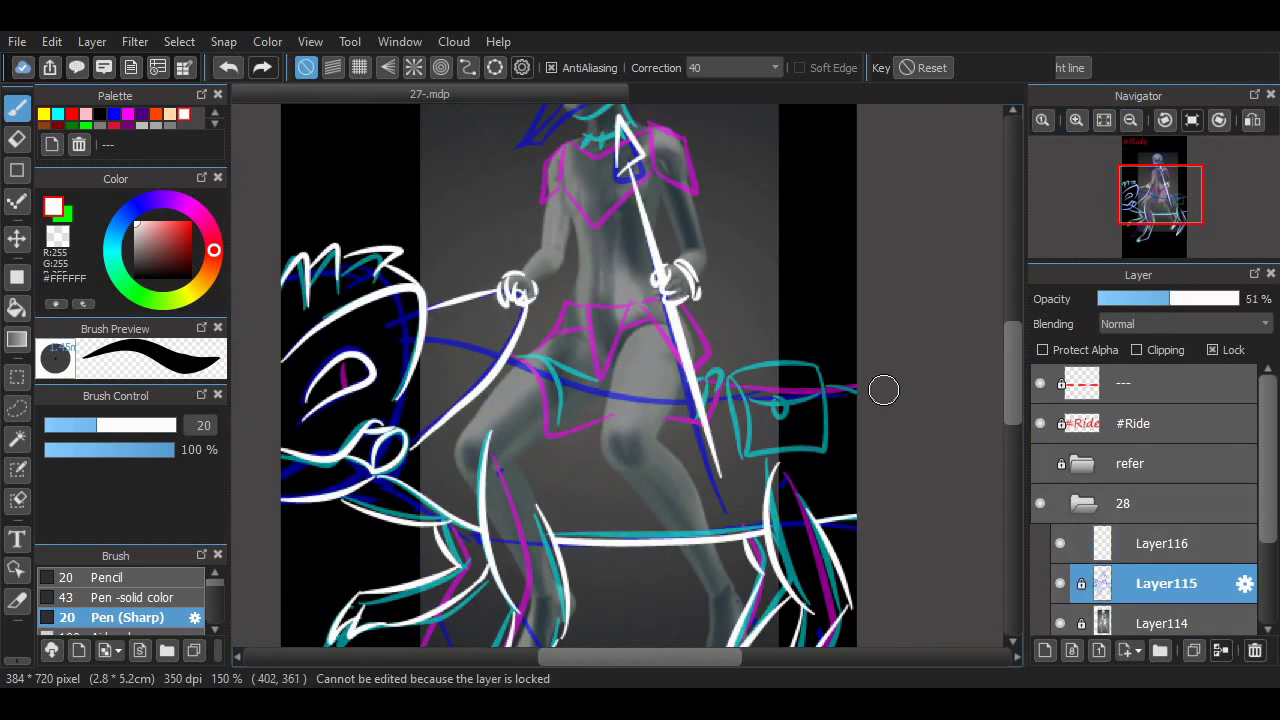
key("ctrl+shift+n")
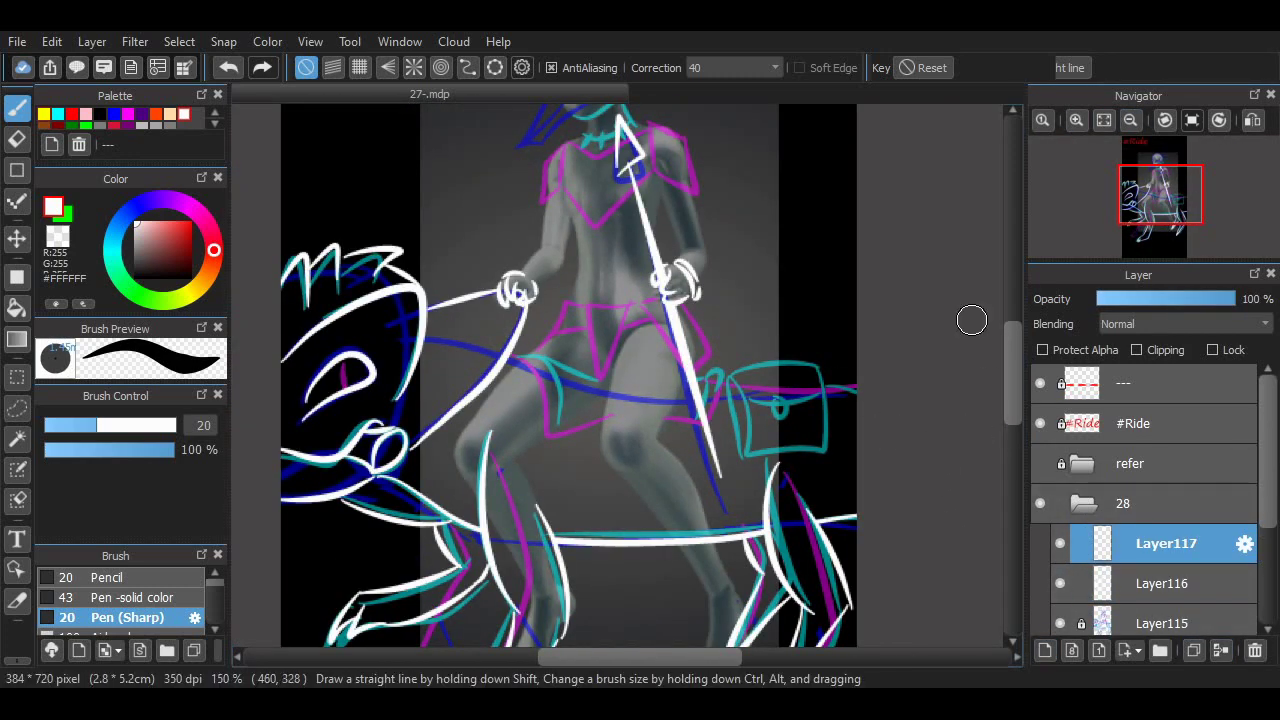
key("ctrl+minus")
key("ctrl+plus")
key("ctrl+plus")
key("ctrl+plus")
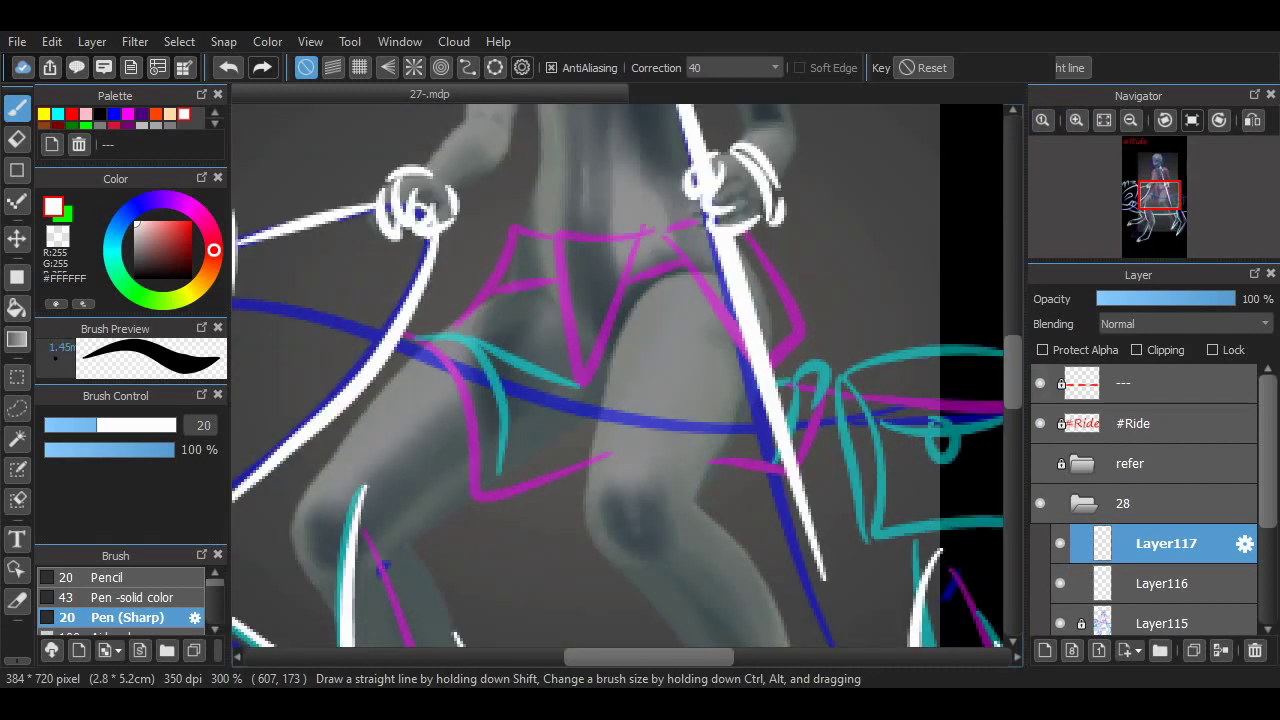
Step: Outline the angular armour plate in white over the magenta lines on the rider's shoulder on the spear side
scroll(985, 315, "up", 5)
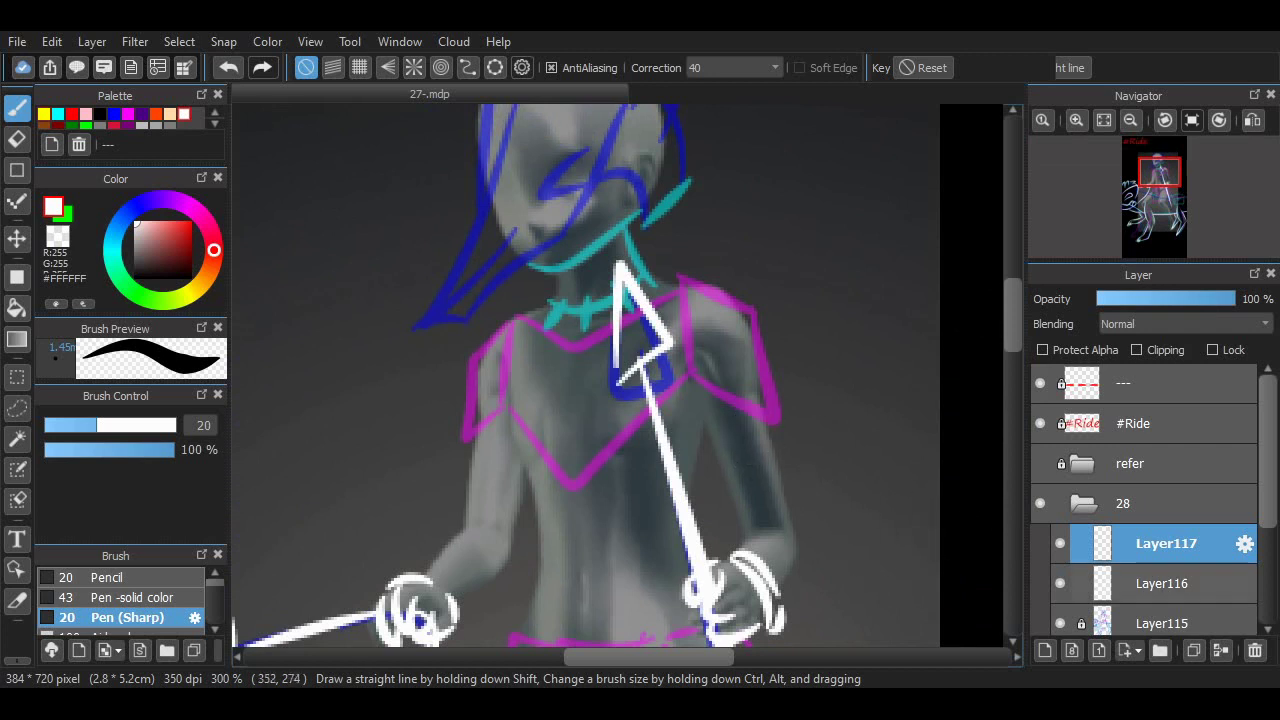
scroll(594, 461, "up", 1)
left_click_drag(700, 225, 800, 380)
key("ctrl+z")
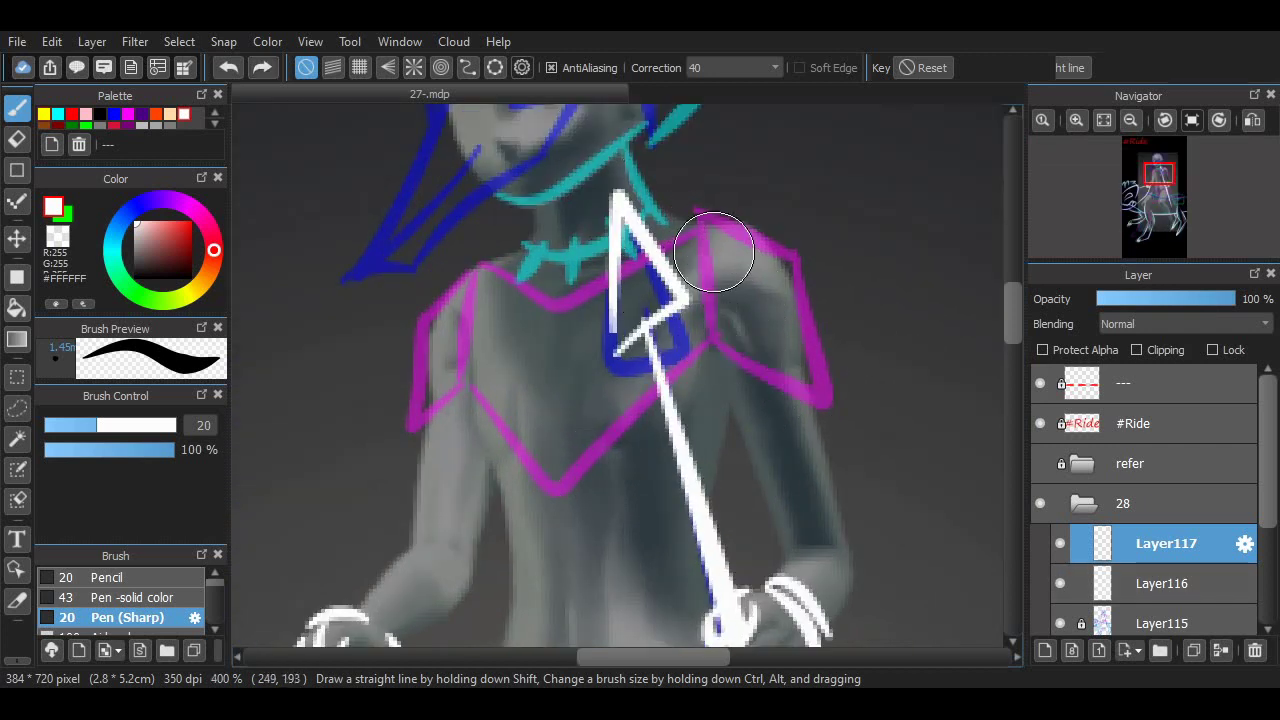
mouse_move(700, 225)
left_mouse_down()
mouse_move(723, 349)
mouse_move(829, 371)
left_mouse_up()
left_click_drag(709, 222, 830, 392)
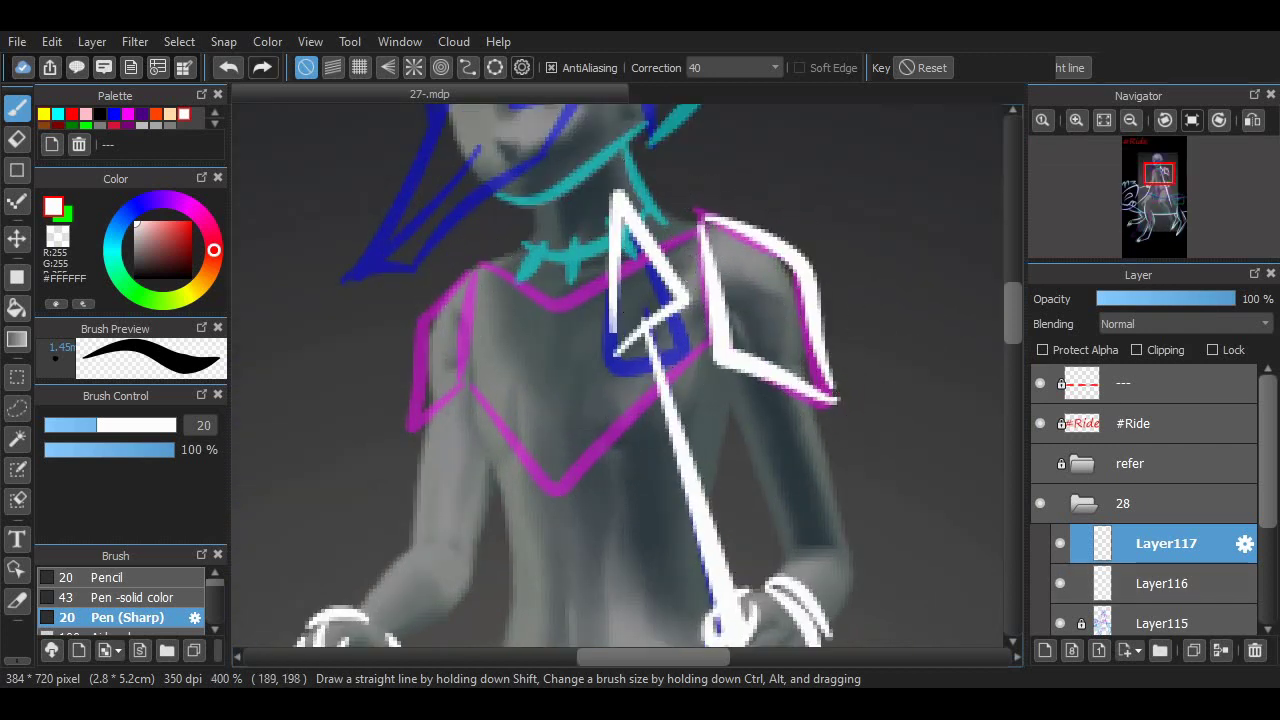
Step: Outline the rider's pointed chest plate and the shoulder plate on the rein side in white over the magenta lines
mouse_move(473, 274)
left_mouse_down()
mouse_move(571, 500)
mouse_move(660, 390)
left_mouse_up()
key("ctrl+z")
key("ctrl+z")
mouse_move(465, 268)
left_mouse_down()
mouse_move(471, 386)
mouse_move(660, 390)
mouse_move(620, 262)
mouse_move(460, 399)
left_mouse_up()
key("ctrl+z")
left_click_drag(650, 656, 634, 656)
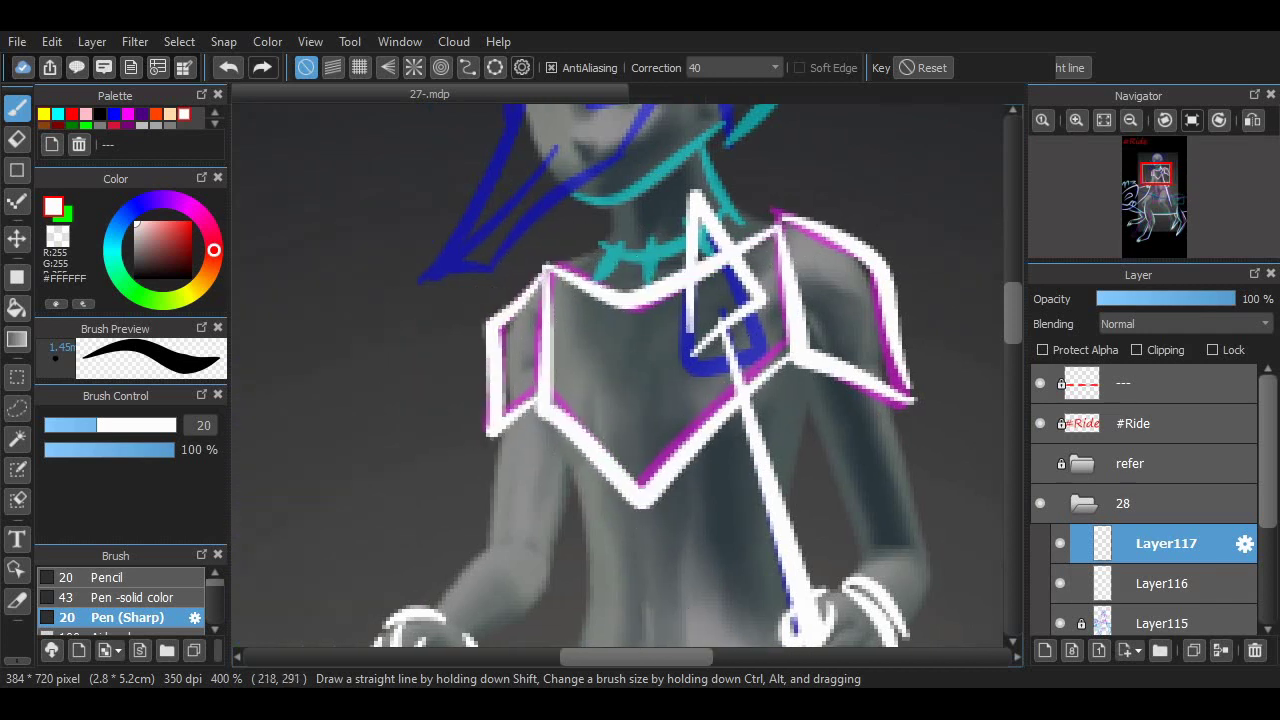
scroll(985, 318, "down", 3)
scroll(920, 263, "up", 1)
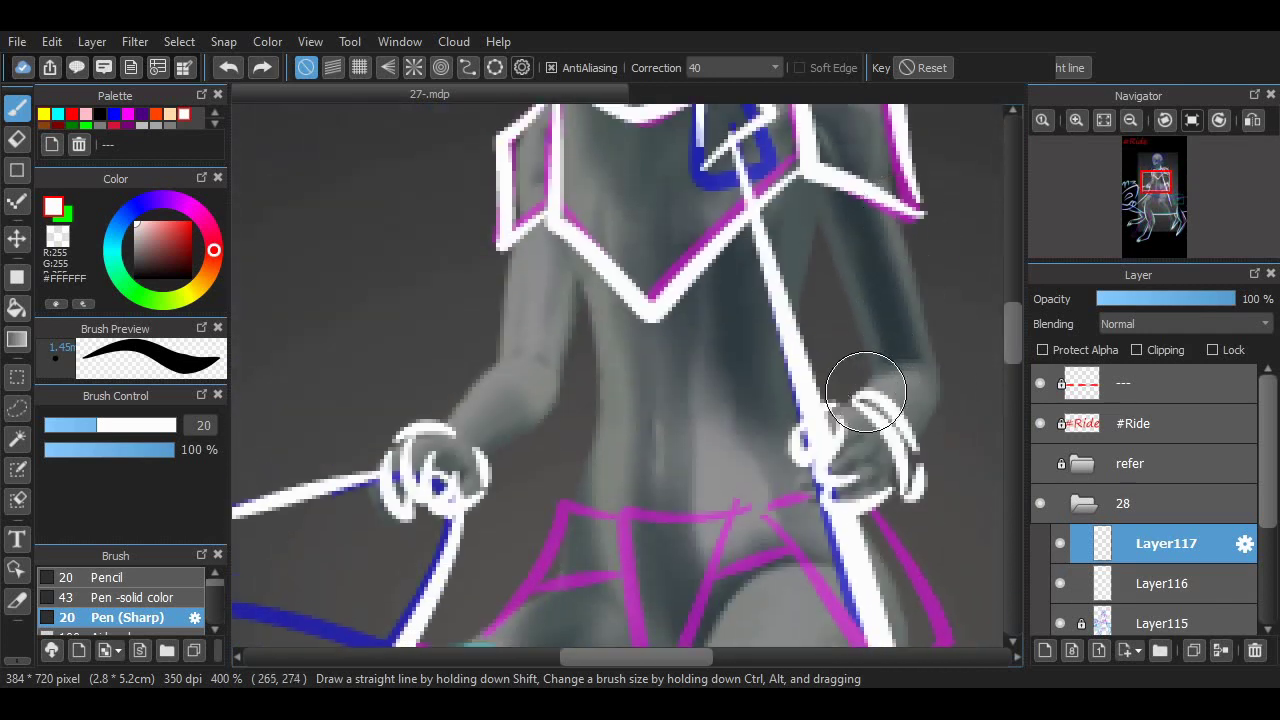
Step: Outline both of the rider's arms in white, from beneath the shoulder plates down to the wrists
left_click_drag(922, 468, 906, 214)
left_click_drag(826, 200, 880, 360)
key("ctrl+z")
left_click_drag(590, 656, 575, 656)
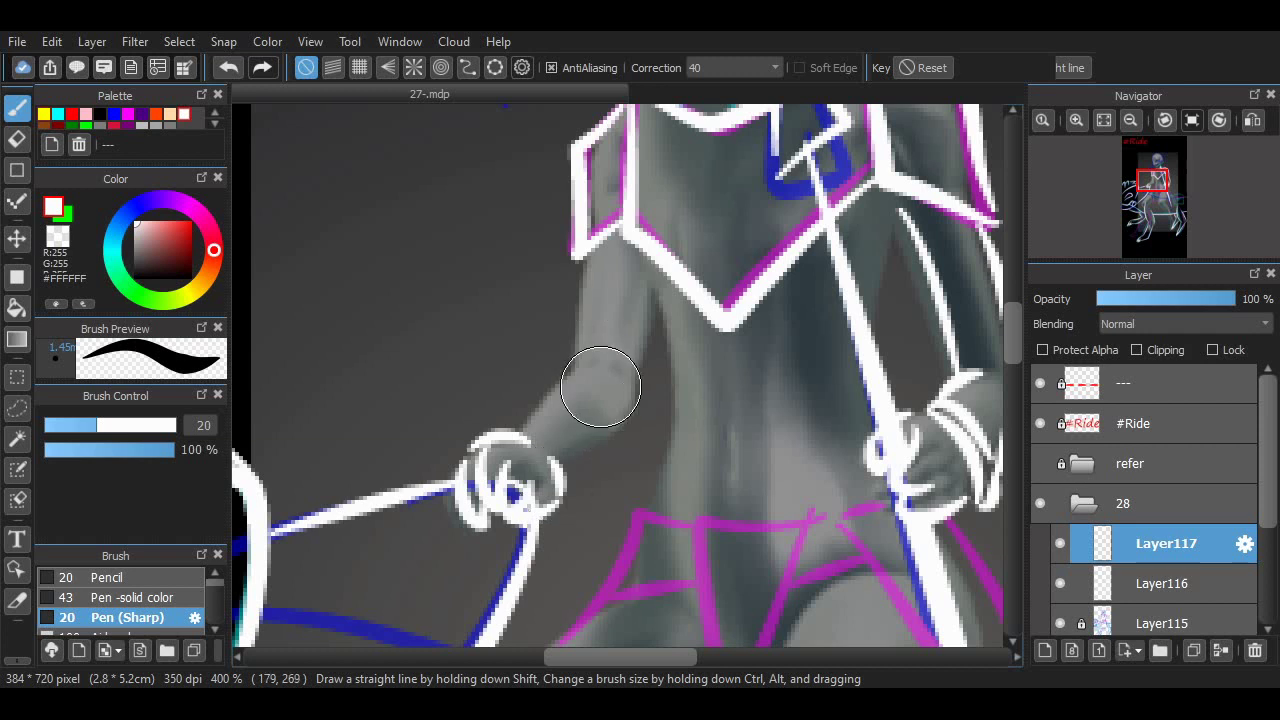
left_click_drag(500, 428, 598, 369)
left_click_drag(565, 466, 637, 391)
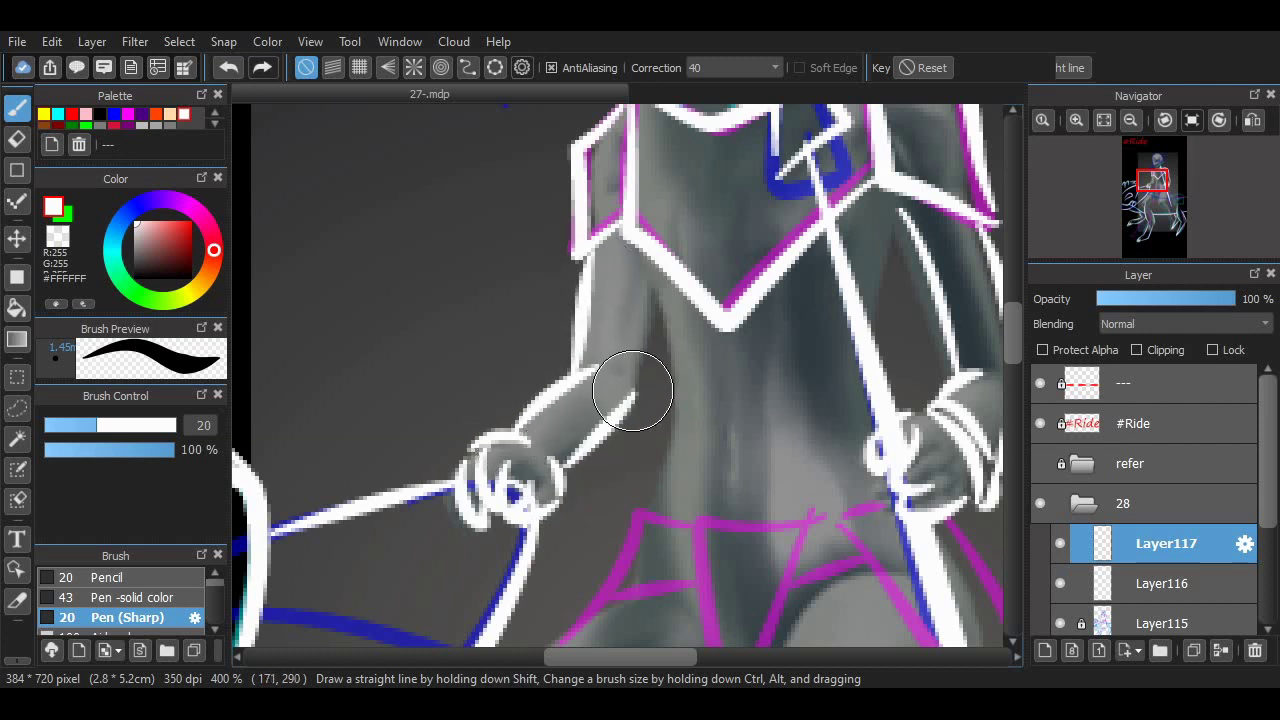
Step: Outline the rider's waistband, pointed front plate and flared hip plates in white over the magenta lines
mouse_move(650, 281)
left_mouse_down()
mouse_move(648, 474)
mouse_move(571, 363)
mouse_move(589, 408)
mouse_move(649, 443)
mouse_move(643, 466)
left_mouse_up()
key("ctrl+z")
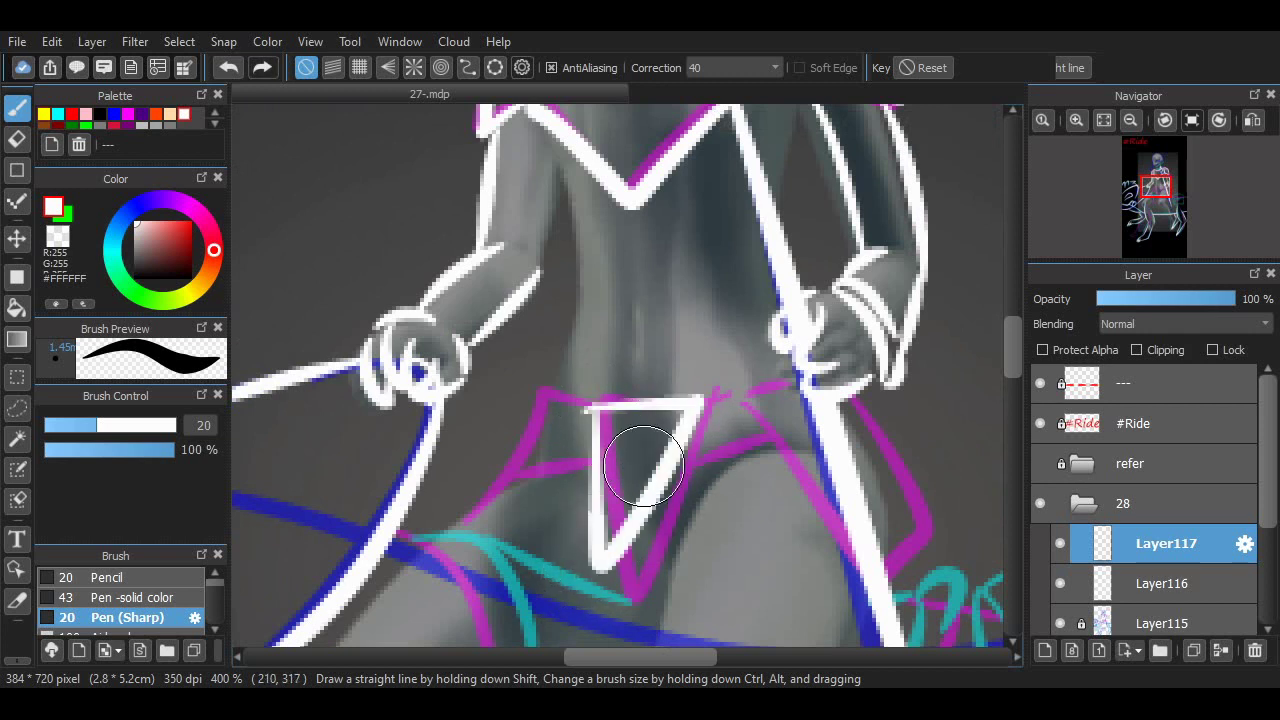
mouse_move(705, 398)
left_mouse_down()
mouse_move(737, 463)
mouse_move(846, 521)
mouse_move(726, 478)
left_mouse_up()
scroll(726, 381, "down", 5)
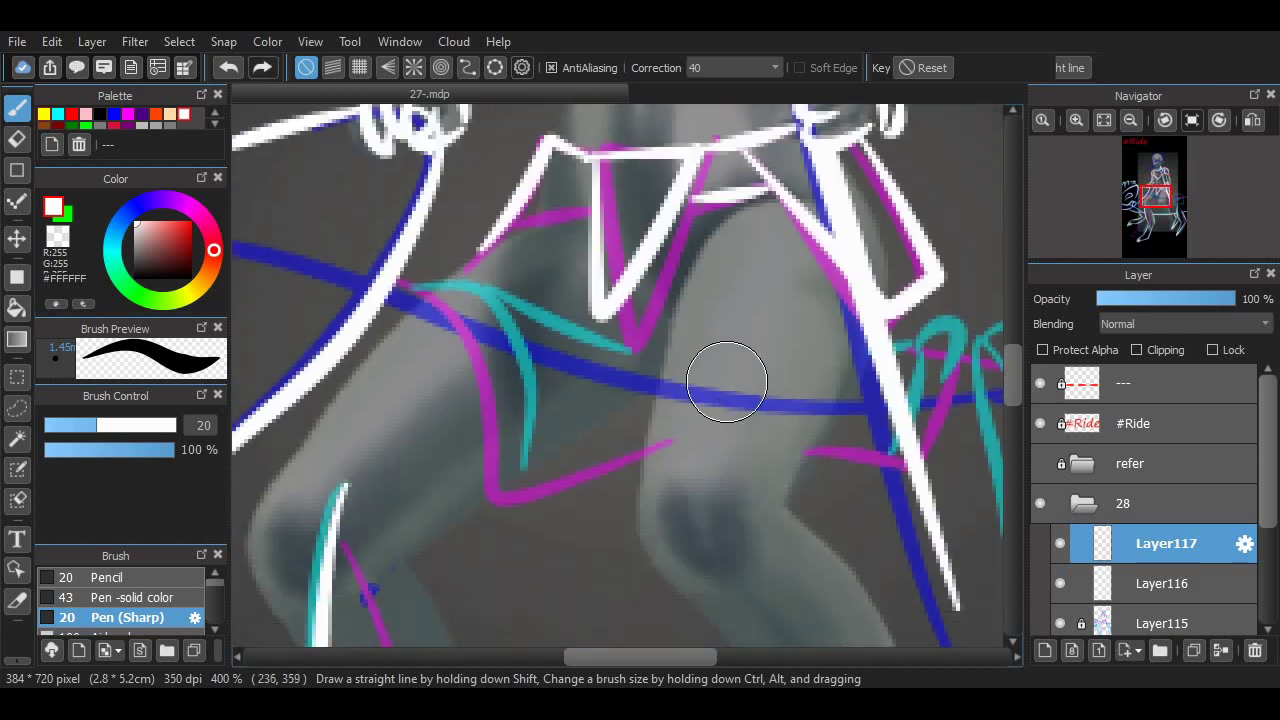
Step: Outline the pointed knee and shin guard in white on the rider's leg on the spear side
left_click_drag(652, 410, 800, 437)
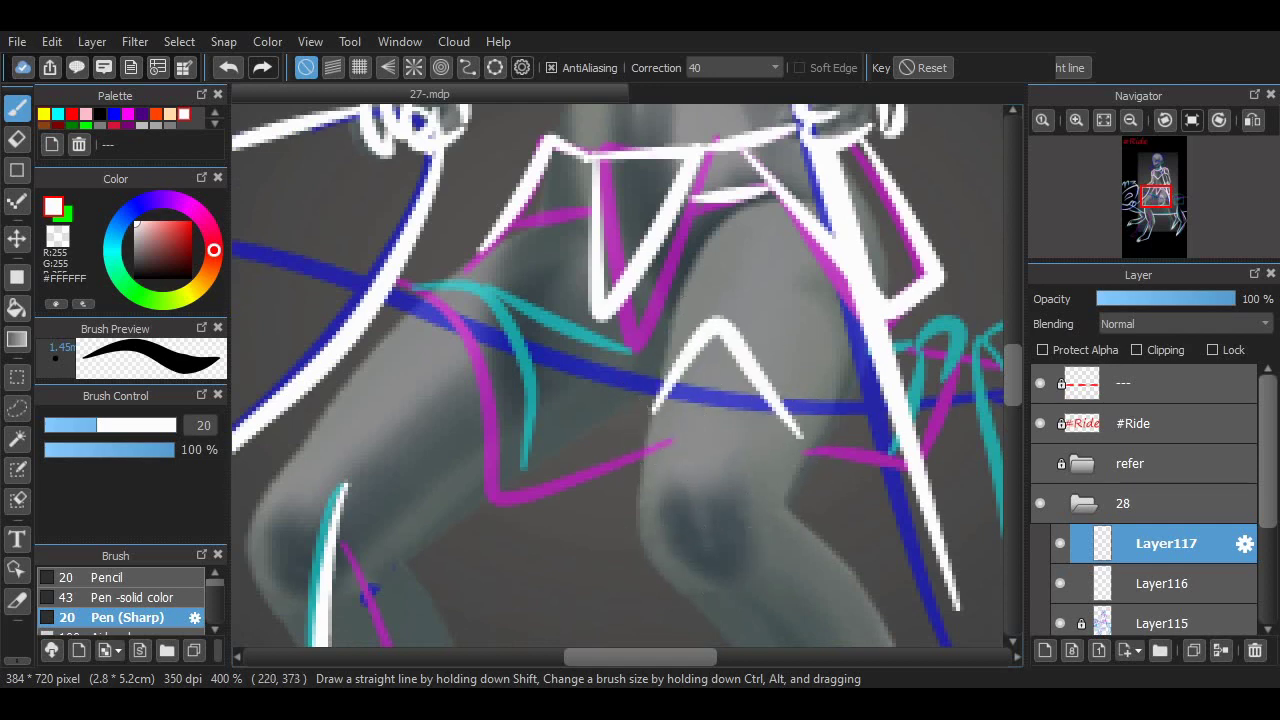
scroll(652, 523, "down", 6)
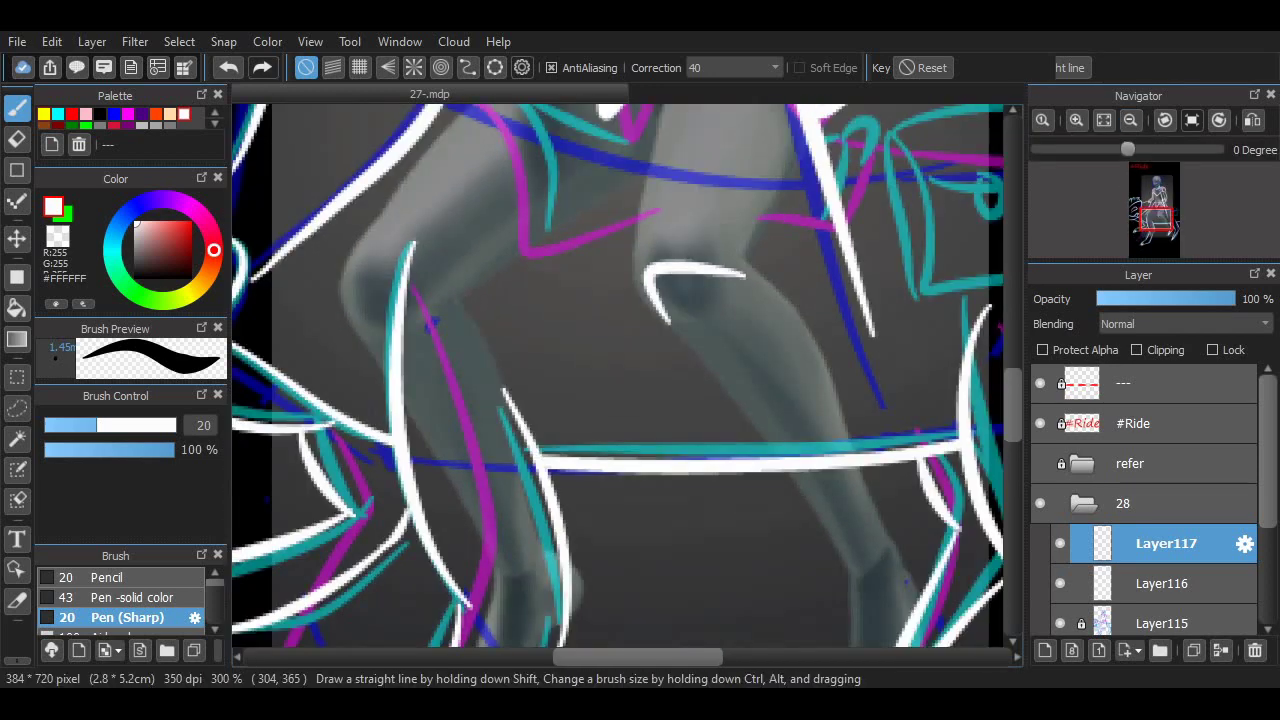
scroll(652, 523, "down", 1)
scroll(985, 350, "up", 4)
scroll(985, 350, "down", 1)
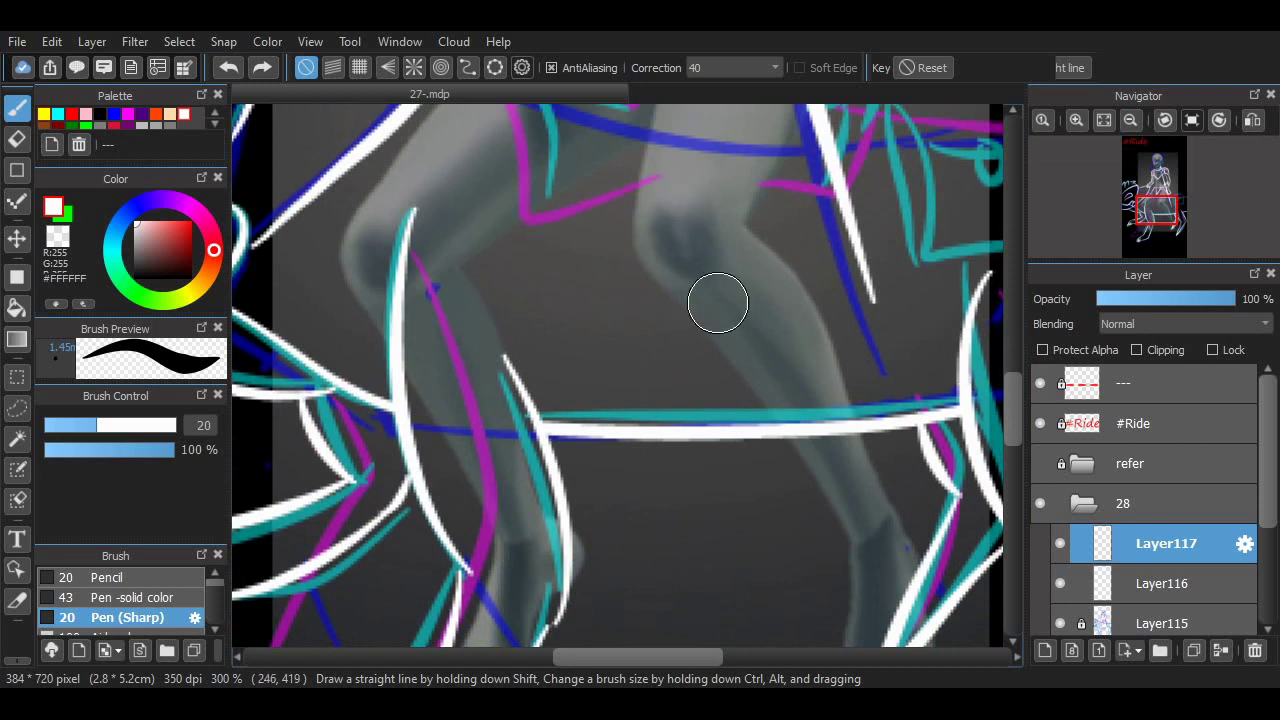
mouse_move(692, 328)
left_mouse_down()
mouse_move(746, 289)
mouse_move(651, 228)
mouse_move(794, 308)
mouse_move(865, 466)
mouse_move(695, 340)
mouse_move(878, 470)
left_mouse_up()
key("ctrl+z")
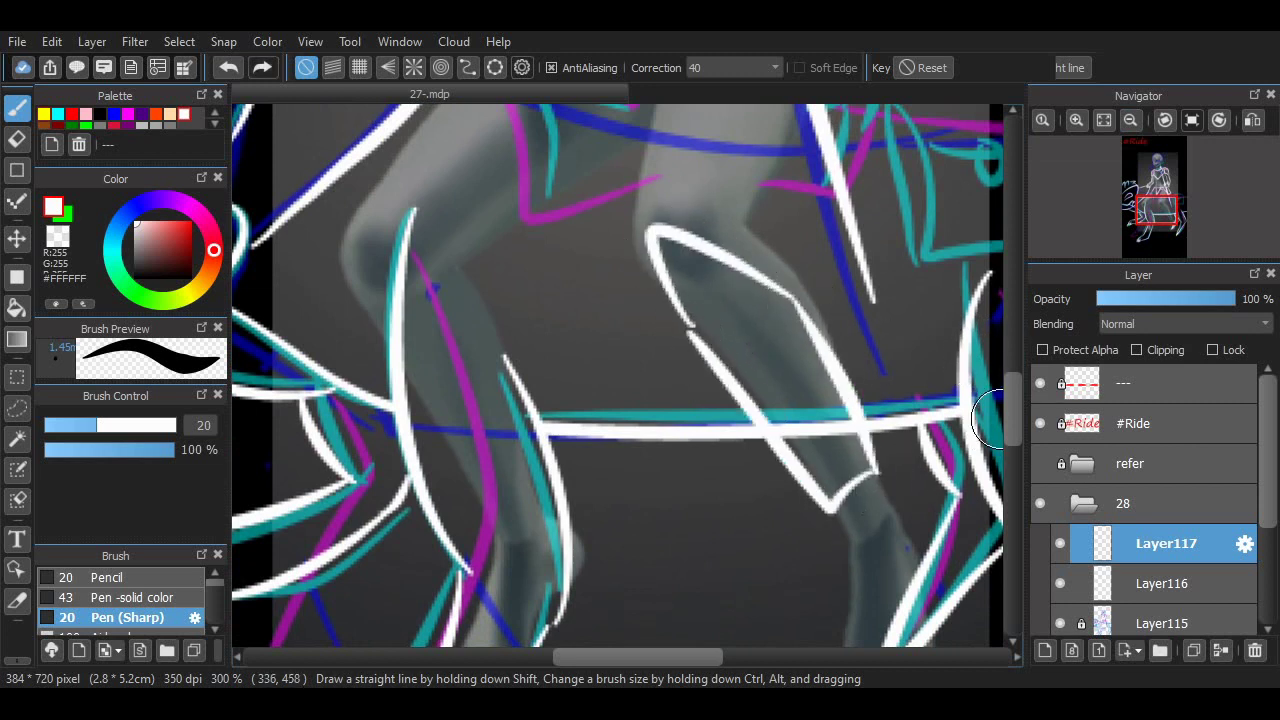
Step: Draw the ankle and laced shoe in white below the shin guard on the spear side
scroll(988, 418, "down", 3)
mouse_move(848, 424)
left_mouse_down()
mouse_move(888, 404)
mouse_move(871, 434)
mouse_move(896, 410)
mouse_move(875, 545)
left_mouse_up()
key("ctrl+z")
key("ctrl+z")
key("ctrl+z")
mouse_move(848, 396)
left_mouse_down()
mouse_move(905, 510)
mouse_move(854, 436)
mouse_move(850, 390)
mouse_move(868, 356)
mouse_move(871, 529)
left_mouse_up()
Step: Erase the mount's belly line where it crosses the rider's shin guard, on the mount's line layer below
key("e")
key("ctrl+Down")
scroll(830, 470, "up", 3)
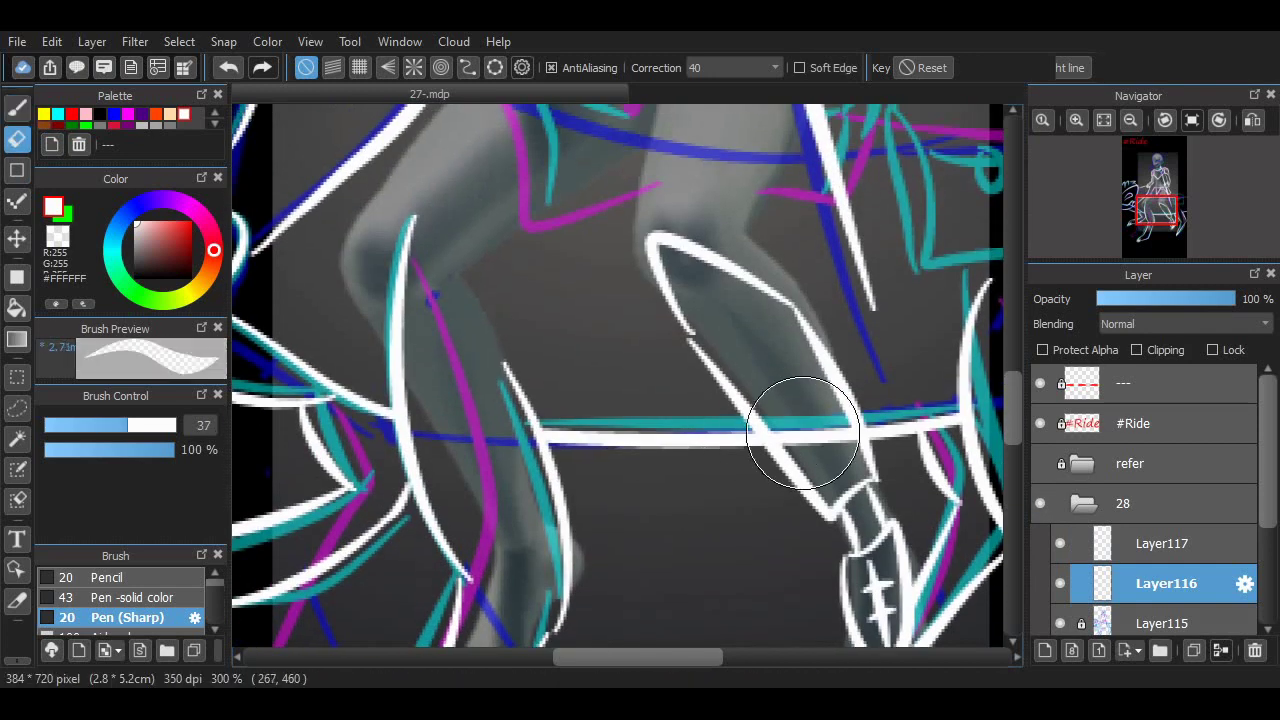
scroll(700, 297, "up", 5)
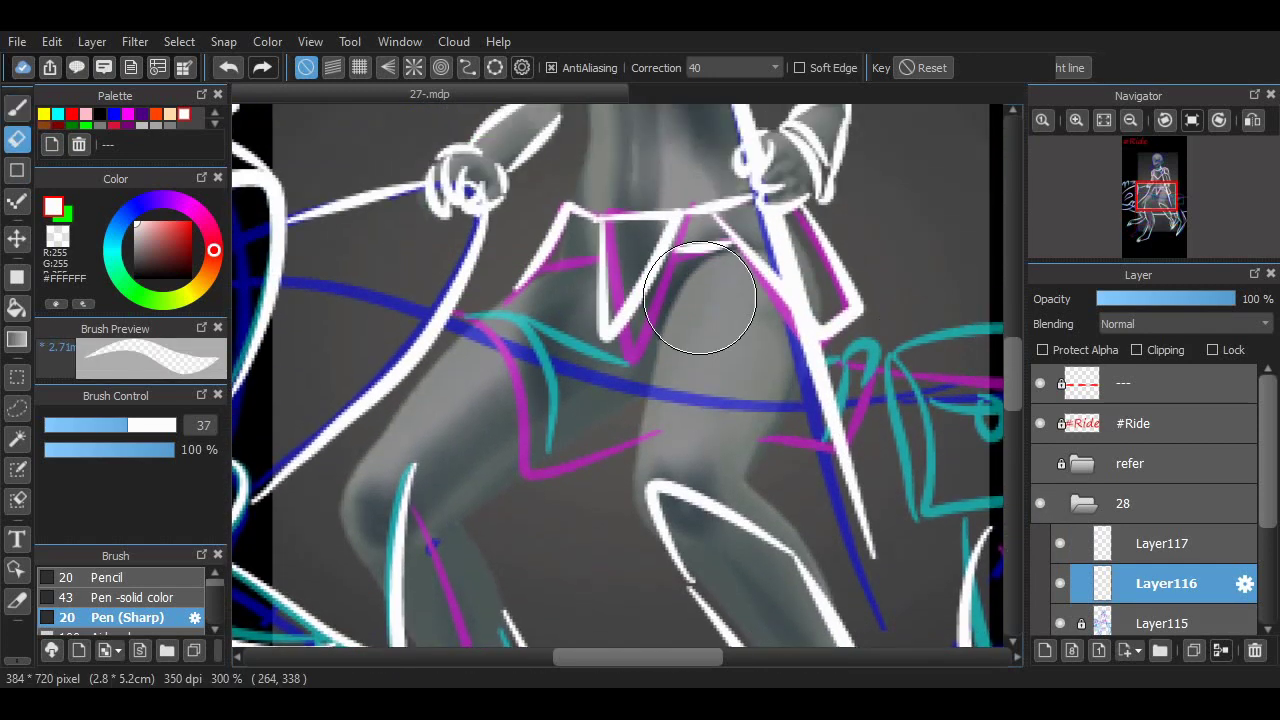
Step: On the armour layer, outline the thigh and the back of the knee on the rider's spear-side leg in white
key("b")
key("alt+bracketright")
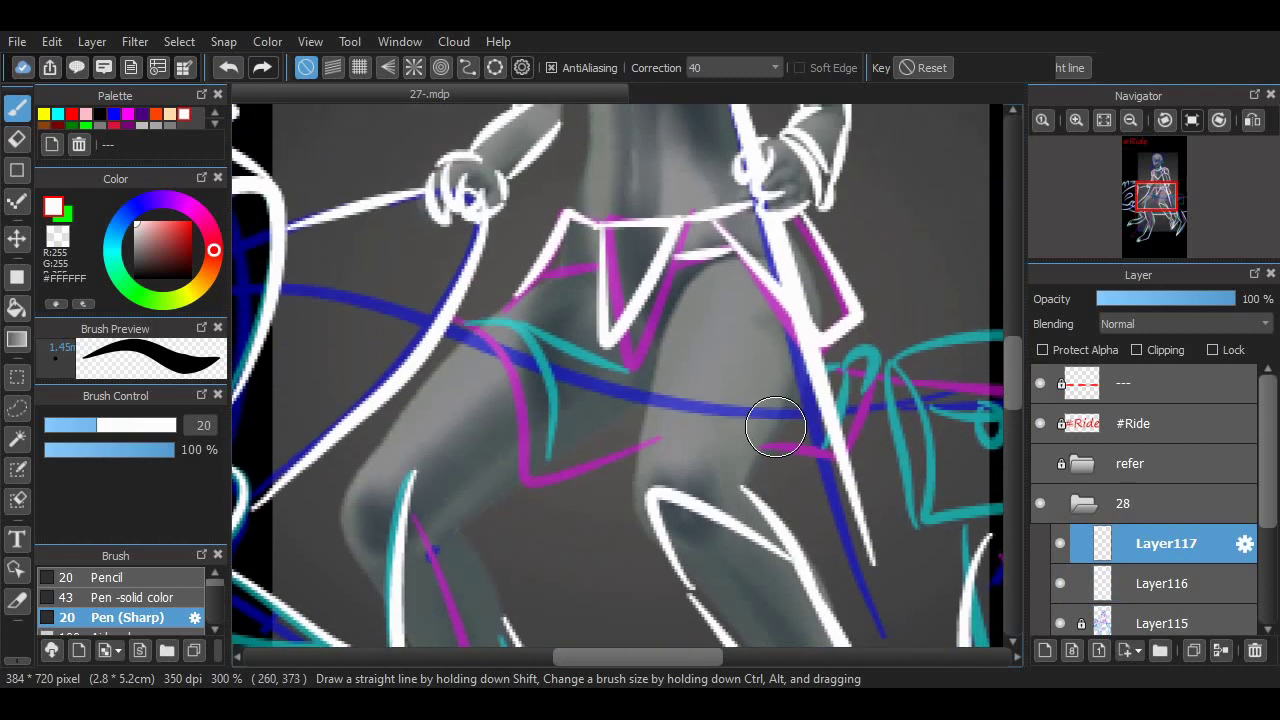
left_click_drag(683, 290, 645, 470)
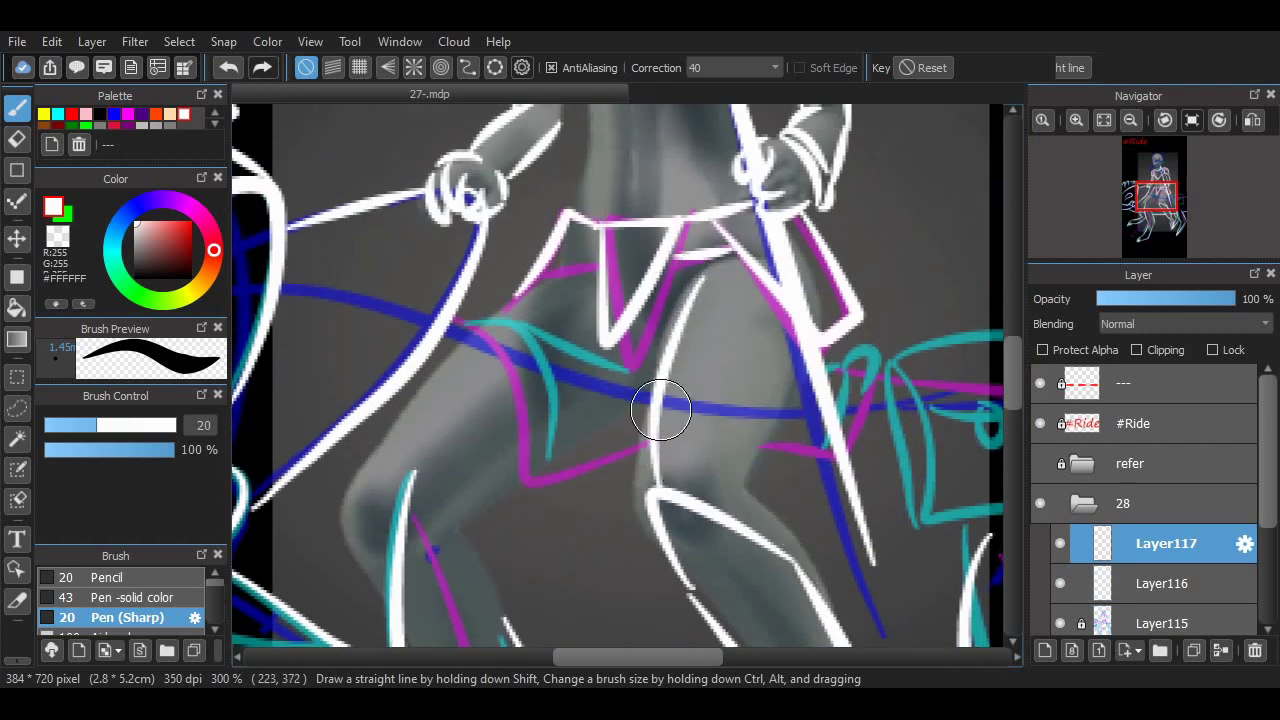
mouse_move(792, 345)
left_mouse_down()
mouse_move(747, 485)
mouse_move(805, 572)
left_mouse_up()
key("ctrl+z")
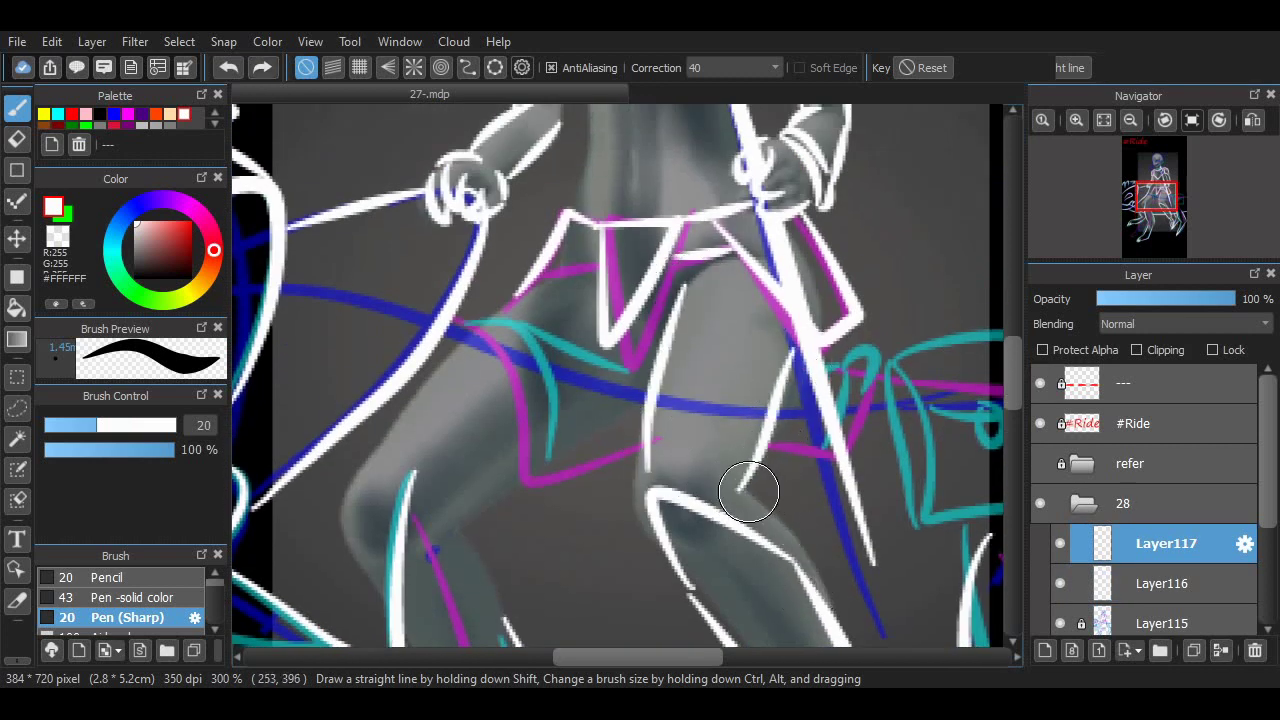
left_click_drag(745, 488, 808, 578)
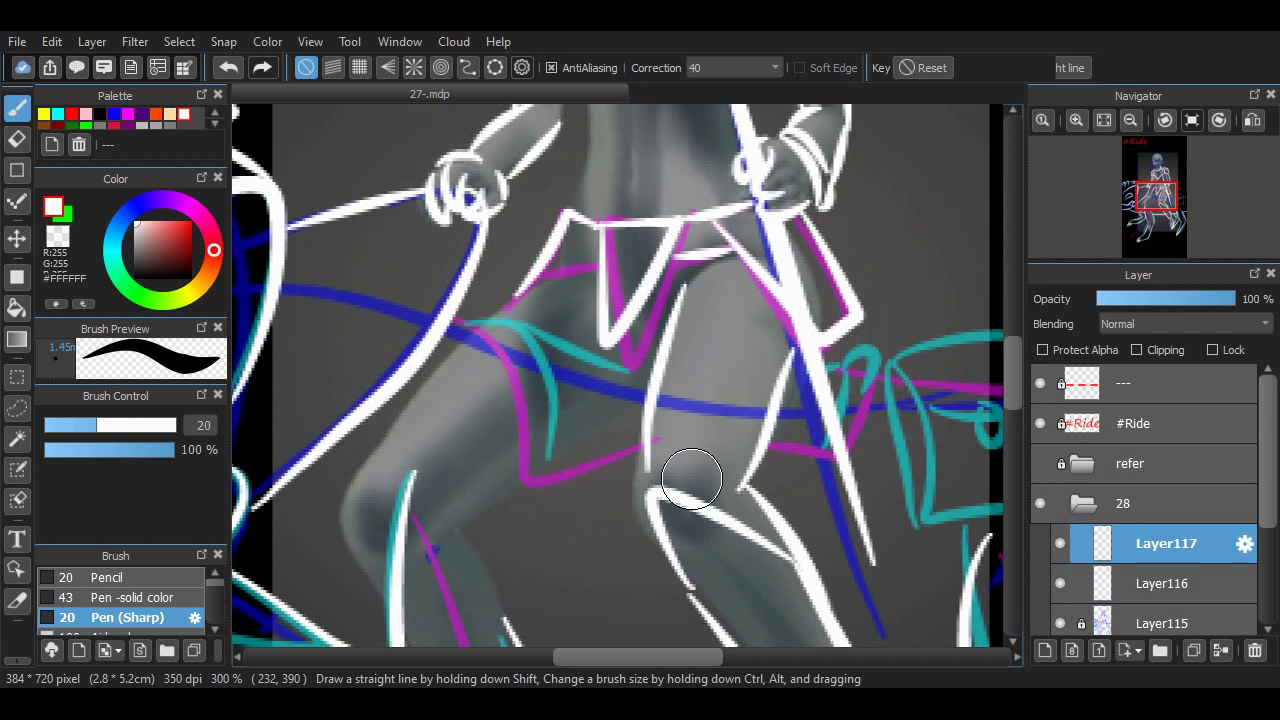
Step: Trace the mount's back line to the saddle and the angular saddle cloth edges around the rider's thighs in white
mouse_move(615, 622)
left_mouse_down()
mouse_move(763, 630)
mouse_move(705, 632)
left_mouse_up()
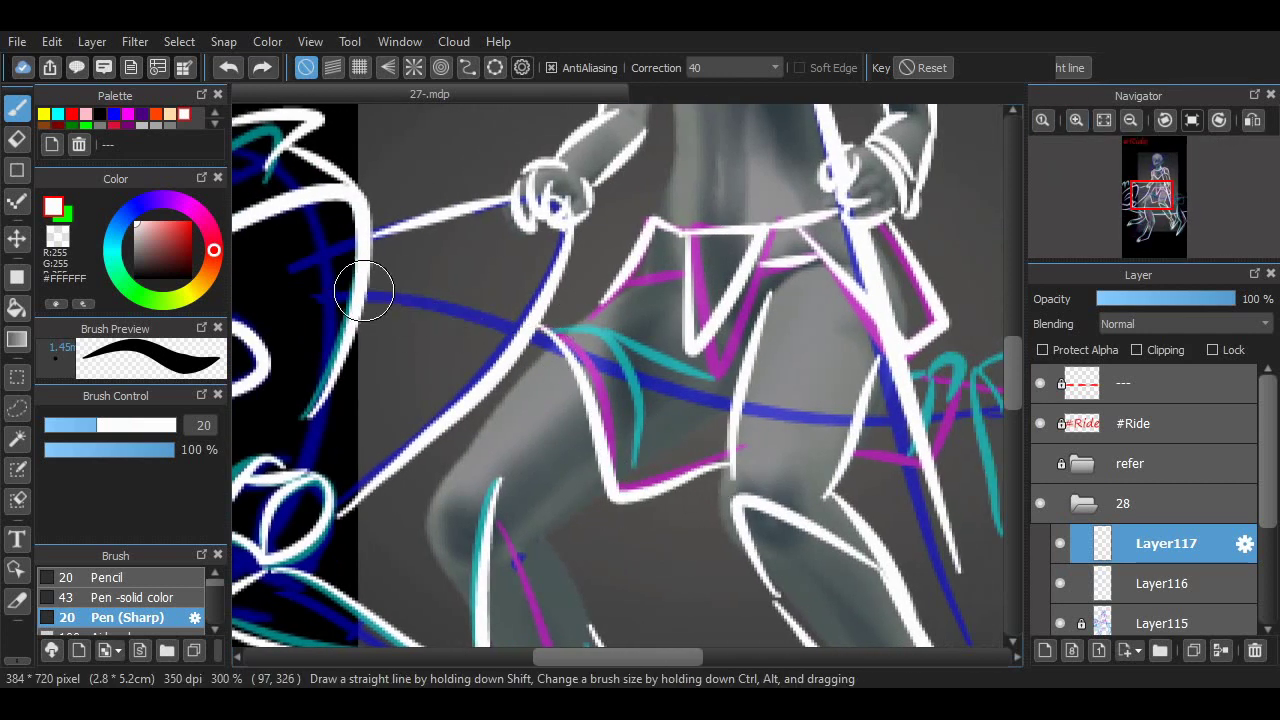
left_click_drag(366, 294, 702, 351)
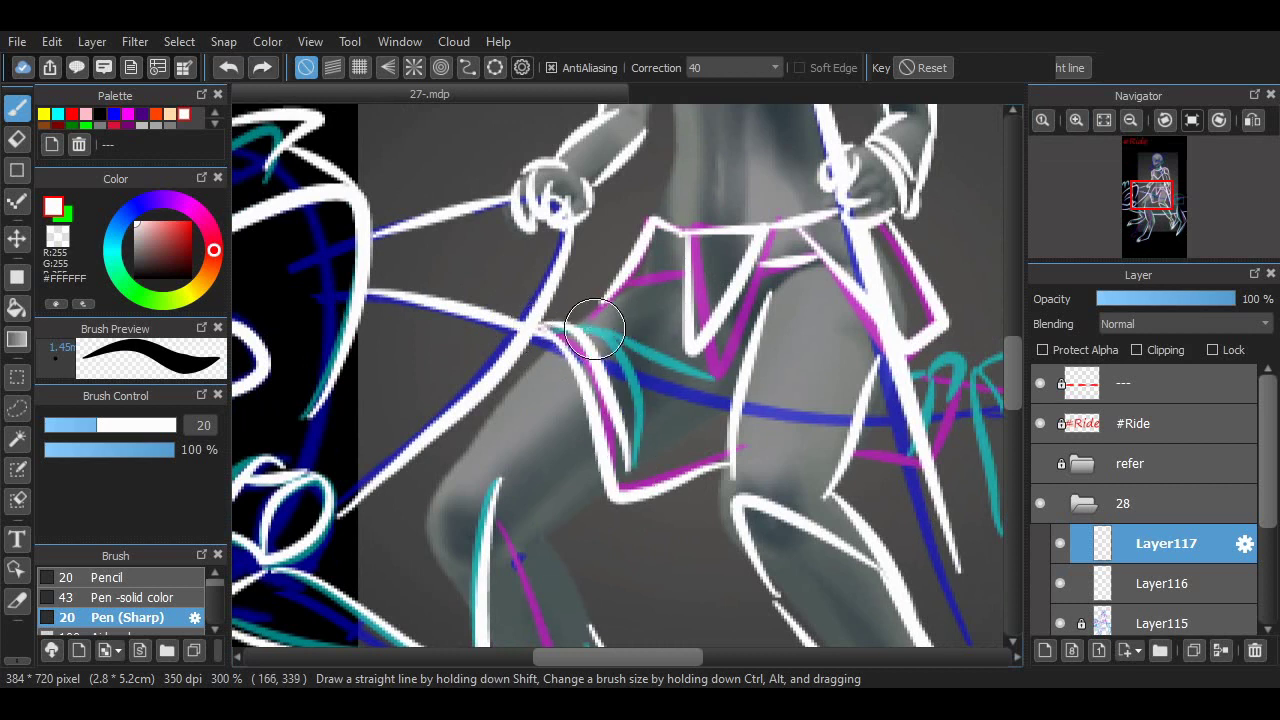
mouse_move(685, 271)
left_mouse_down()
mouse_move(612, 300)
mouse_move(628, 318)
mouse_move(395, 320)
left_mouse_up()
key("ctrl+z")
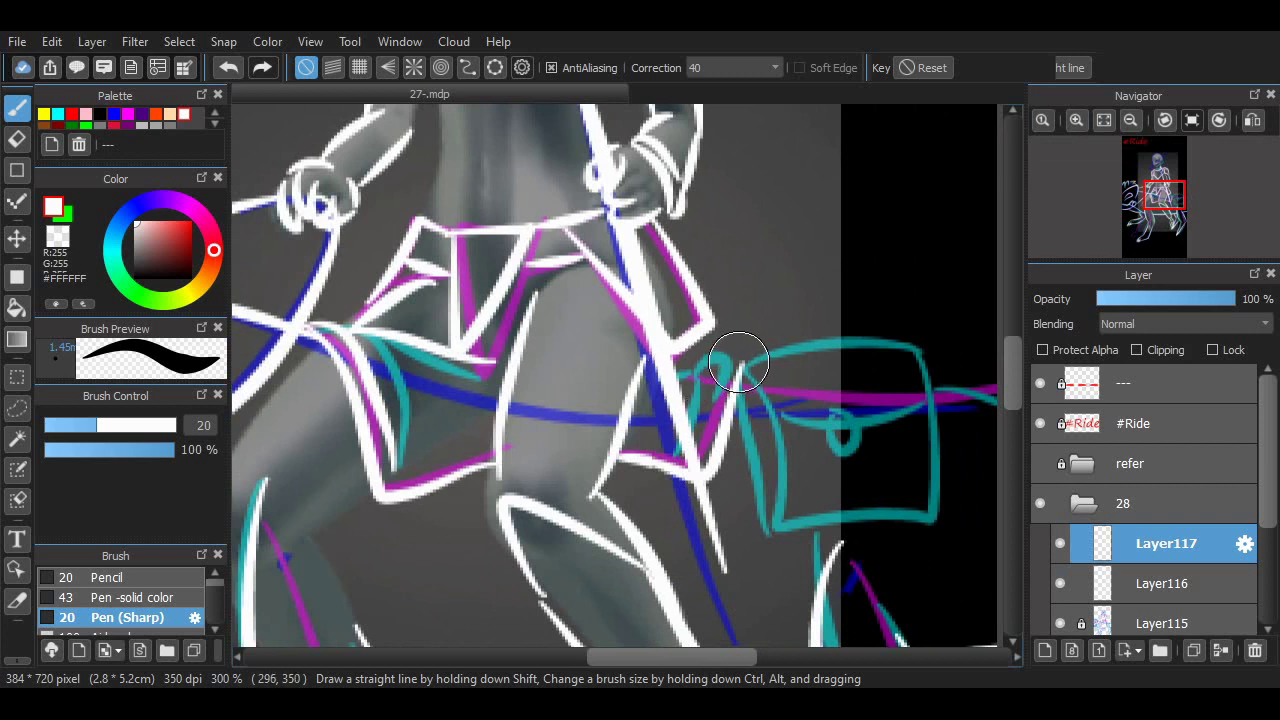
Step: Draw the looped strap behind the saddle and the front side and base of the saddlebag in white
left_click_drag(740, 352, 702, 428)
mouse_move(748, 356)
left_mouse_down()
mouse_move(778, 522)
mouse_move(790, 515)
mouse_move(780, 525)
mouse_move(932, 515)
left_mouse_up()
key("ctrl+z")
key("ctrl+z")
Step: Complete the saddlebag in white with its top edge, rear side, curved flap and round clasp
left_click_drag(755, 352, 918, 326)
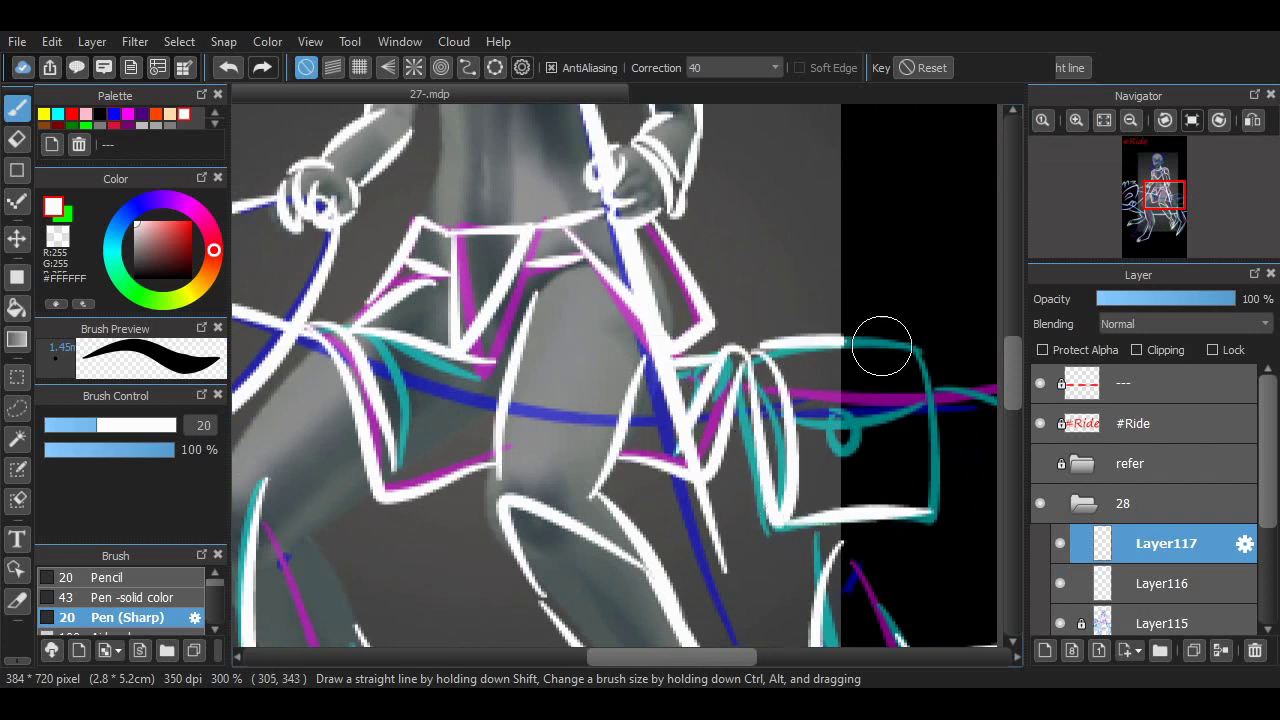
key("ctrl+z")
mouse_move(755, 352)
left_mouse_down()
mouse_move(935, 415)
mouse_move(935, 512)
mouse_move(914, 343)
mouse_move(935, 512)
left_mouse_up()
key("ctrl+z")
key("ctrl+z")
key("ctrl+z")
left_click_drag(928, 345, 930, 498)
mouse_move(935, 410)
left_mouse_down()
mouse_move(843, 429)
mouse_move(920, 380)
left_mouse_up()
key("ctrl+z")
key("ctrl+z")
mouse_move(830, 428)
left_mouse_down()
mouse_move(890, 424)
mouse_move(850, 440)
left_mouse_up()
key("ctrl+0")
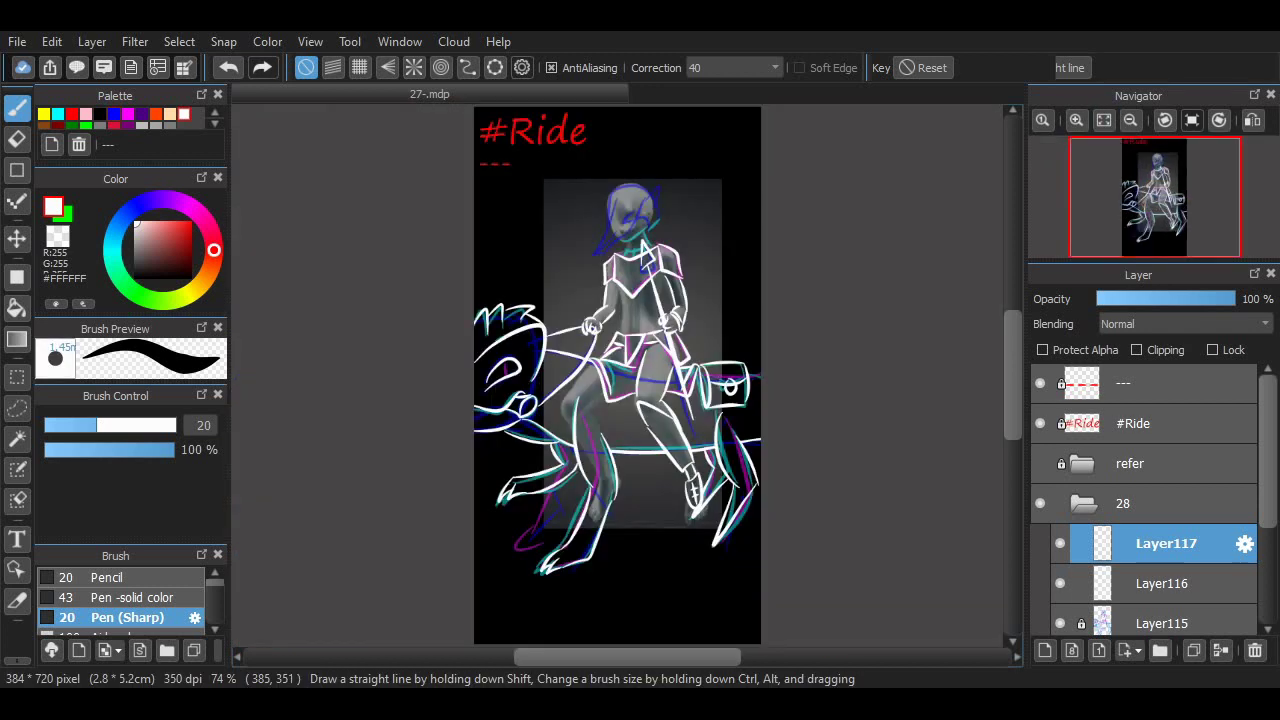
Step: Toggle the visibility of the coloured rough and the figure reference to check the white line art
left_click(1060, 623)
scroll(1150, 550, "down", 2)
left_click(1060, 589)
left_click(1060, 589)
left_click(1060, 549)
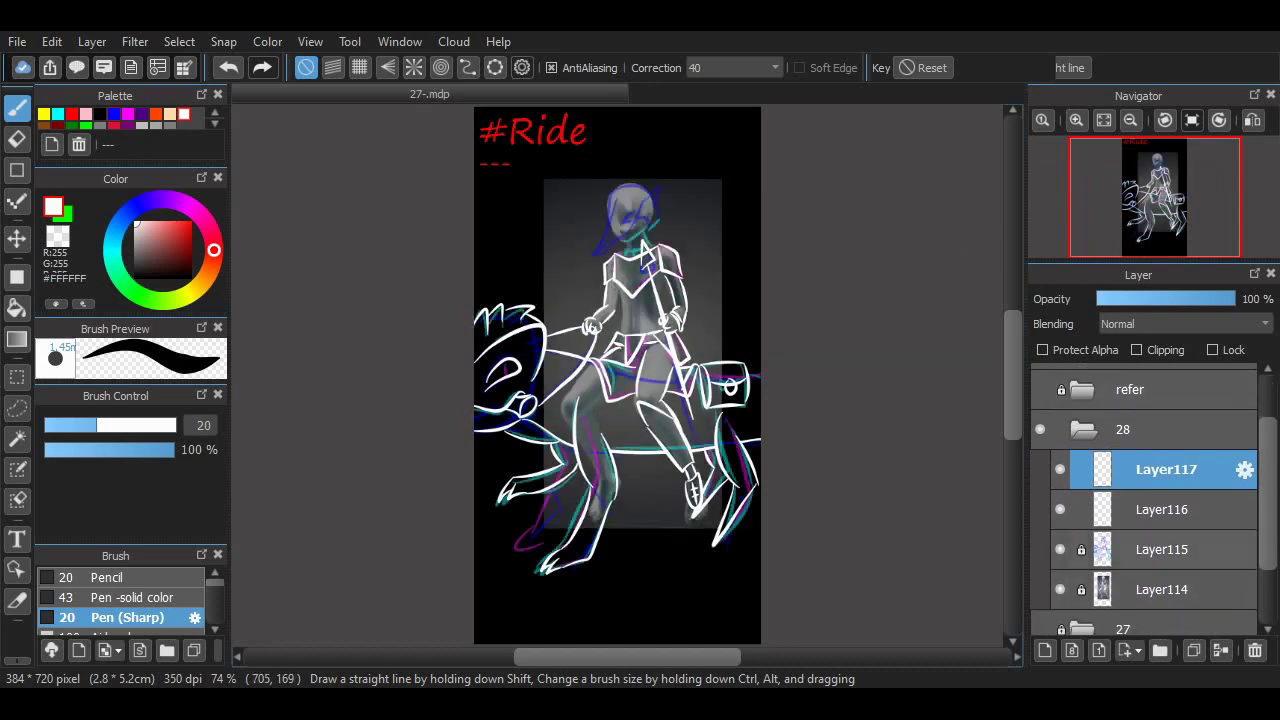
Step: Draw both sides of the rider's torso in white between the chest plate and the waistband
scroll(617, 299, "up", 5)
scroll(636, 362, "up", 2)
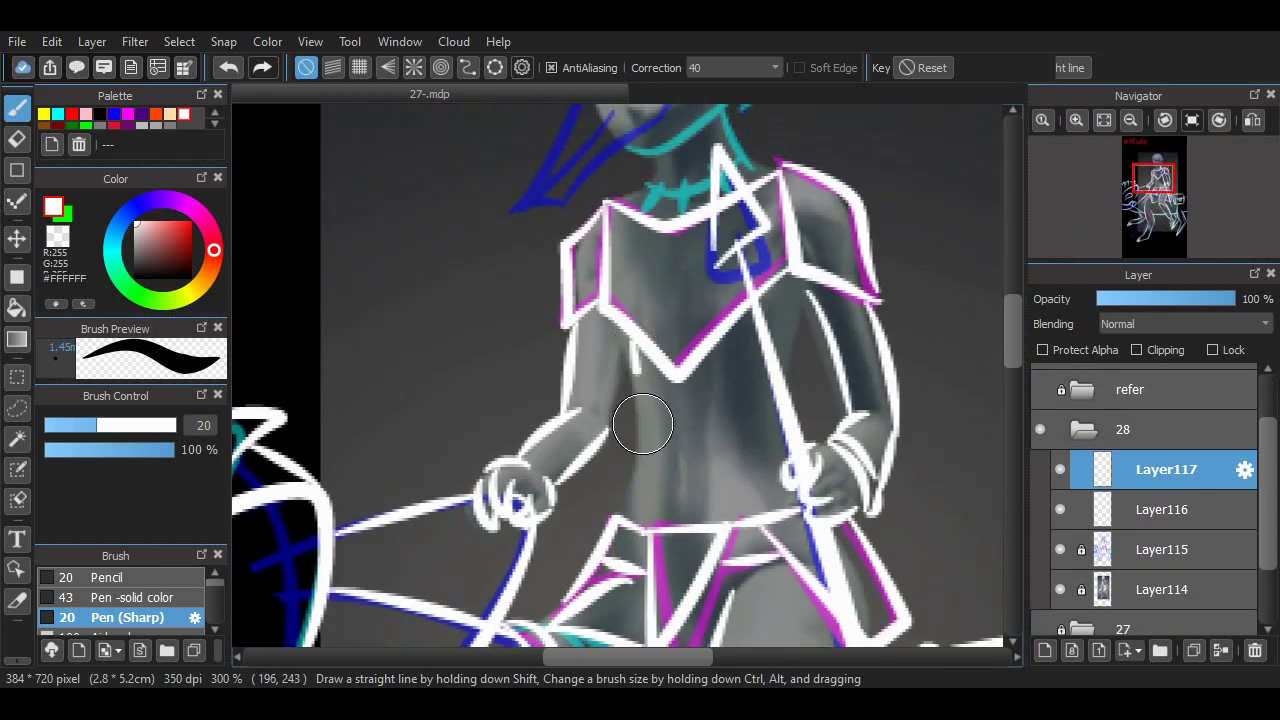
mouse_move(643, 424)
left_mouse_down()
mouse_move(651, 366)
mouse_move(612, 525)
left_mouse_up()
key("ctrl+z")
key("ctrl+z")
mouse_move(794, 286)
left_mouse_down()
mouse_move(806, 507)
mouse_move(814, 443)
left_mouse_up()
mouse_move(660, 346)
left_mouse_down()
mouse_move(603, 428)
mouse_move(631, 374)
left_mouse_up()
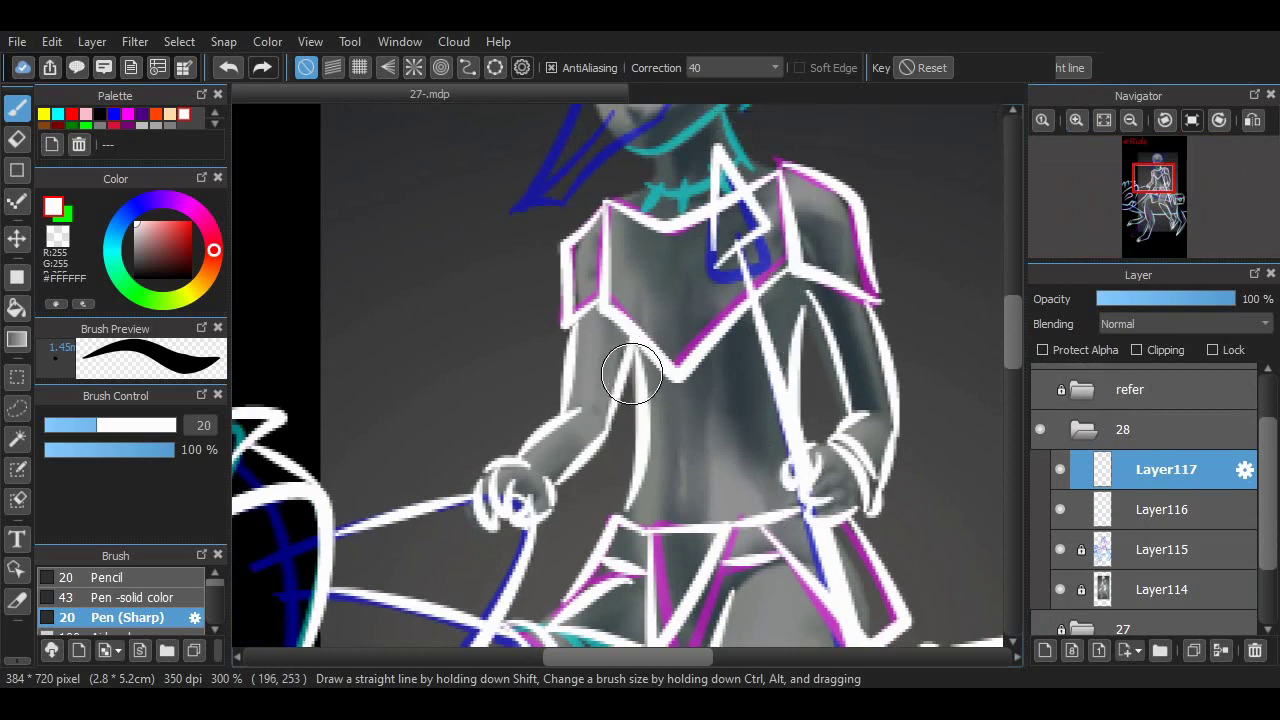
scroll(988, 347, "down", 1)
scroll(988, 347, "up", 4)
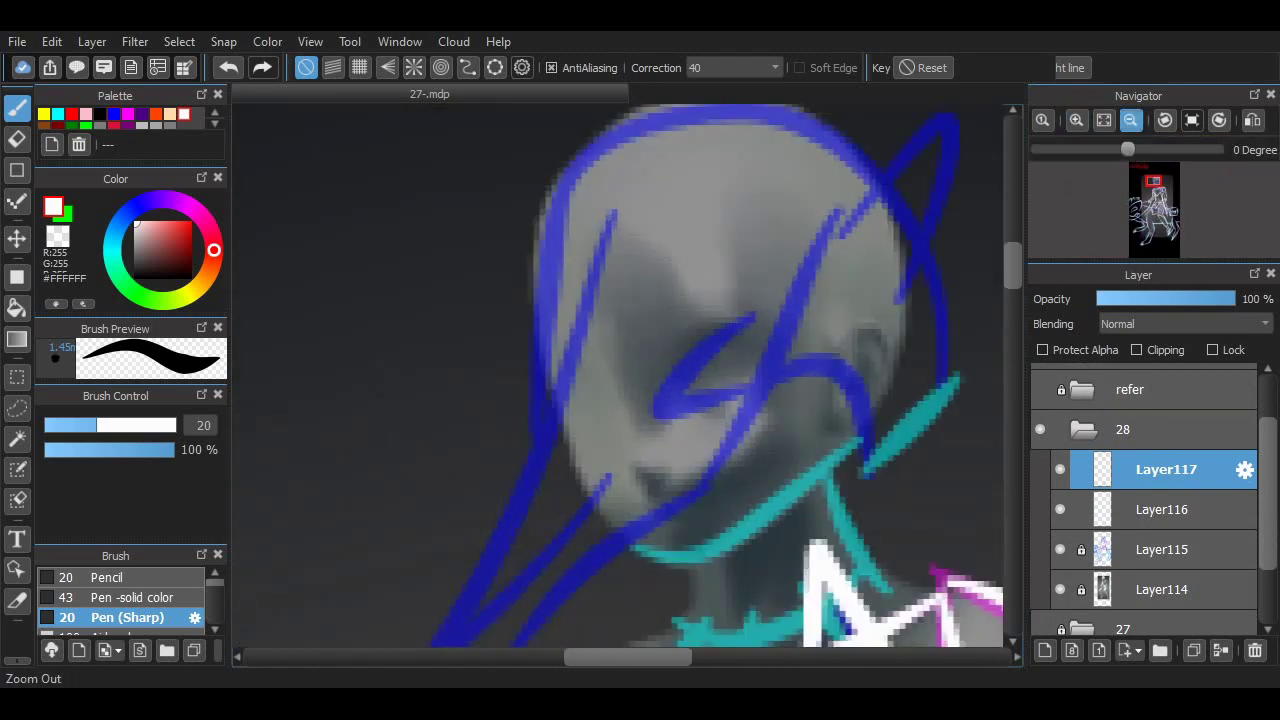
scroll(937, 380, "up", 1)
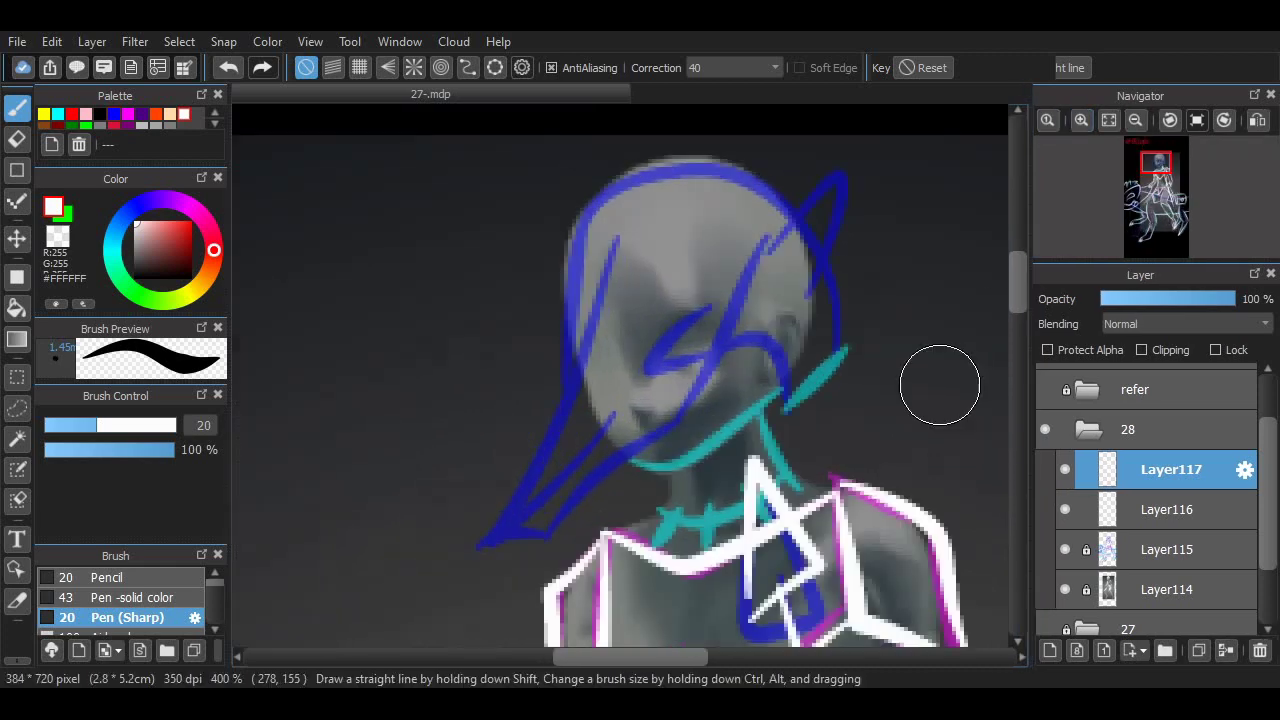
key("e")
key("ctrl+z")
key("ctrl+y")
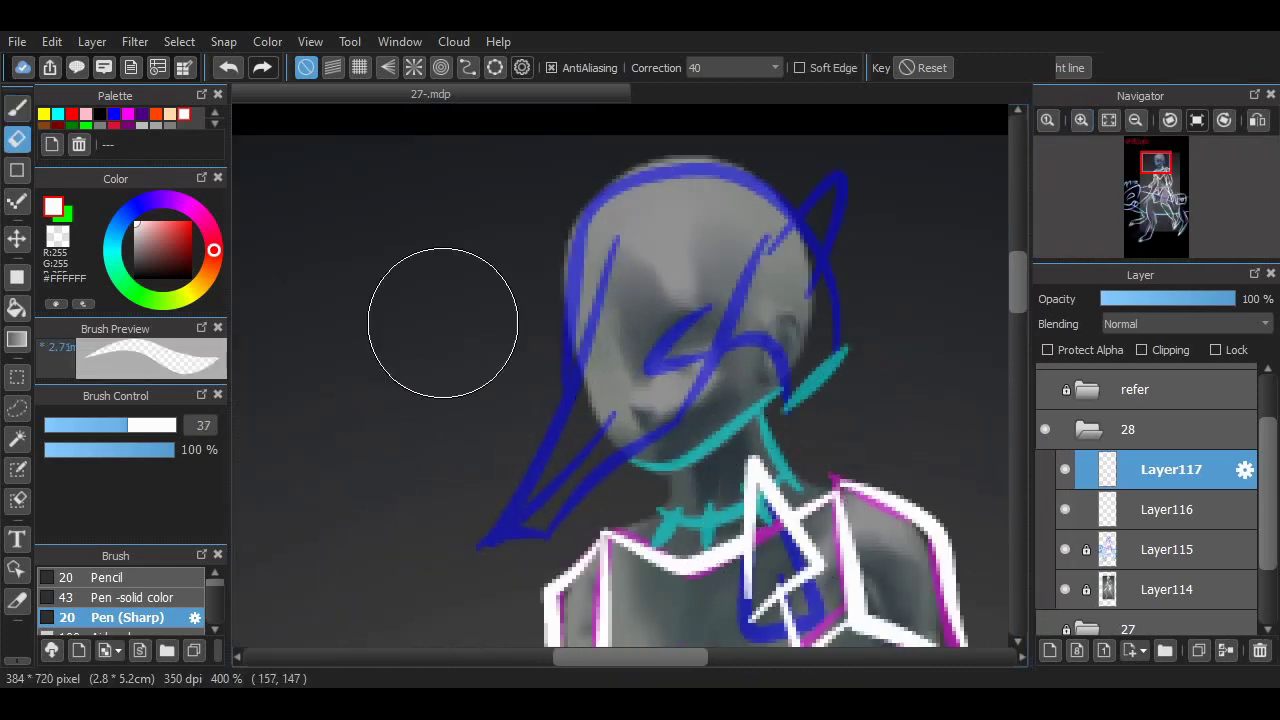
scroll(630, 385, "up", 3)
scroll(630, 385, "down", 4)
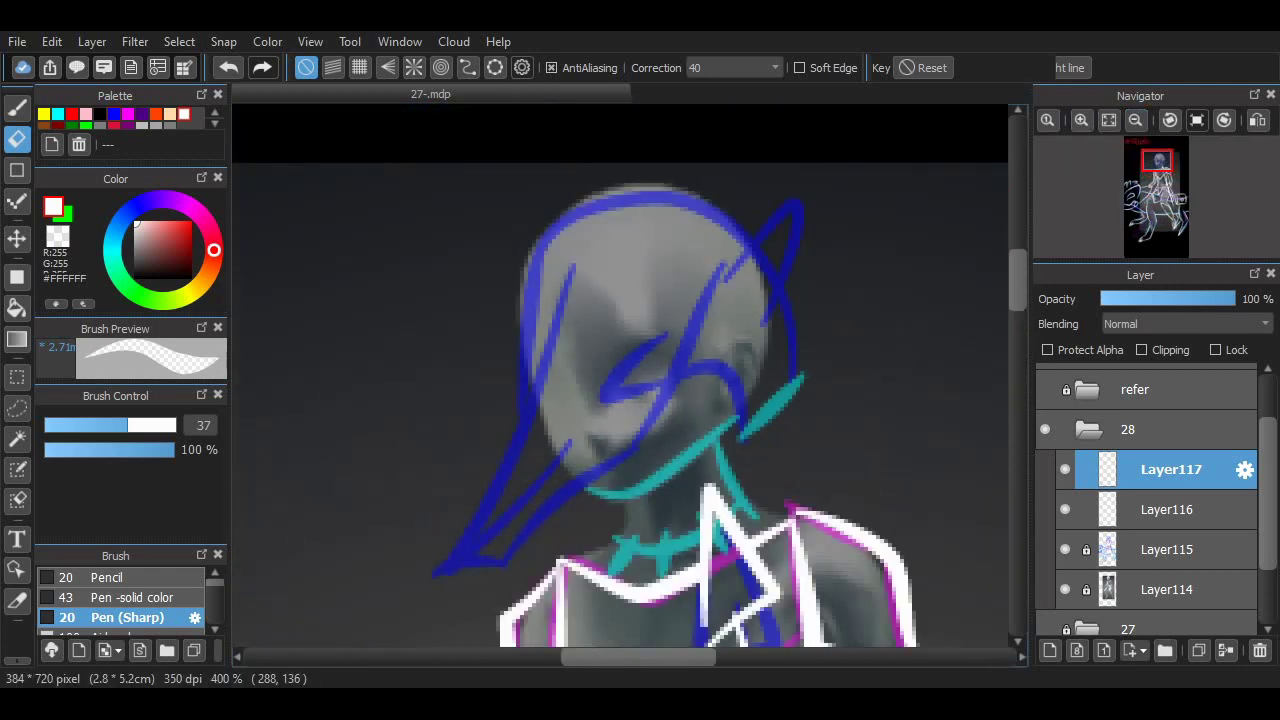
scroll(630, 385, "down", 1)
key("b")
left_click_drag(345, 342, 452, 322)
key("ctrl+z")
left_click_drag(612, 456, 735, 427)
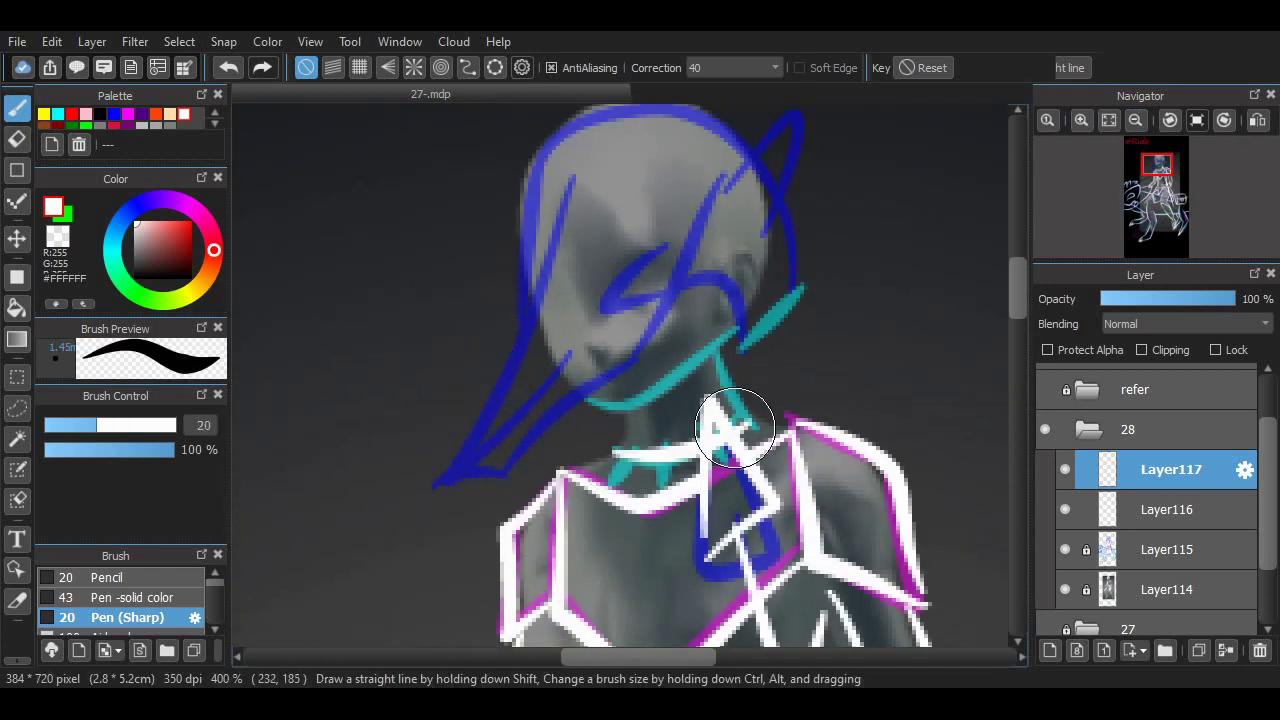
key("ctrl+z")
Step: Outline the rider's beaked head in white, from the pointed tip along the lower edge and over the rounded crown
mouse_move(442, 484)
left_mouse_down()
mouse_move(529, 436)
mouse_move(518, 468)
mouse_move(701, 273)
mouse_move(797, 298)
left_mouse_up()
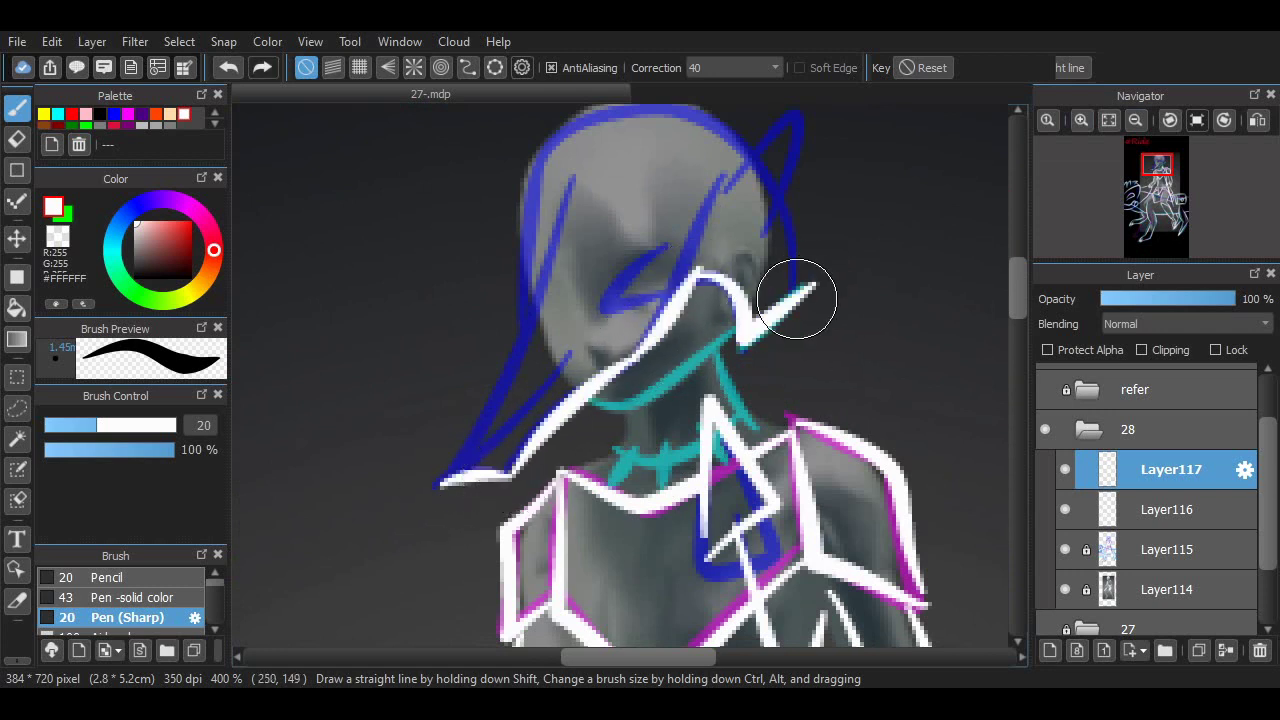
left_click_drag(442, 482, 578, 208)
scroll(933, 323, "up", 3)
left_click_drag(519, 345, 729, 214)
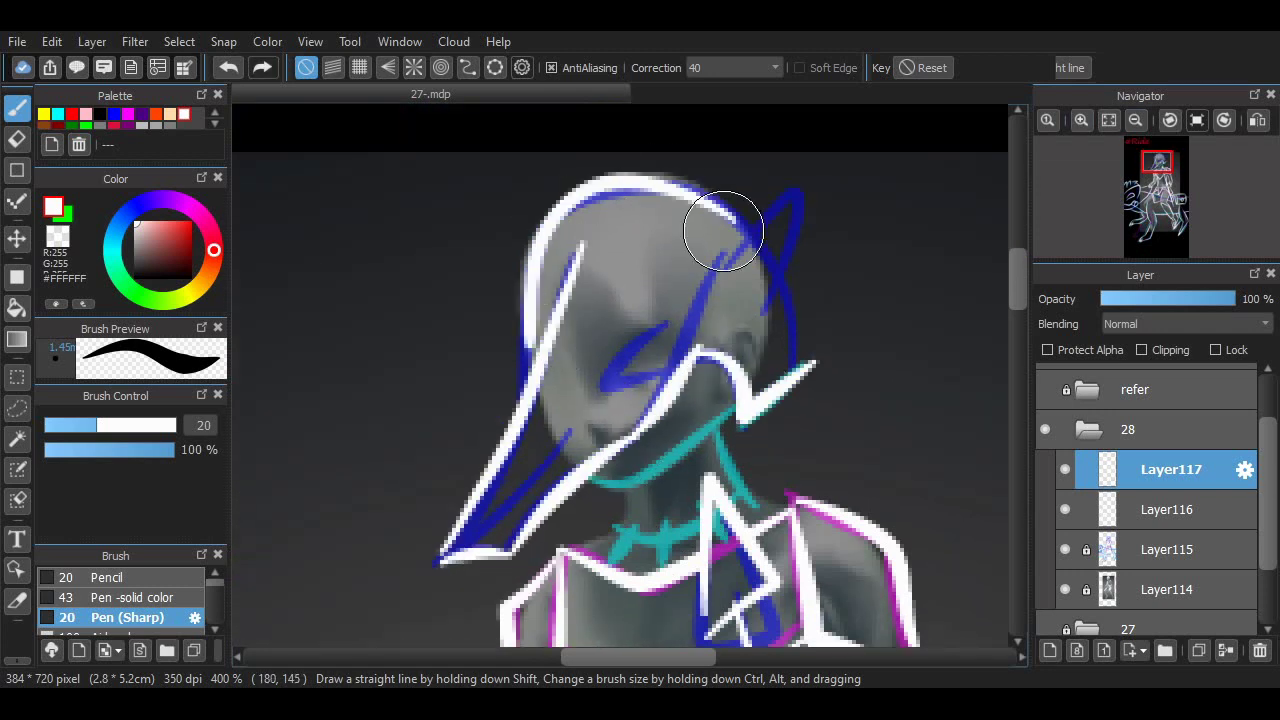
key("ctrl+z")
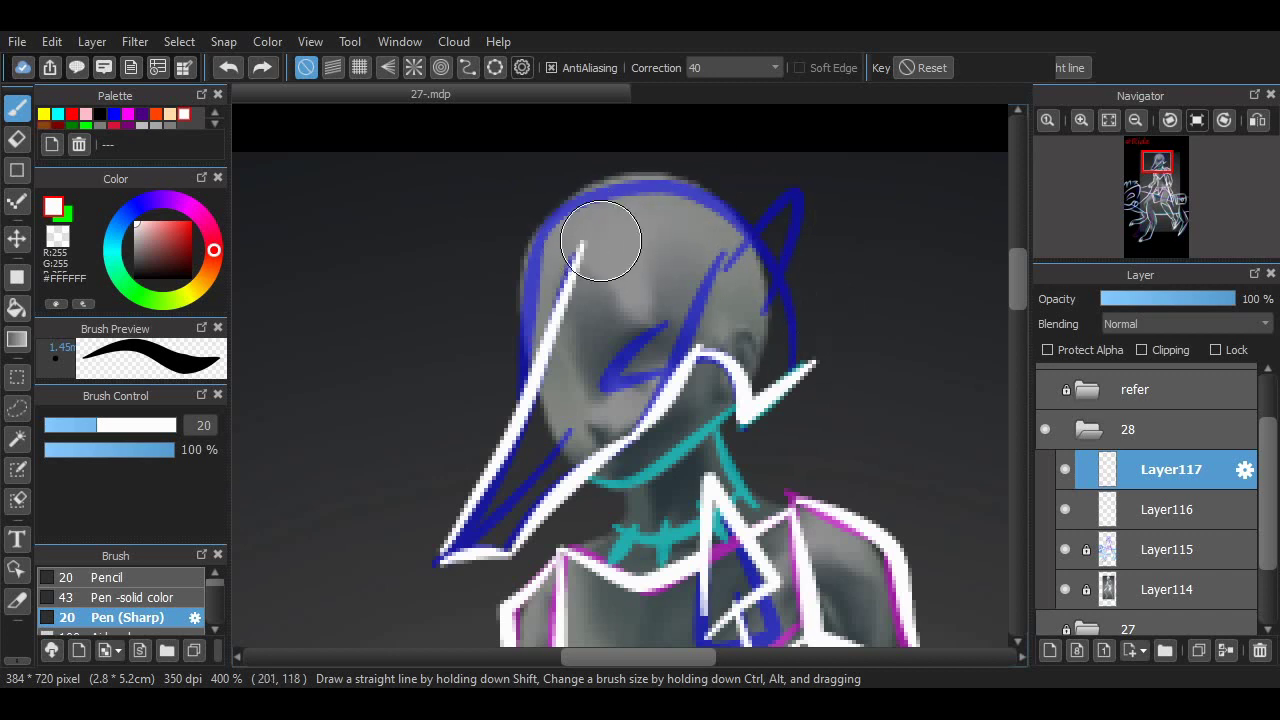
key("ctrl+z")
mouse_move(445, 555)
left_mouse_down()
mouse_move(560, 250)
mouse_move(760, 380)
mouse_move(814, 277)
mouse_move(790, 370)
left_mouse_up()
key("ctrl+z")
Step: Draw the angular eye marking on the beaked head and trace the jaw and neck lines below it in white
left_click_drag(605, 380, 668, 344)
scroll(999, 340, "up", 2)
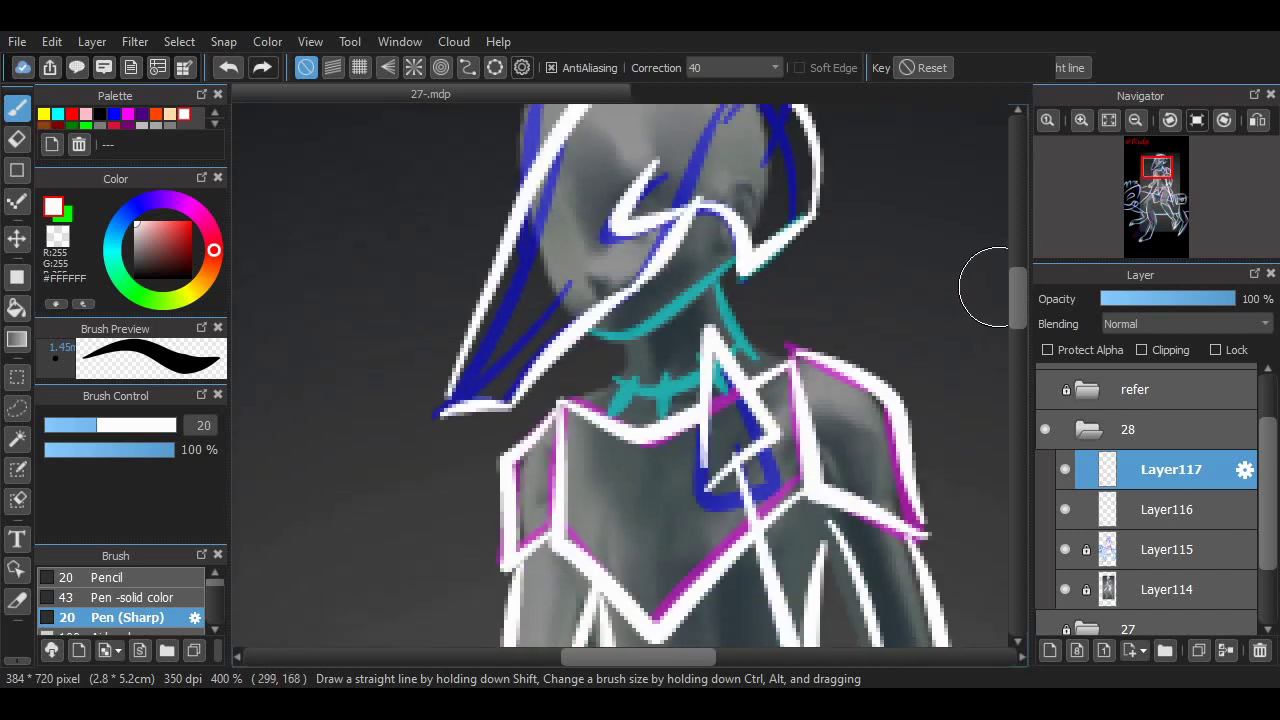
scroll(630, 376, "up", 2)
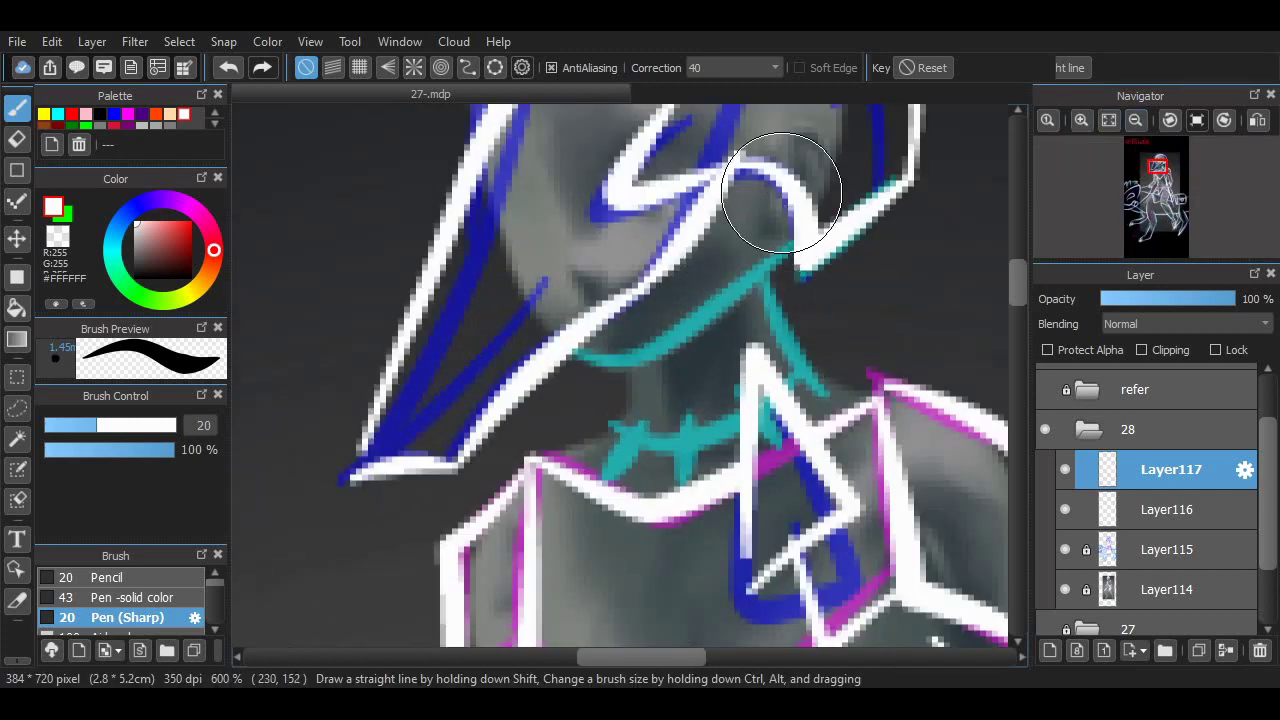
mouse_move(588, 347)
left_mouse_down()
mouse_move(645, 360)
mouse_move(610, 434)
mouse_move(545, 453)
mouse_move(544, 468)
mouse_move(654, 441)
mouse_move(760, 385)
left_mouse_up()
left_click(1135, 119)
key("ctrl+z")
key("ctrl+y")
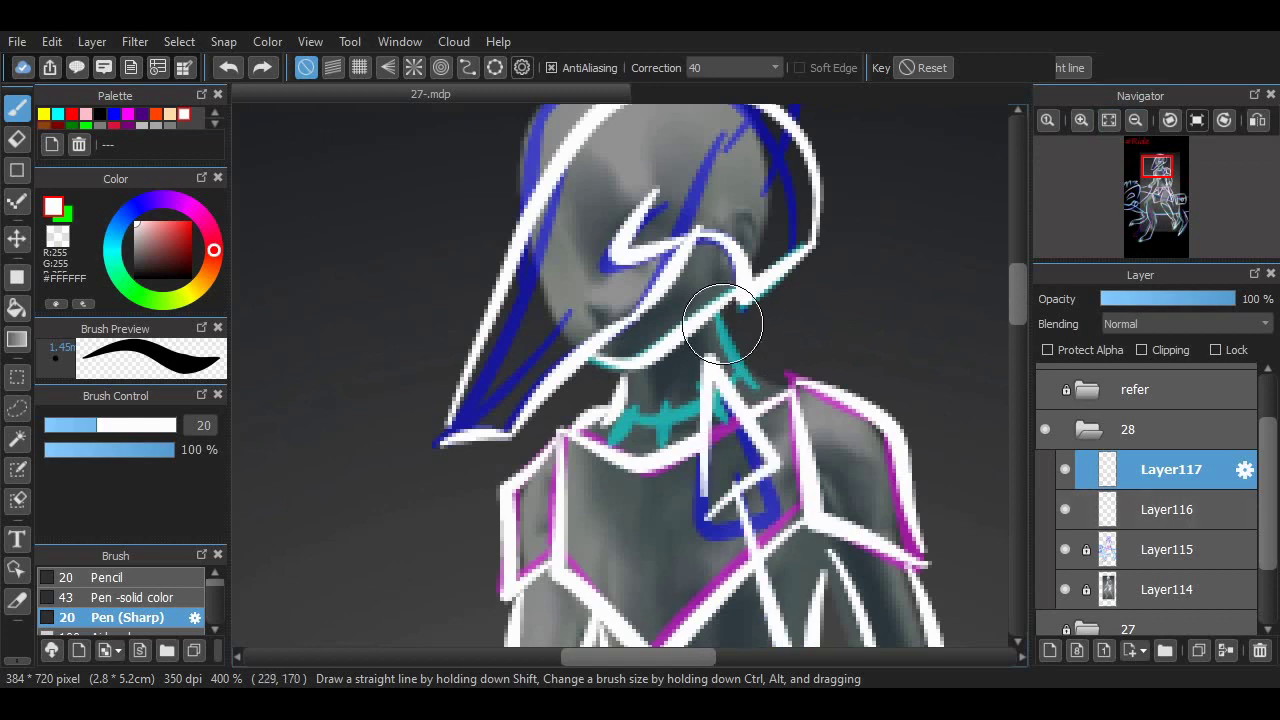
Step: Draw the collar band with short vertical marks around the rider's neck in white
left_click_drag(650, 372, 700, 410)
key("ctrl+z")
left_click_drag(630, 380, 715, 400)
Step: Hide the coloured rough and figure reference layers and show the whole canvas with only the white line art
key("e")
left_click(1065, 549)
left_click(1065, 589)
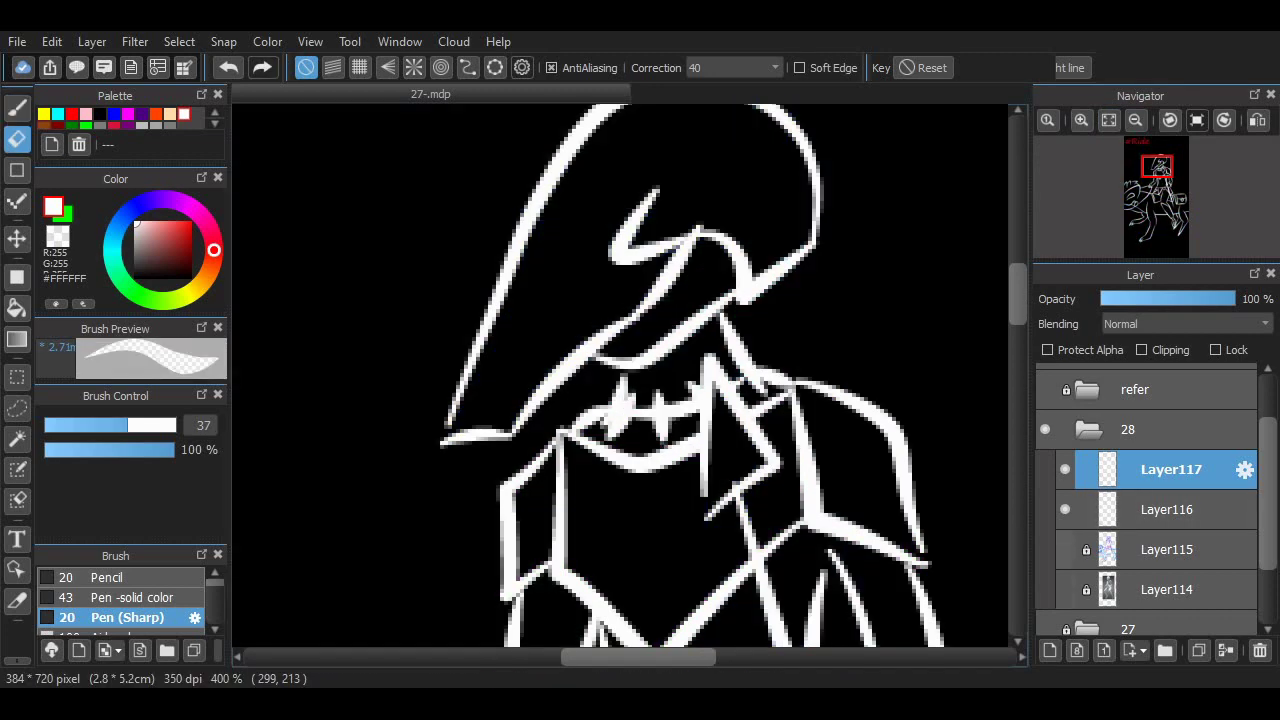
left_click_drag(1017, 295, 1017, 325)
scroll(1005, 293, "up", 5)
left_click(1109, 119)
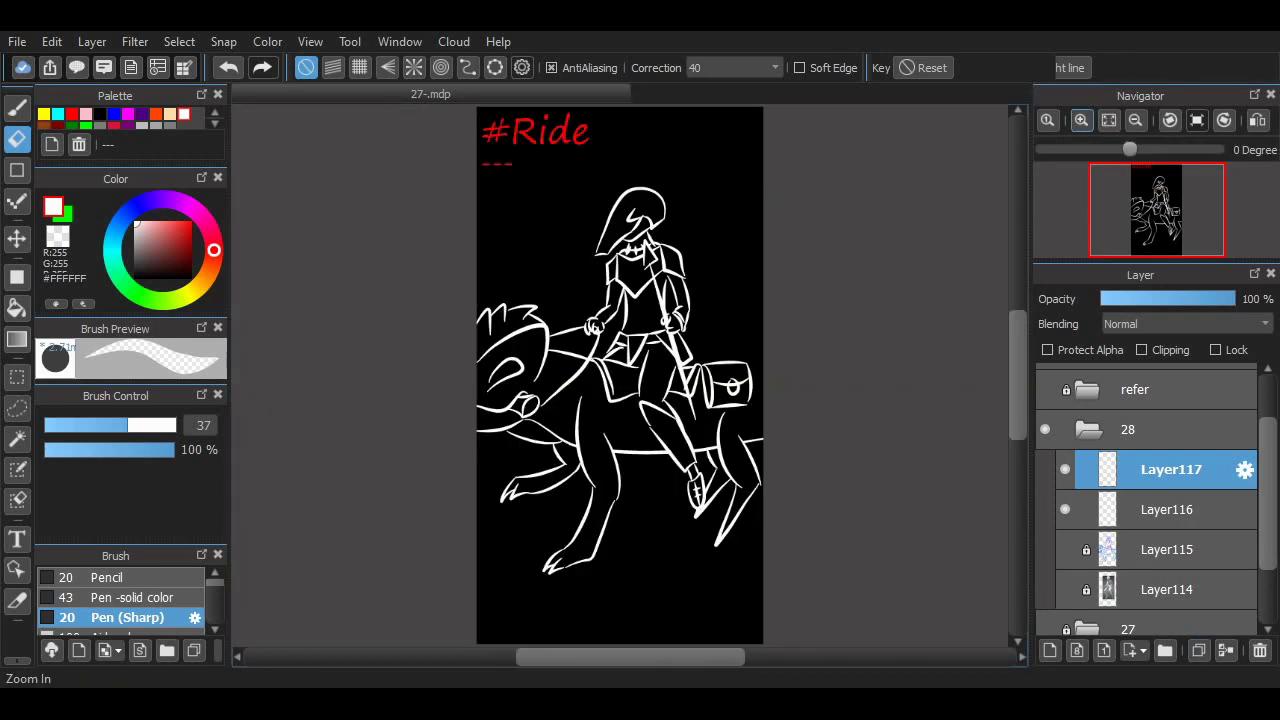
Step: Merge the rider's line-art layer Layer117 down into Layer116
left_click(1081, 119)
left_click(1081, 119)
left_click(1229, 650)
scroll(620, 376, "up", 3)
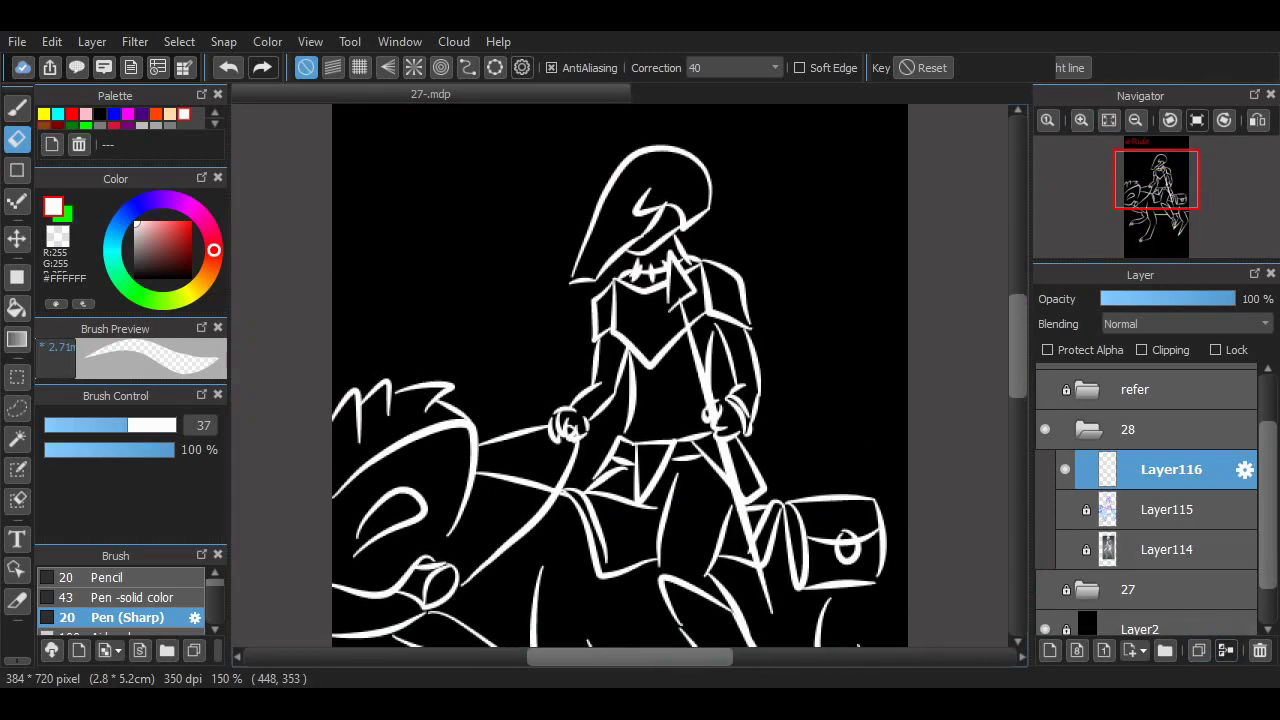
Step: Draw two pointed ears on top of the rider's head in white, on a new layer above the line art
key("ctrl+plus")
key("ctrl+z")
scroll(620, 376, "up", 2)
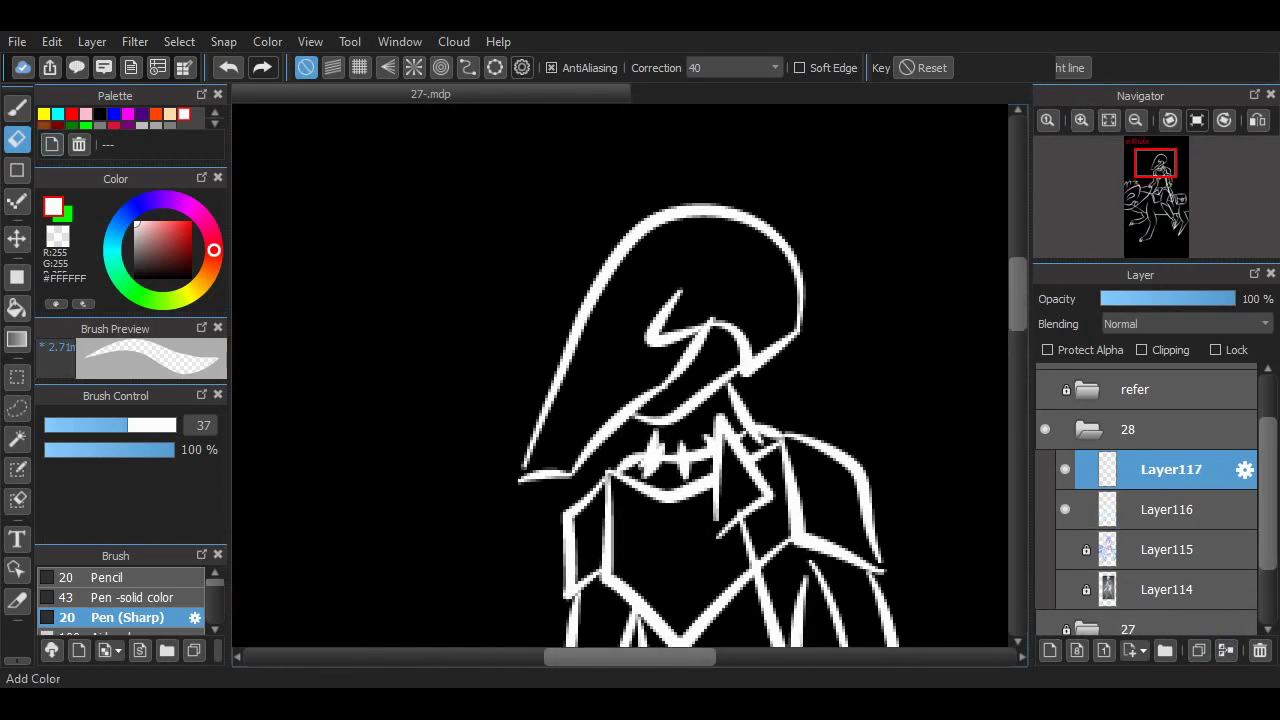
key("b")
mouse_move(716, 284)
left_mouse_down()
mouse_move(714, 163)
mouse_move(757, 271)
mouse_move(800, 318)
left_mouse_up()
key("ctrl+z")
key("ctrl+z")
key("ctrl+z")
left_click_drag(648, 208, 694, 209)
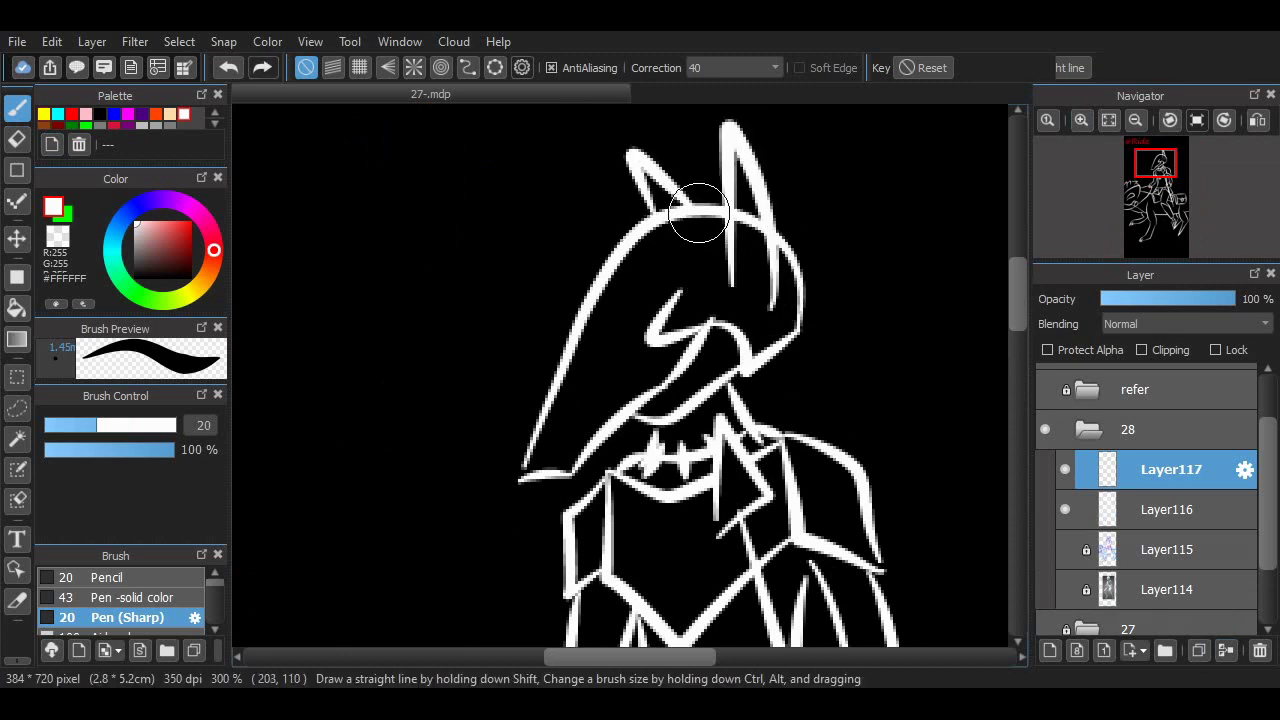
Step: Erase the crown line crossing the larger ear on Layer116 and merge the ears layer into it
left_click(16, 138)
left_click(1170, 509)
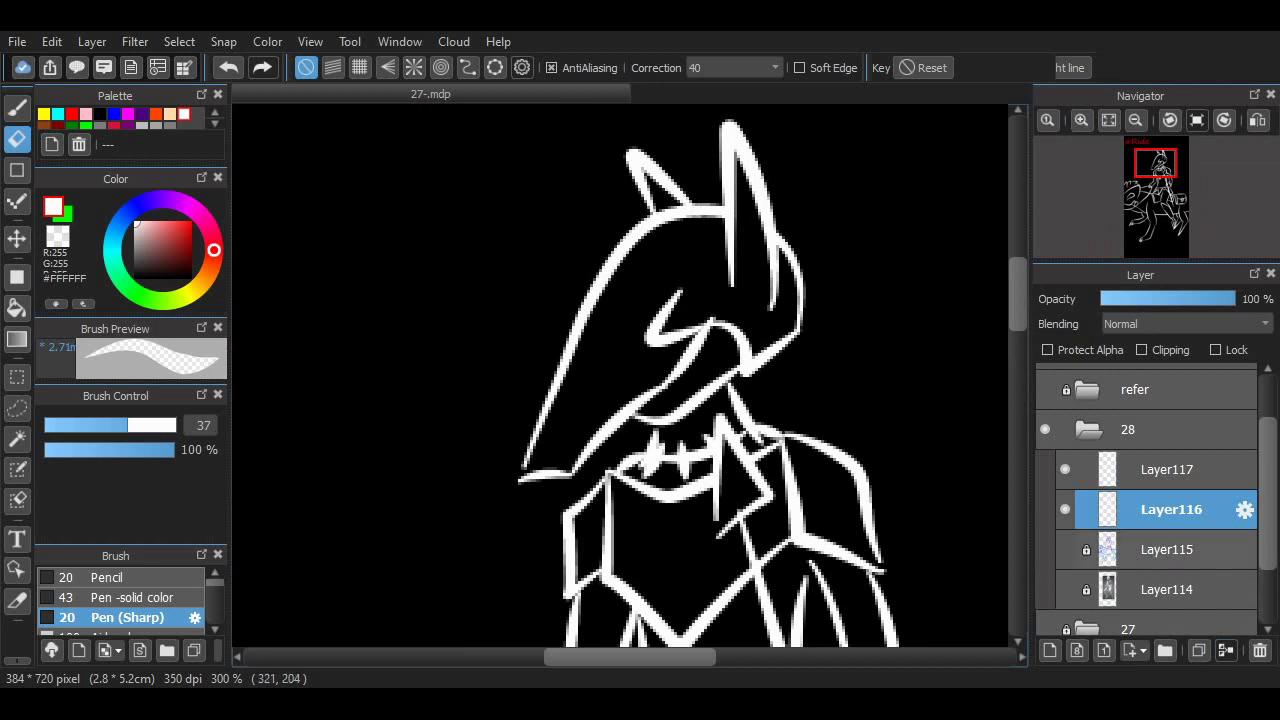
left_click(1226, 650)
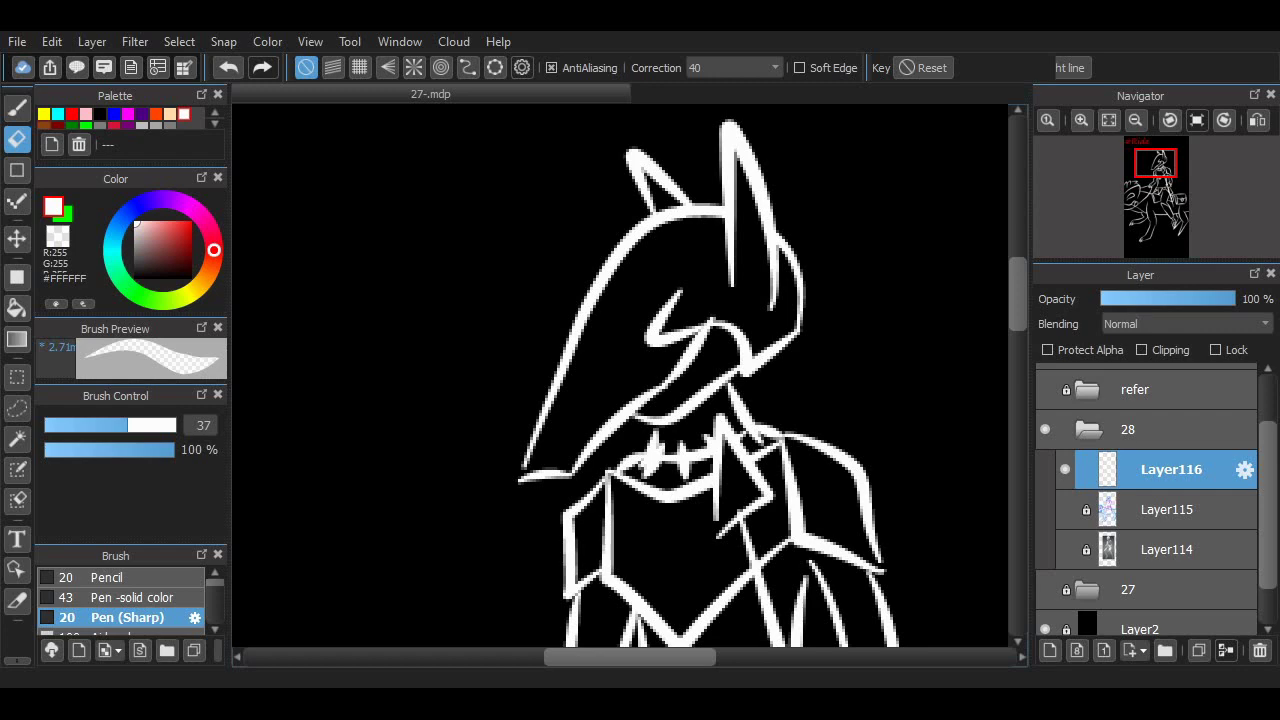
Step: Add a new layer, move it below the line art and draw a red slit pupil across the mount's eye
key("b")
left_click(1109, 120)
scroll(620, 385, "up", 3)
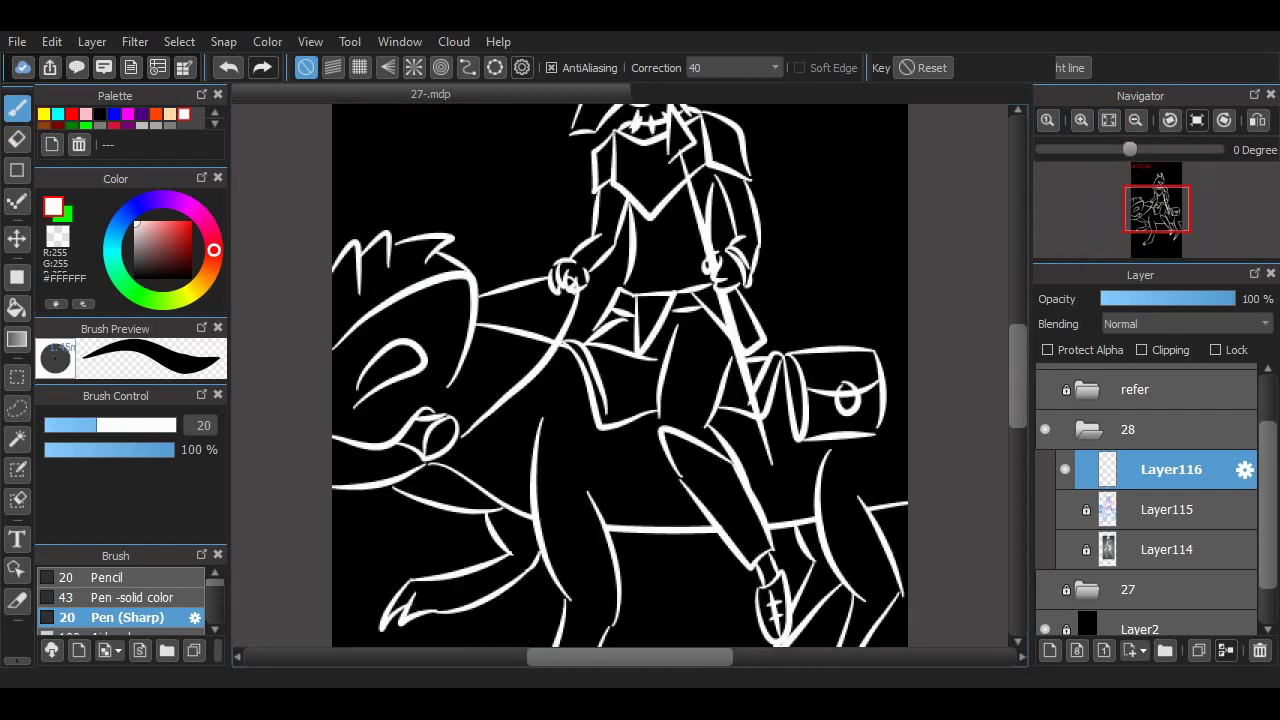
left_click(1049, 650)
left_click_drag(1170, 469, 1170, 515)
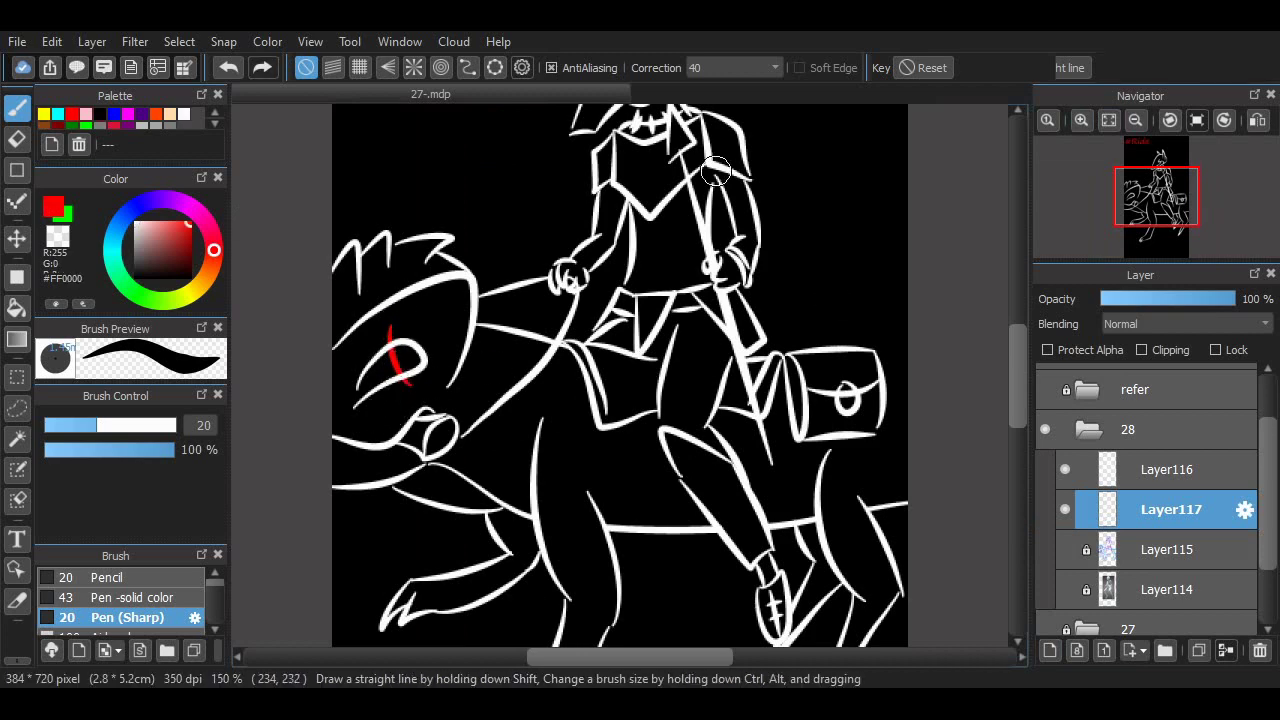
Step: Erase the ends of the red pupil that extend beyond the outline of the mount's eye
scroll(419, 385, "up", 3)
key("e")
left_click(371, 400)
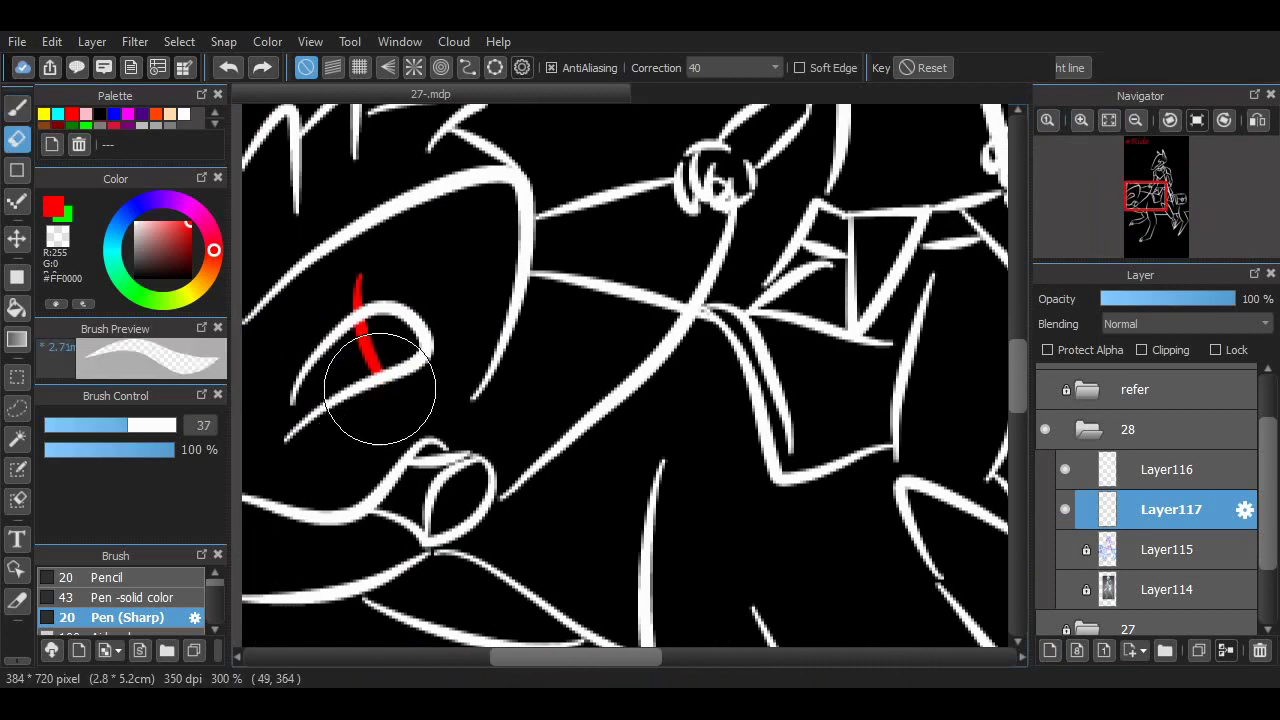
left_click(362, 278)
Step: Draw short red marks on the rider's head, one at the forehead edge and one near the beak tip
key("b")
scroll(608, 183, "down", 3)
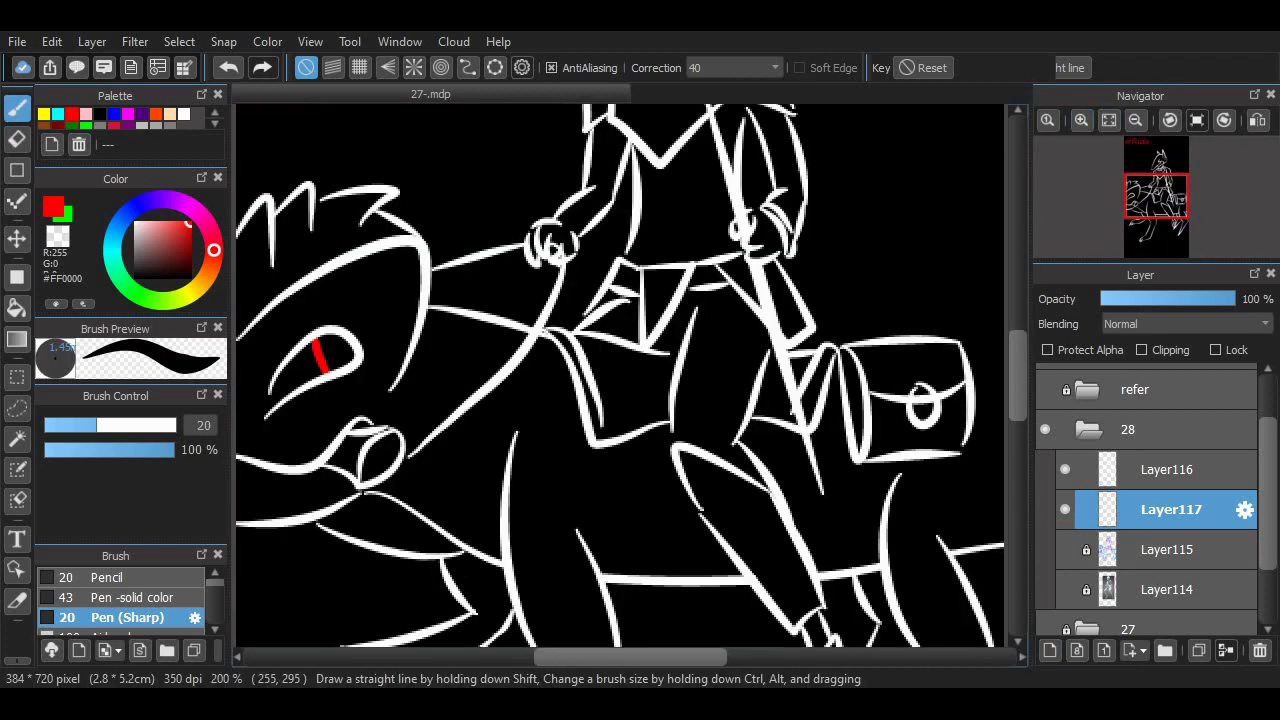
scroll(627, 355, "up", 4)
key("ctrl+z")
left_click_drag(666, 320, 600, 349)
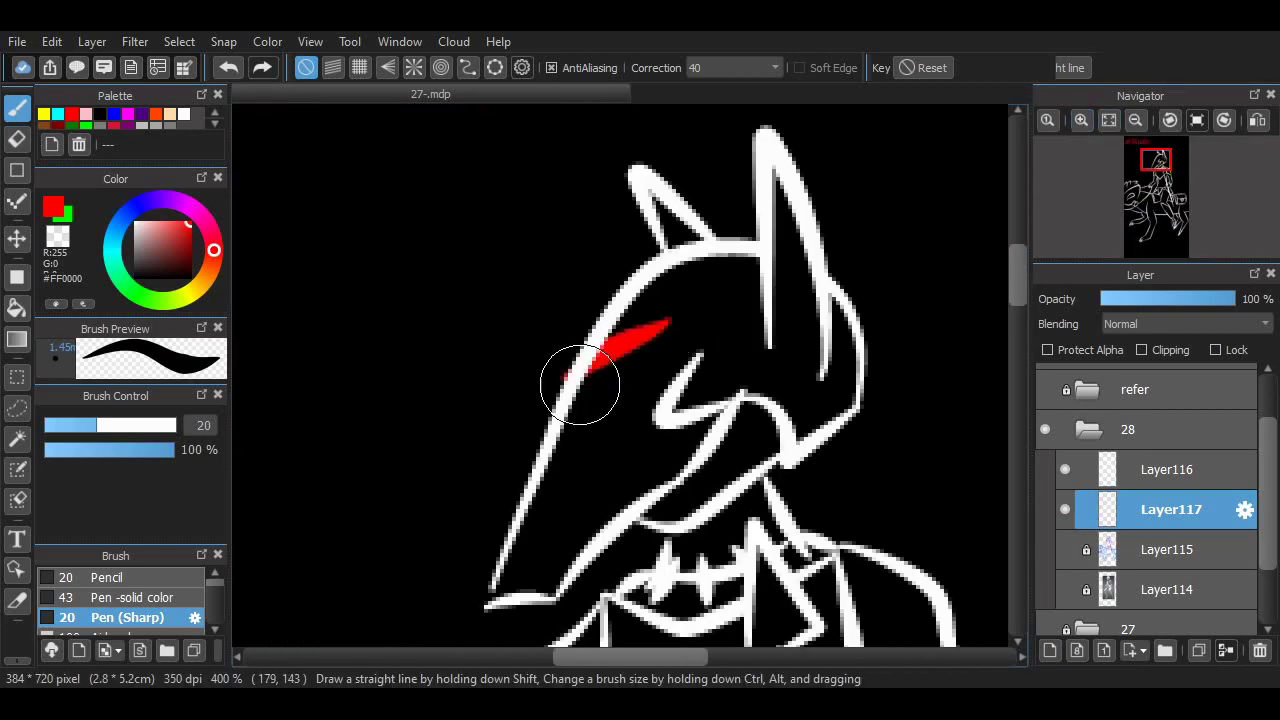
left_click_drag(542, 486, 577, 518)
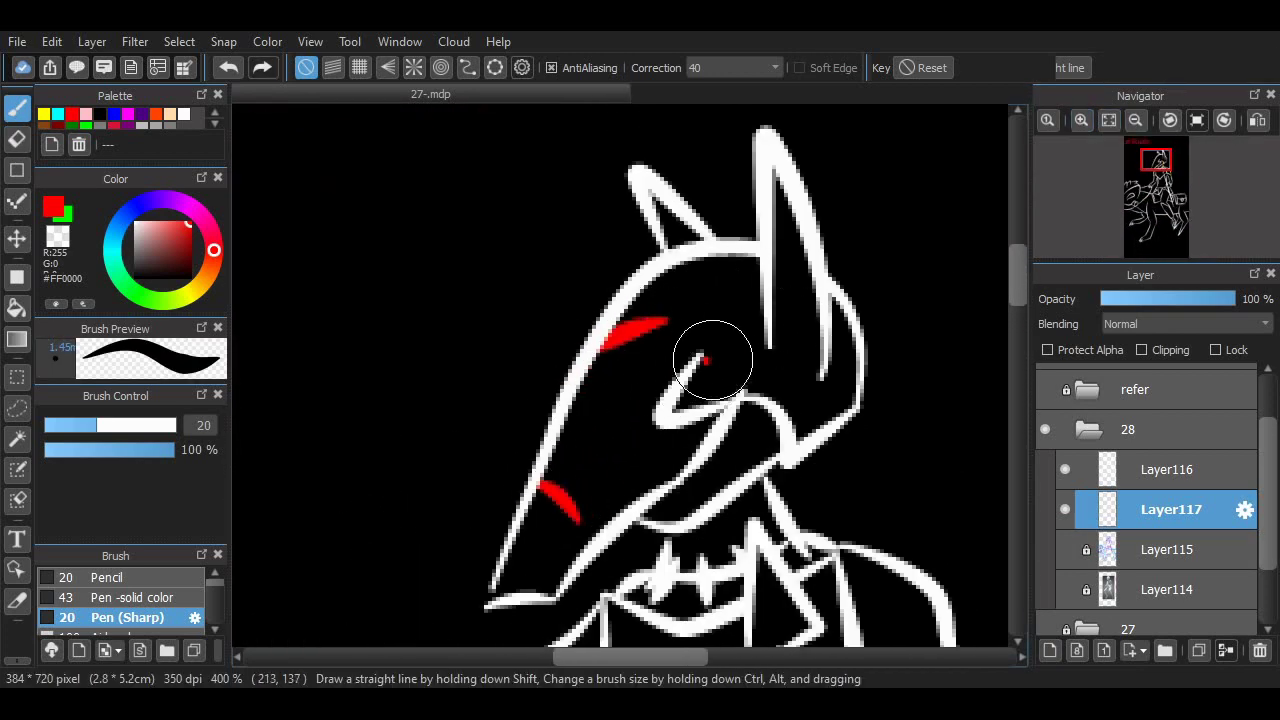
Step: Draw a wavy red mark across the spearhead and a stitched red scar on the rider's lower torso
left_click_drag(1158, 160, 1160, 183)
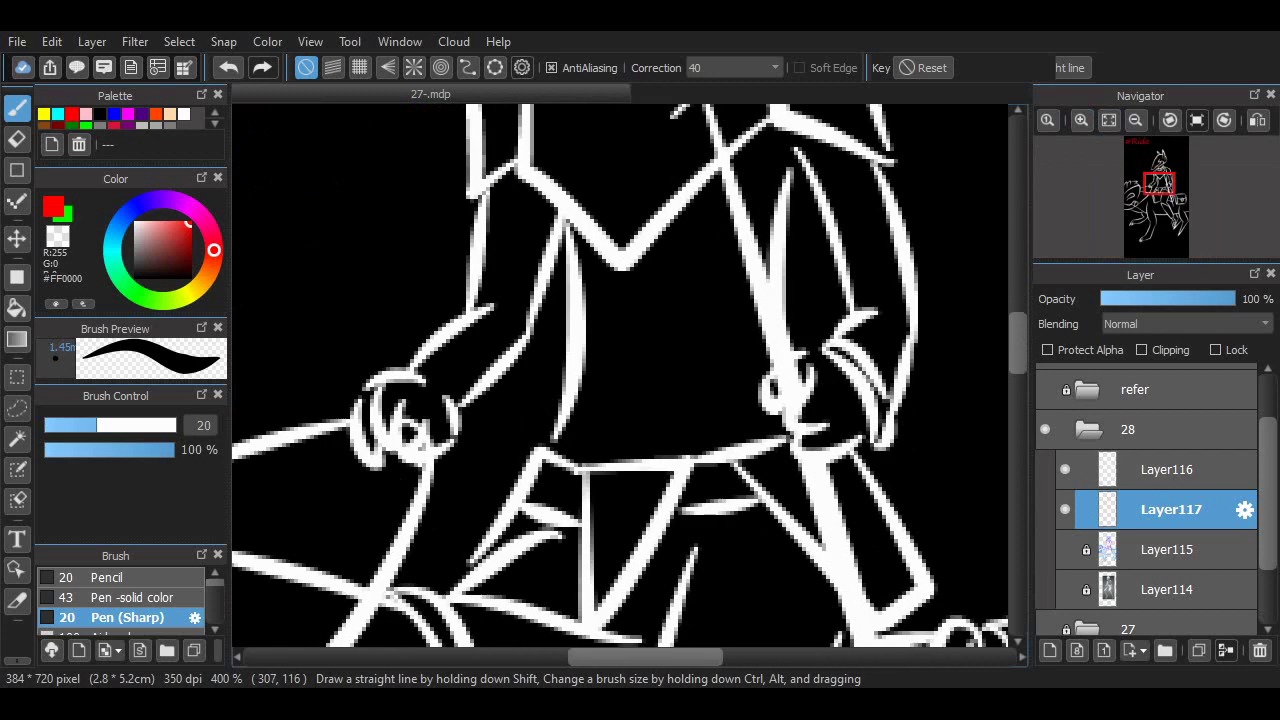
scroll(693, 316, "up", 3)
left_click_drag(678, 295, 720, 270)
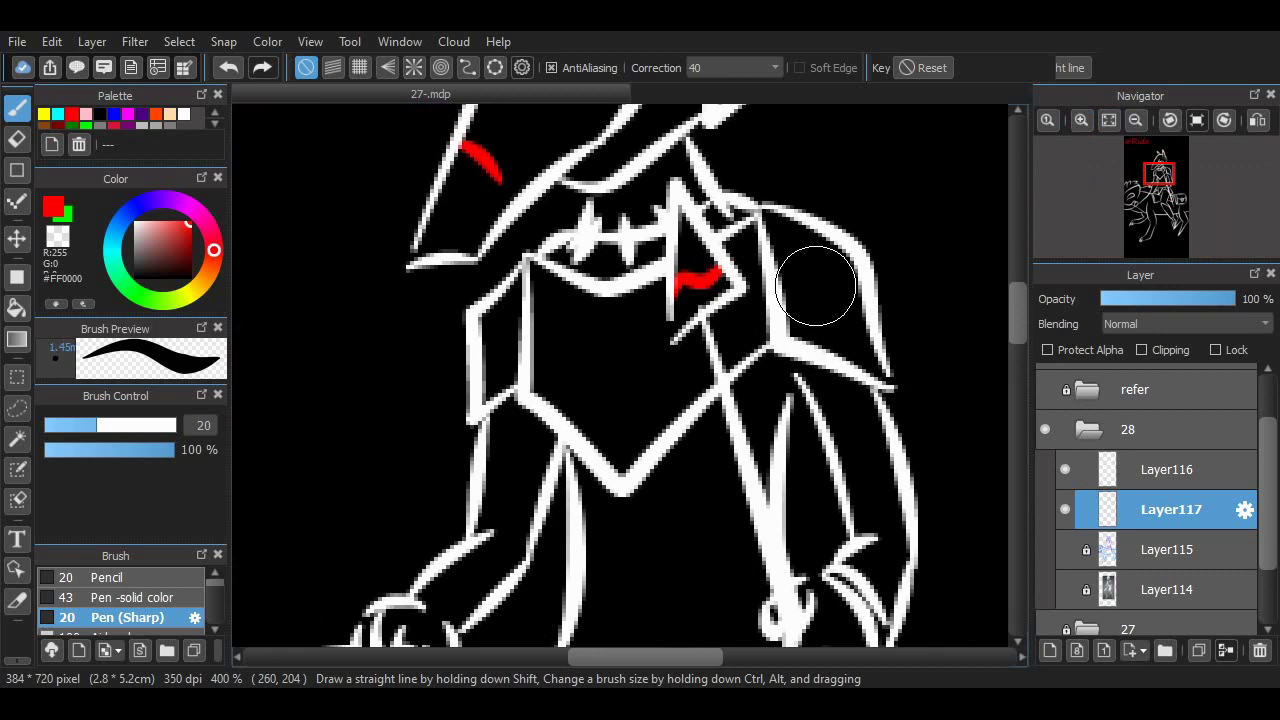
scroll(815, 286, "down", 2)
left_click_drag(586, 460, 664, 507)
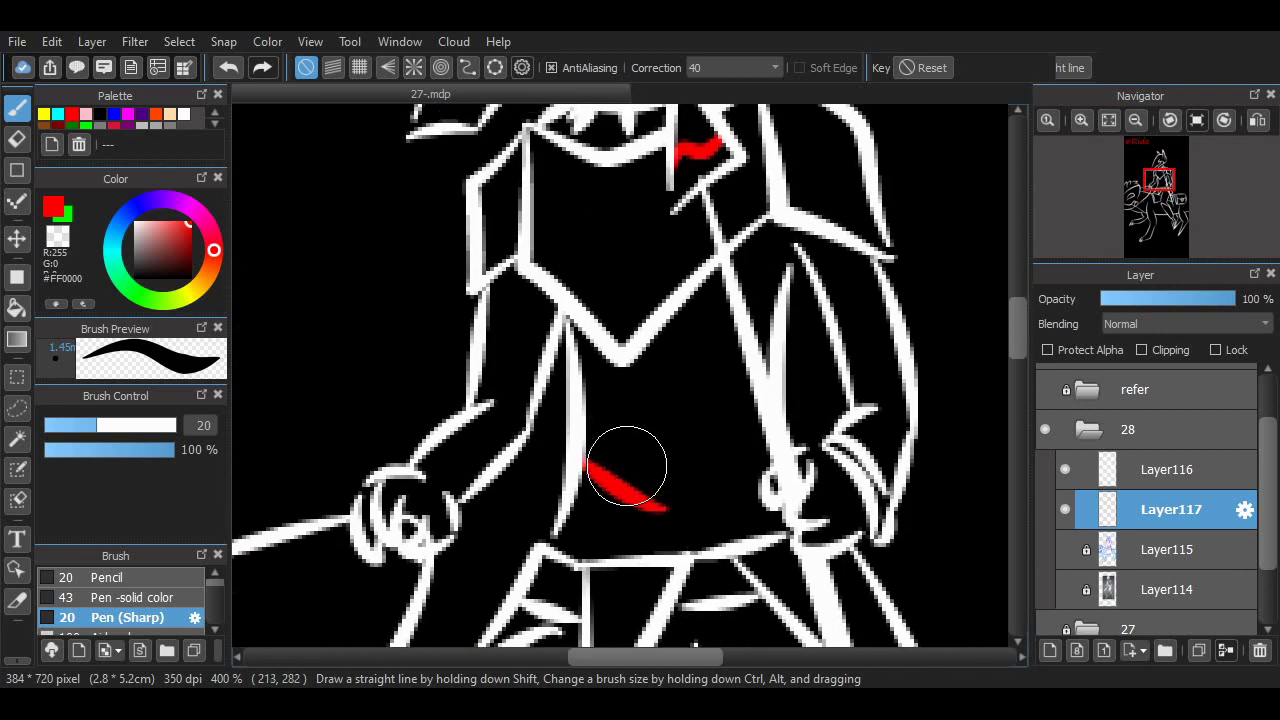
Step: Draw short red scar marks on the mount's neck, front leg and hind leg, and trim their overshoots
scroll(640, 625, "up", 3)
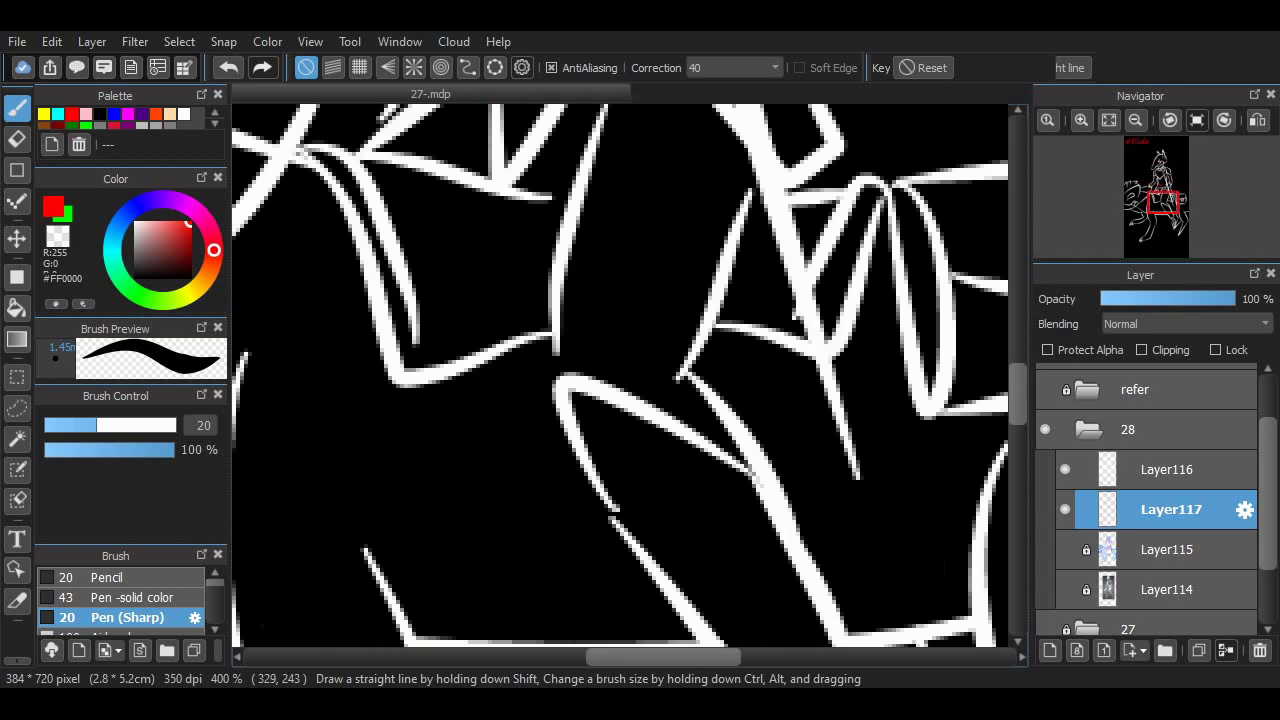
scroll(600, 600, "down", 5)
scroll(565, 585, "up", 2)
scroll(997, 378, "down", 2)
left_click_drag(558, 572, 595, 620)
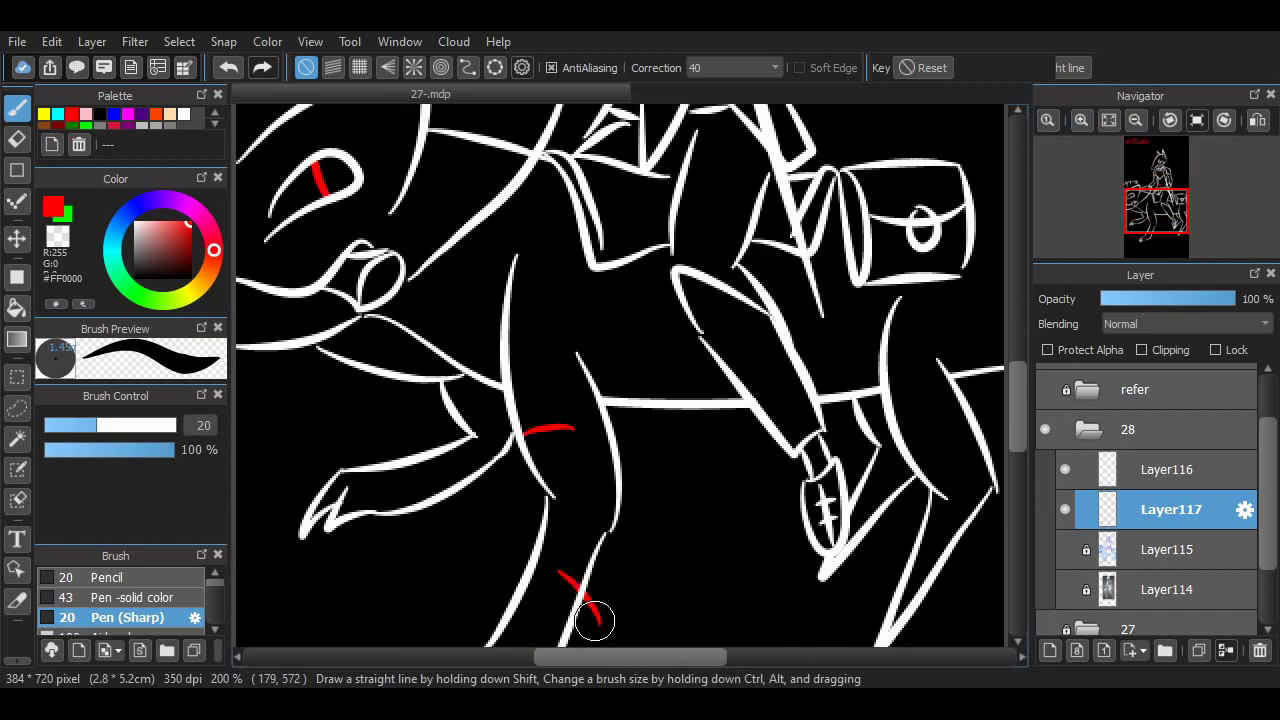
key("e")
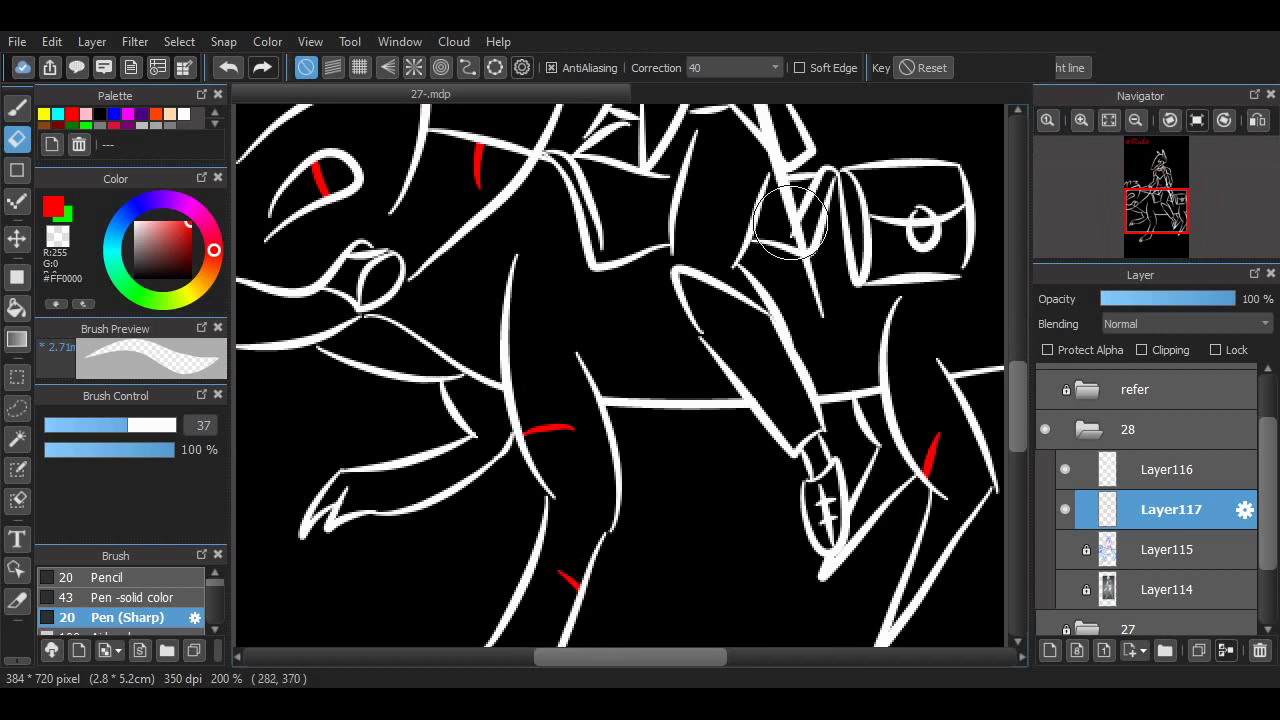
Step: Draw the mount's back line behind the saddlebag and small curved dust marks around its feet in white
left_click(1109, 120)
left_click(1081, 120)
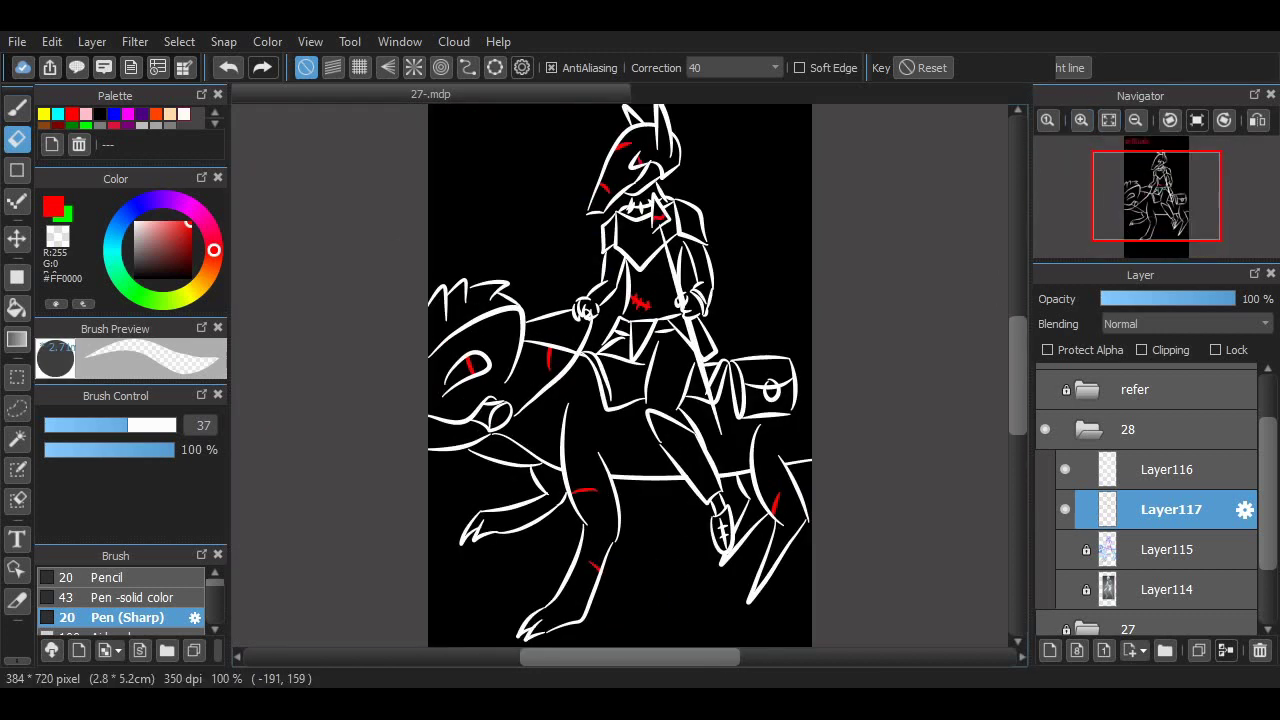
key("b")
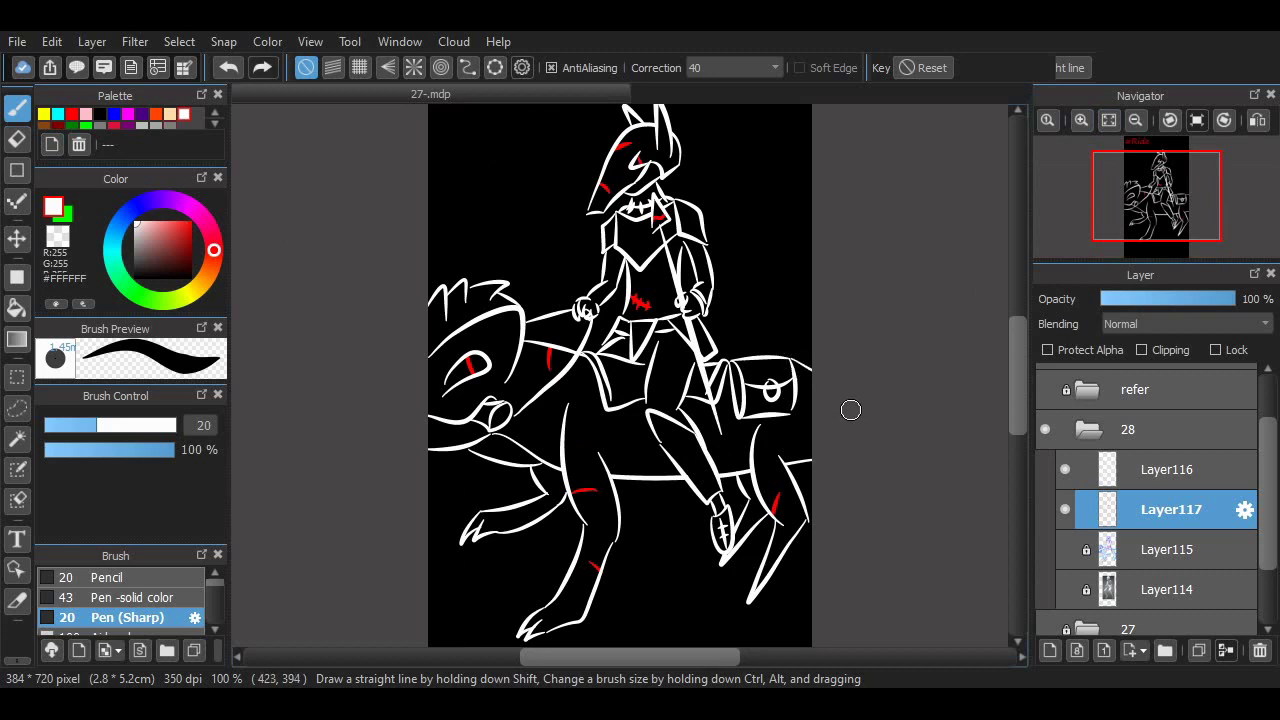
scroll(700, 450, "up", 1)
scroll(607, 545, "down", 3)
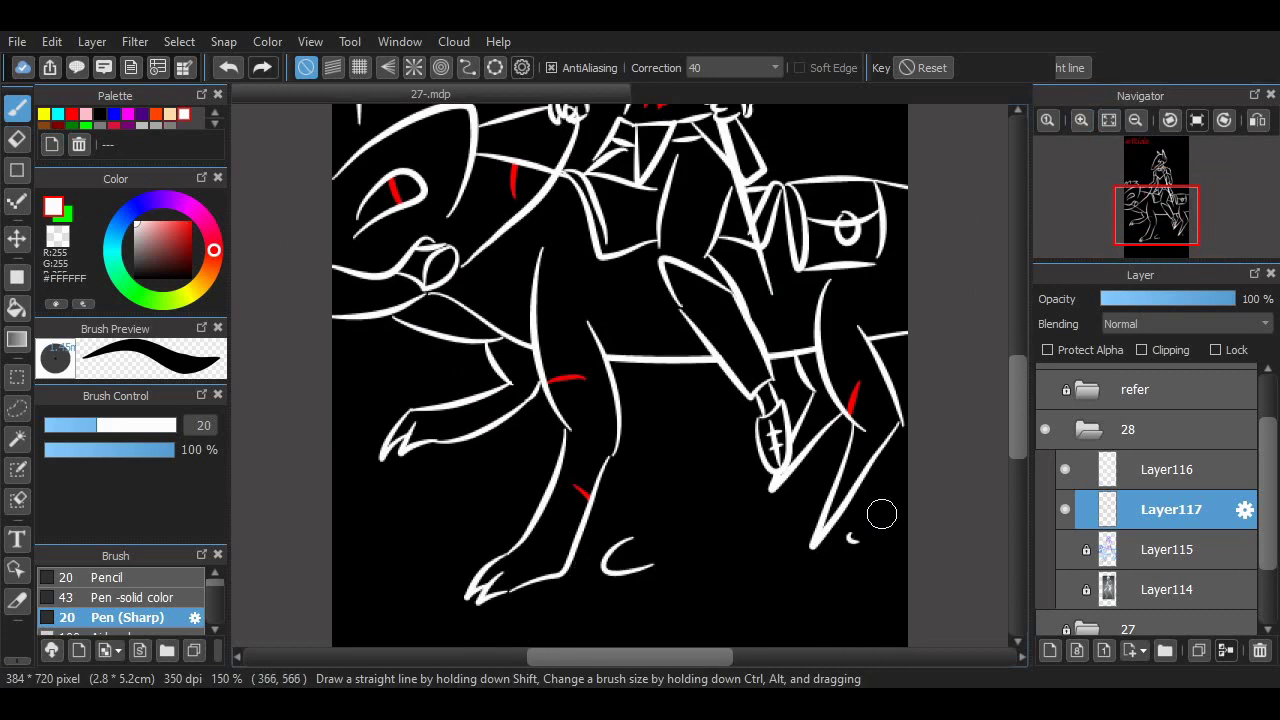
scroll(838, 485, "down", 3)
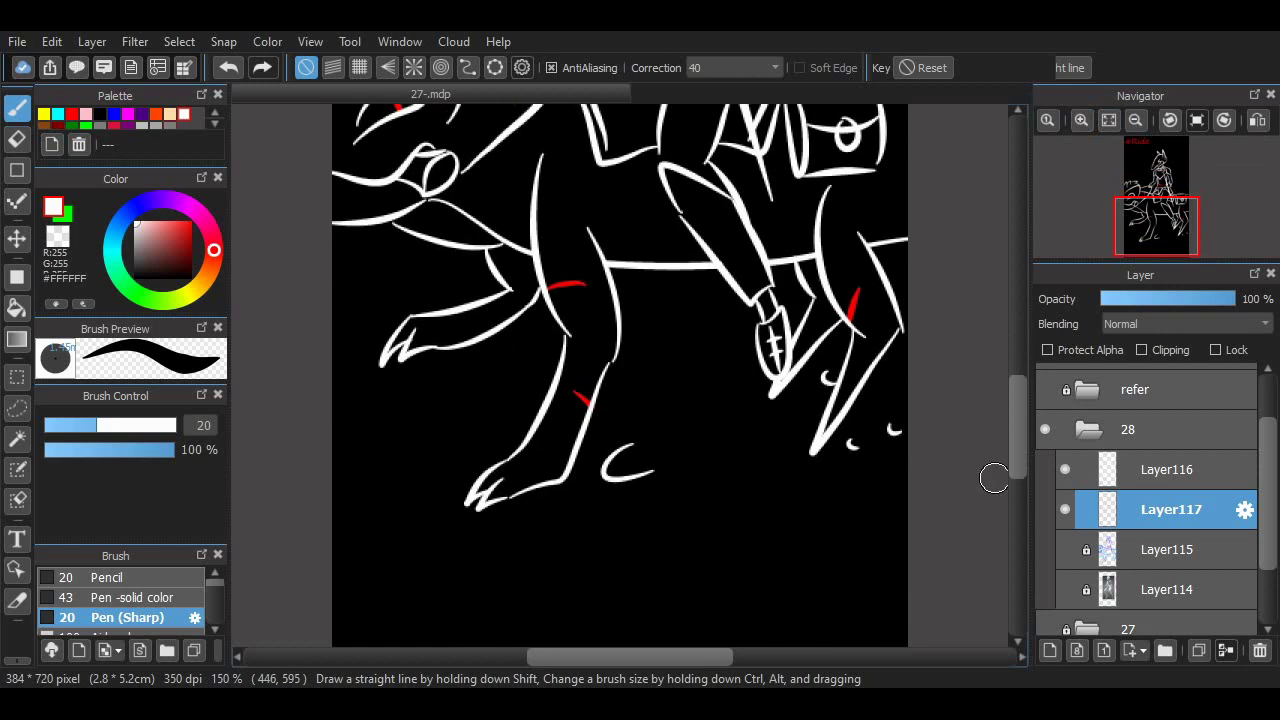
Step: Draw three wavy white ground lines beneath and behind the mount's feet
left_click_drag(420, 482, 814, 437)
left_click_drag(384, 355, 524, 352)
left_click_drag(636, 324, 765, 330)
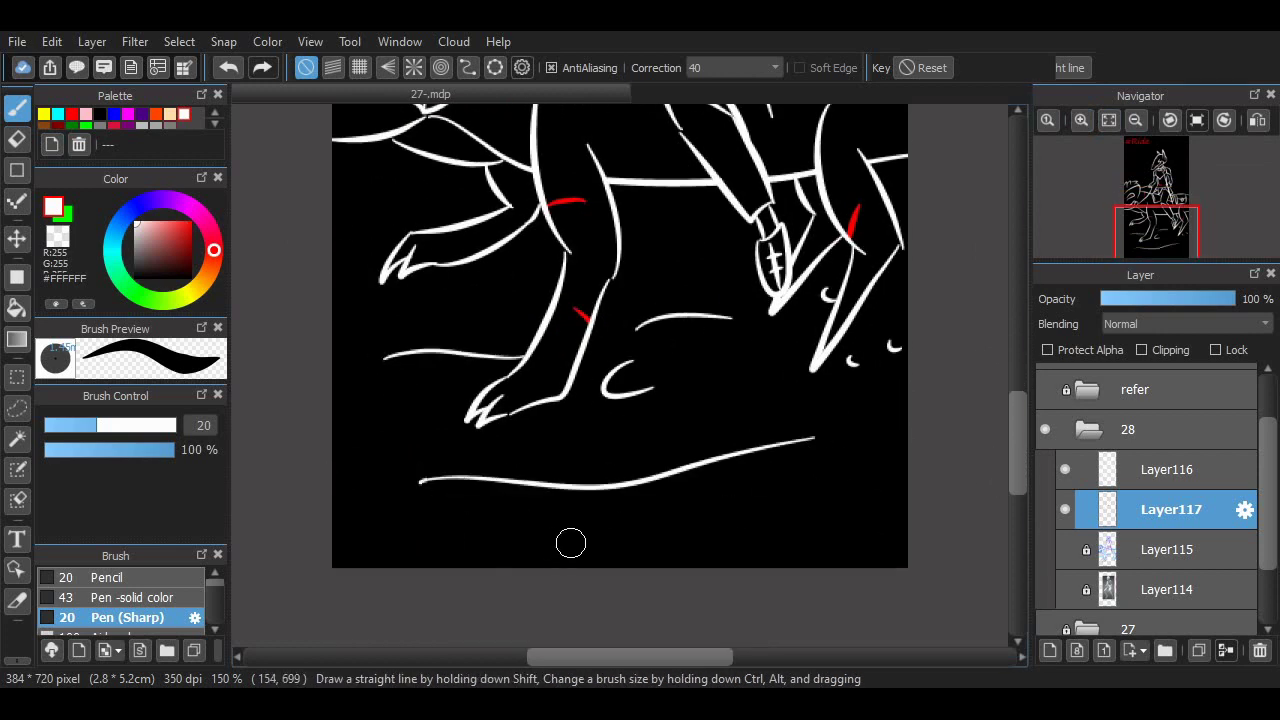
Step: Replace the placeholder "---" caption under the #Ride title with "Find him"
scroll(571, 543, "up", 5)
scroll(1150, 500, "up", 2)
left_click(1160, 383)
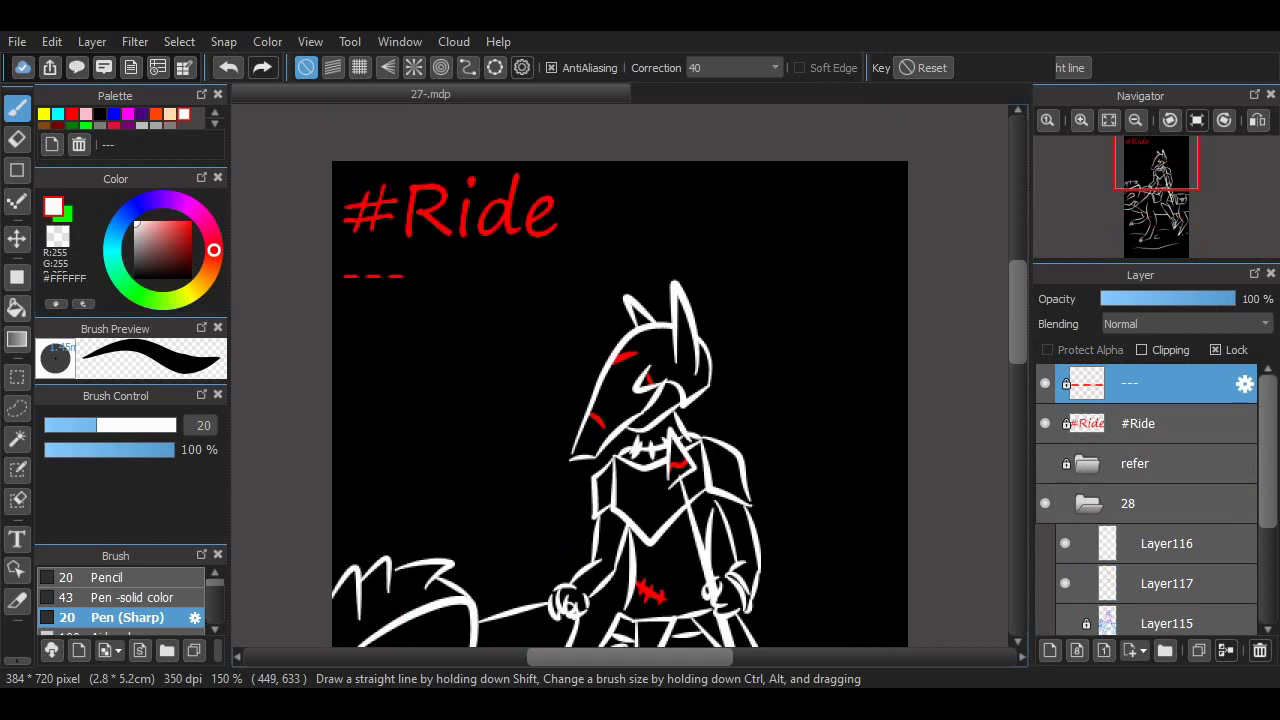
key("ctrl+z")
scroll(600, 641, "down", 1)
scroll(600, 641, "down", 5)
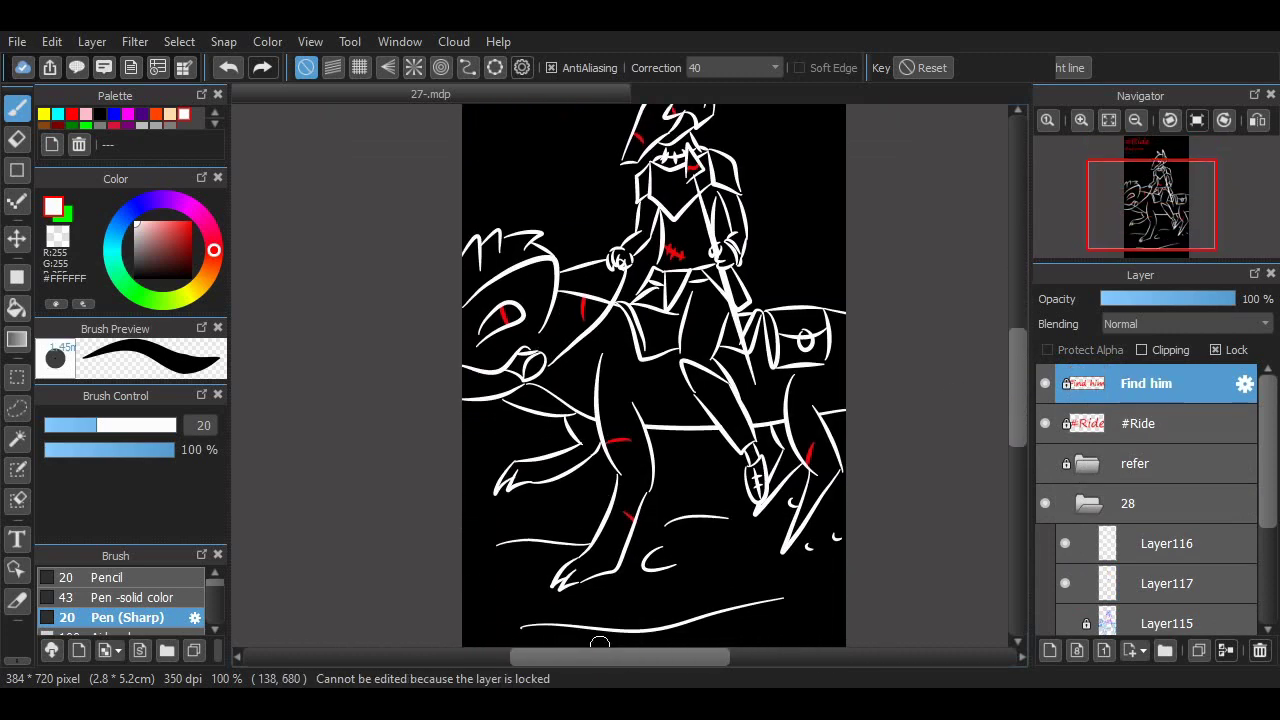
scroll(552, 528, "up", 1)
scroll(608, 531, "up", 6)
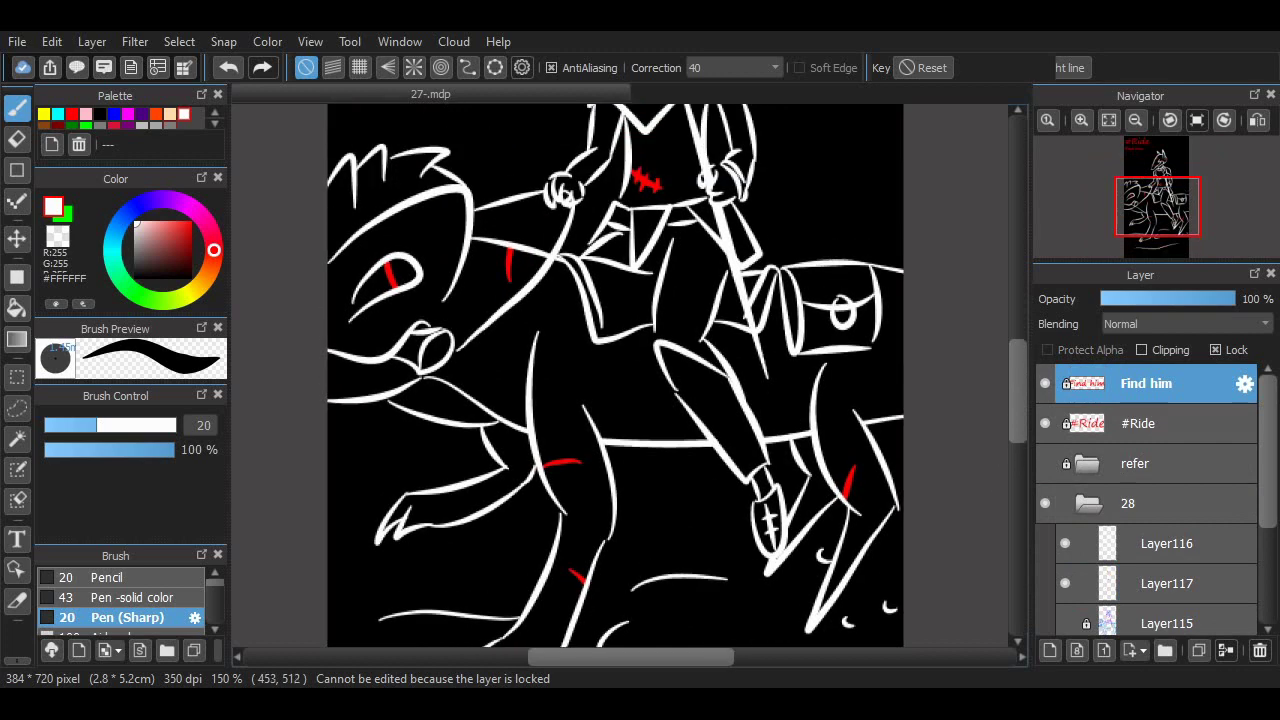
scroll(608, 531, "down", 3)
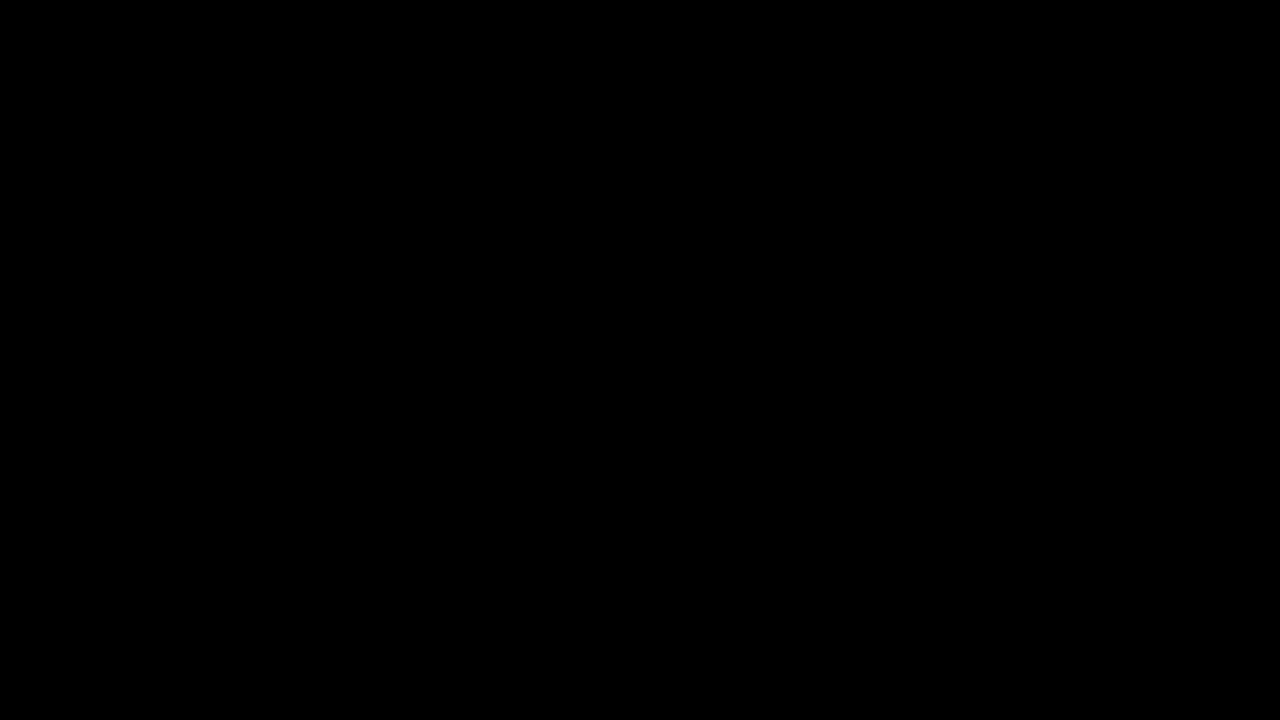